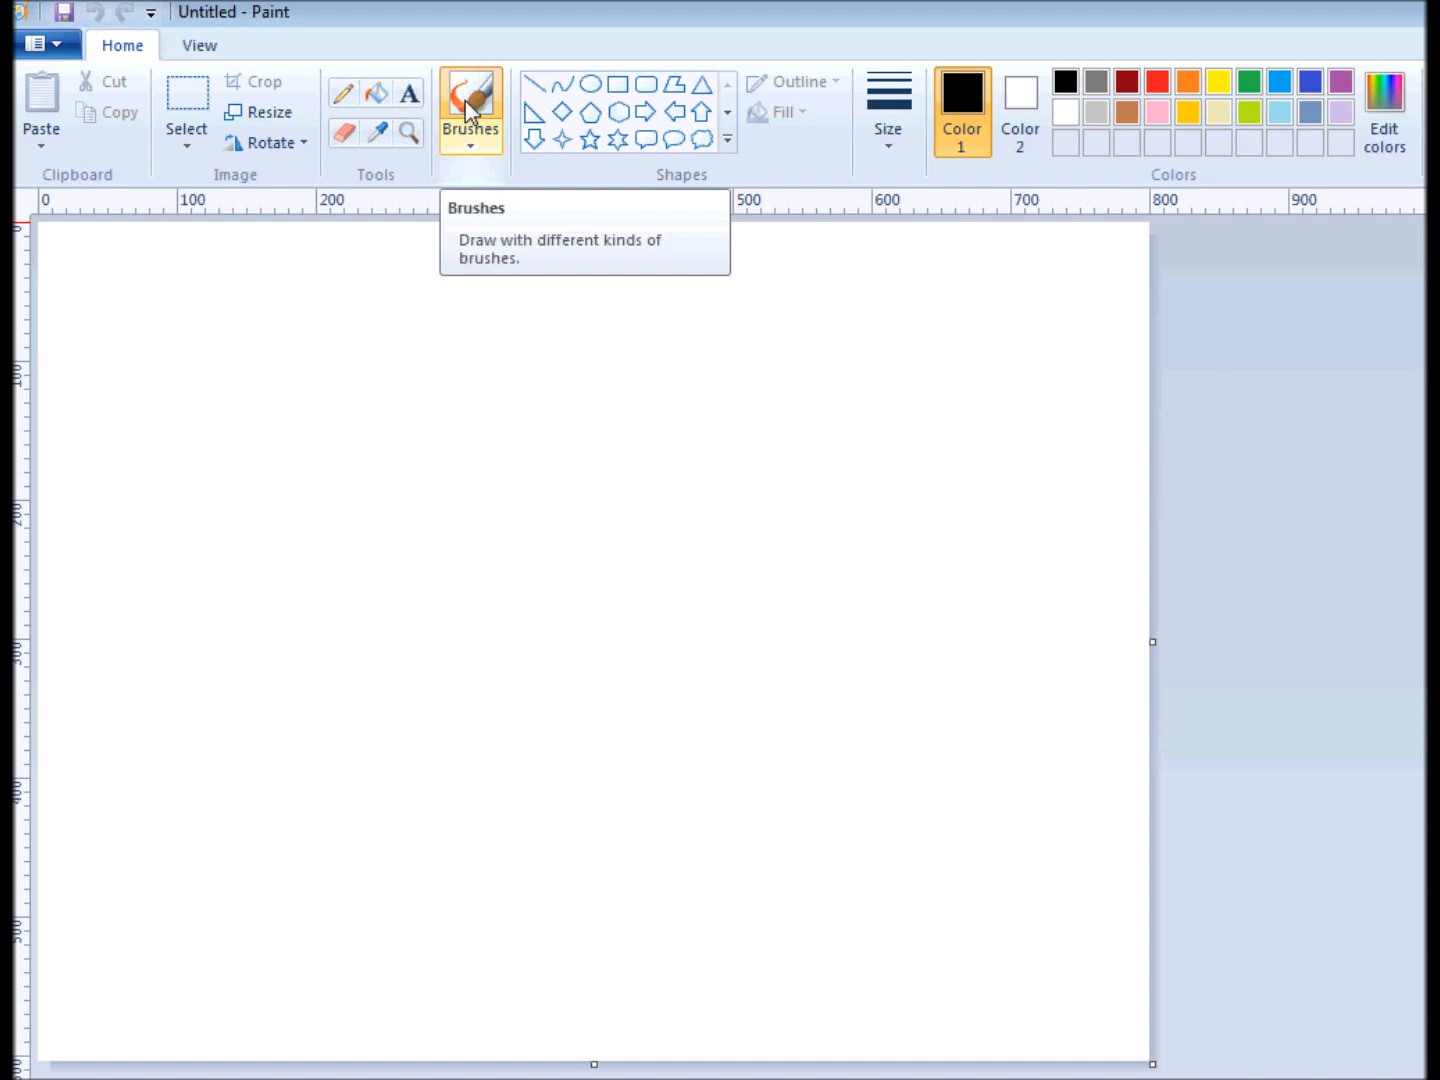
Draw a light blue diagonal line from the top edge near the upper-left corner to the right edge, then fill the area above it light blue.
click(538, 88)
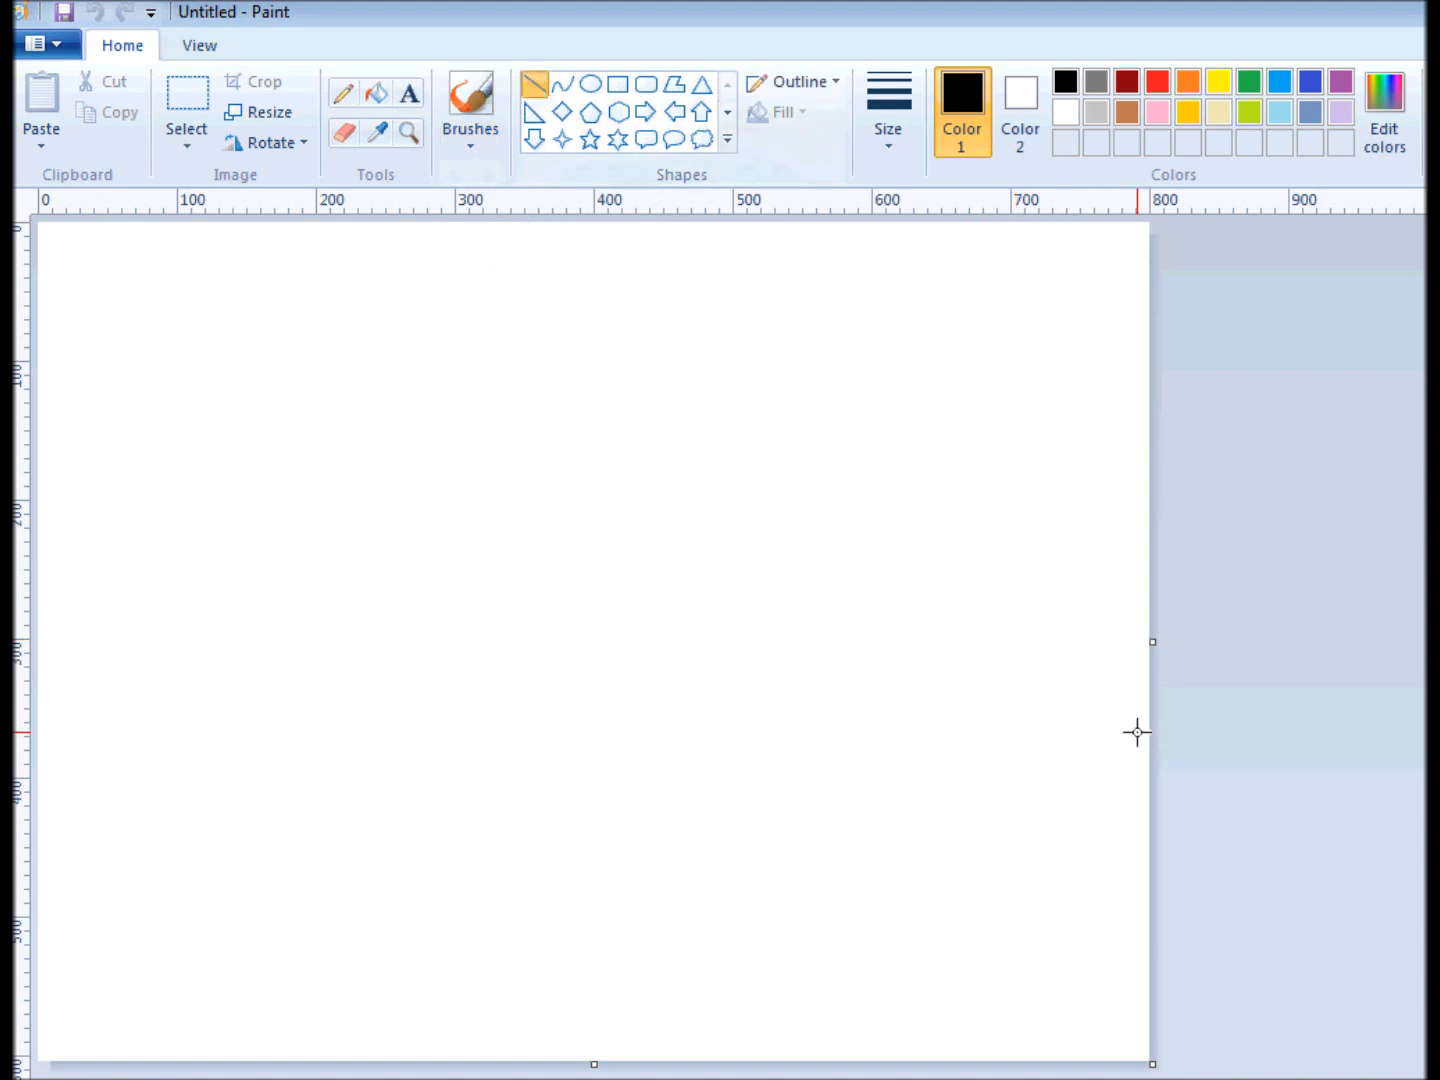
click(1282, 105)
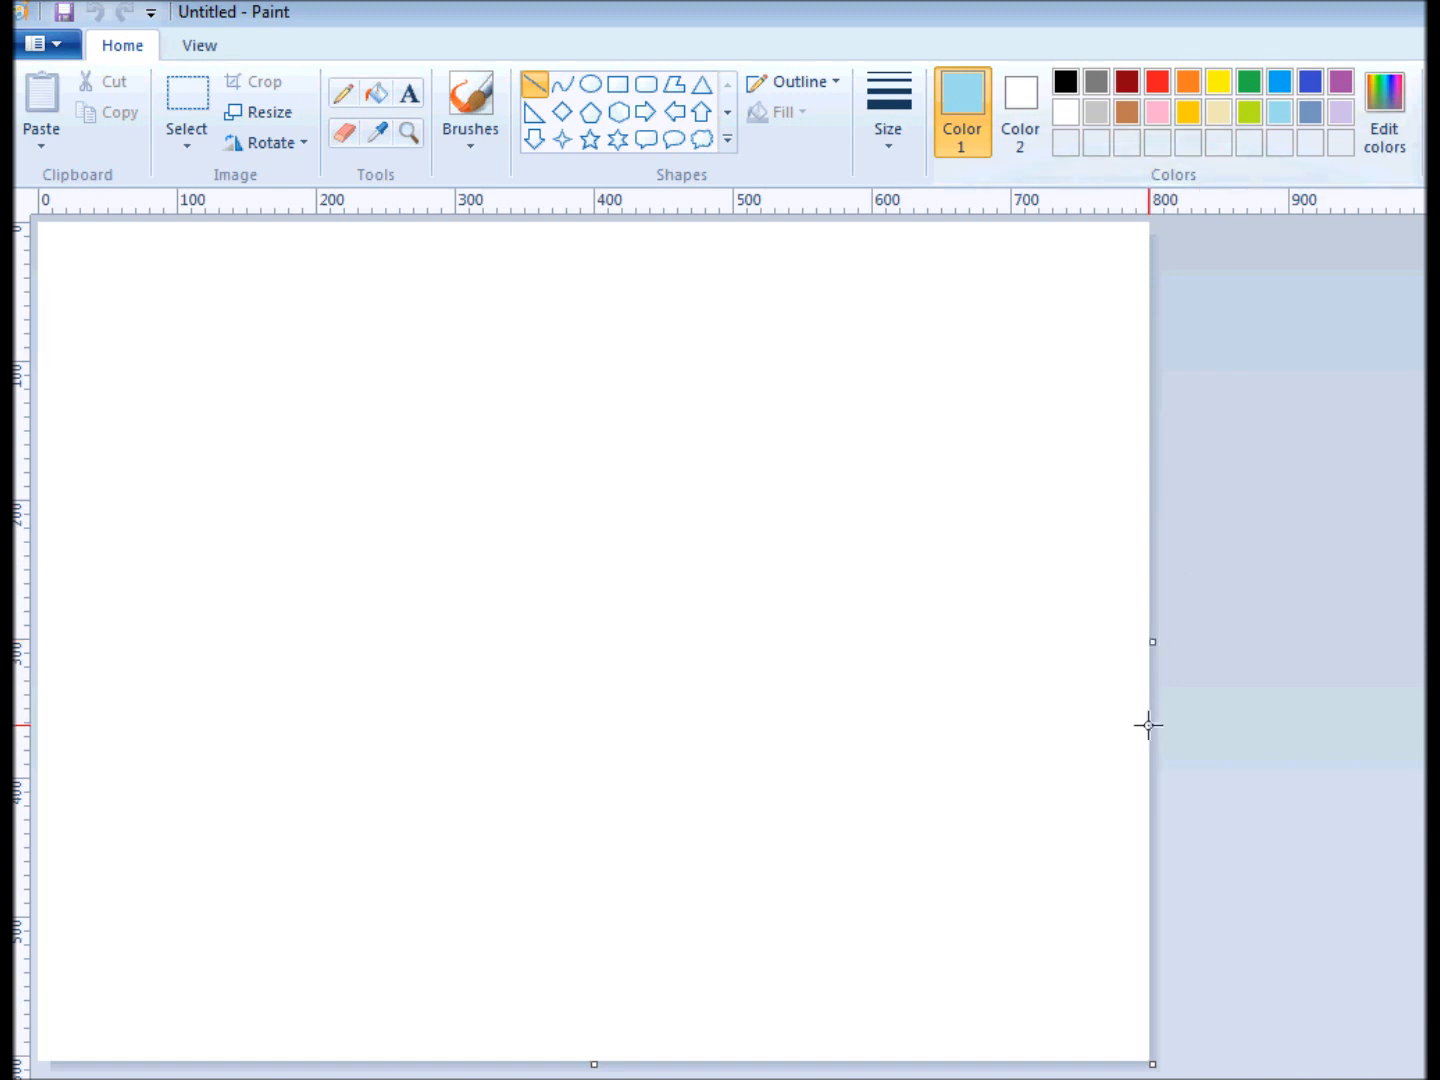
drag(1149, 725, 87, 207)
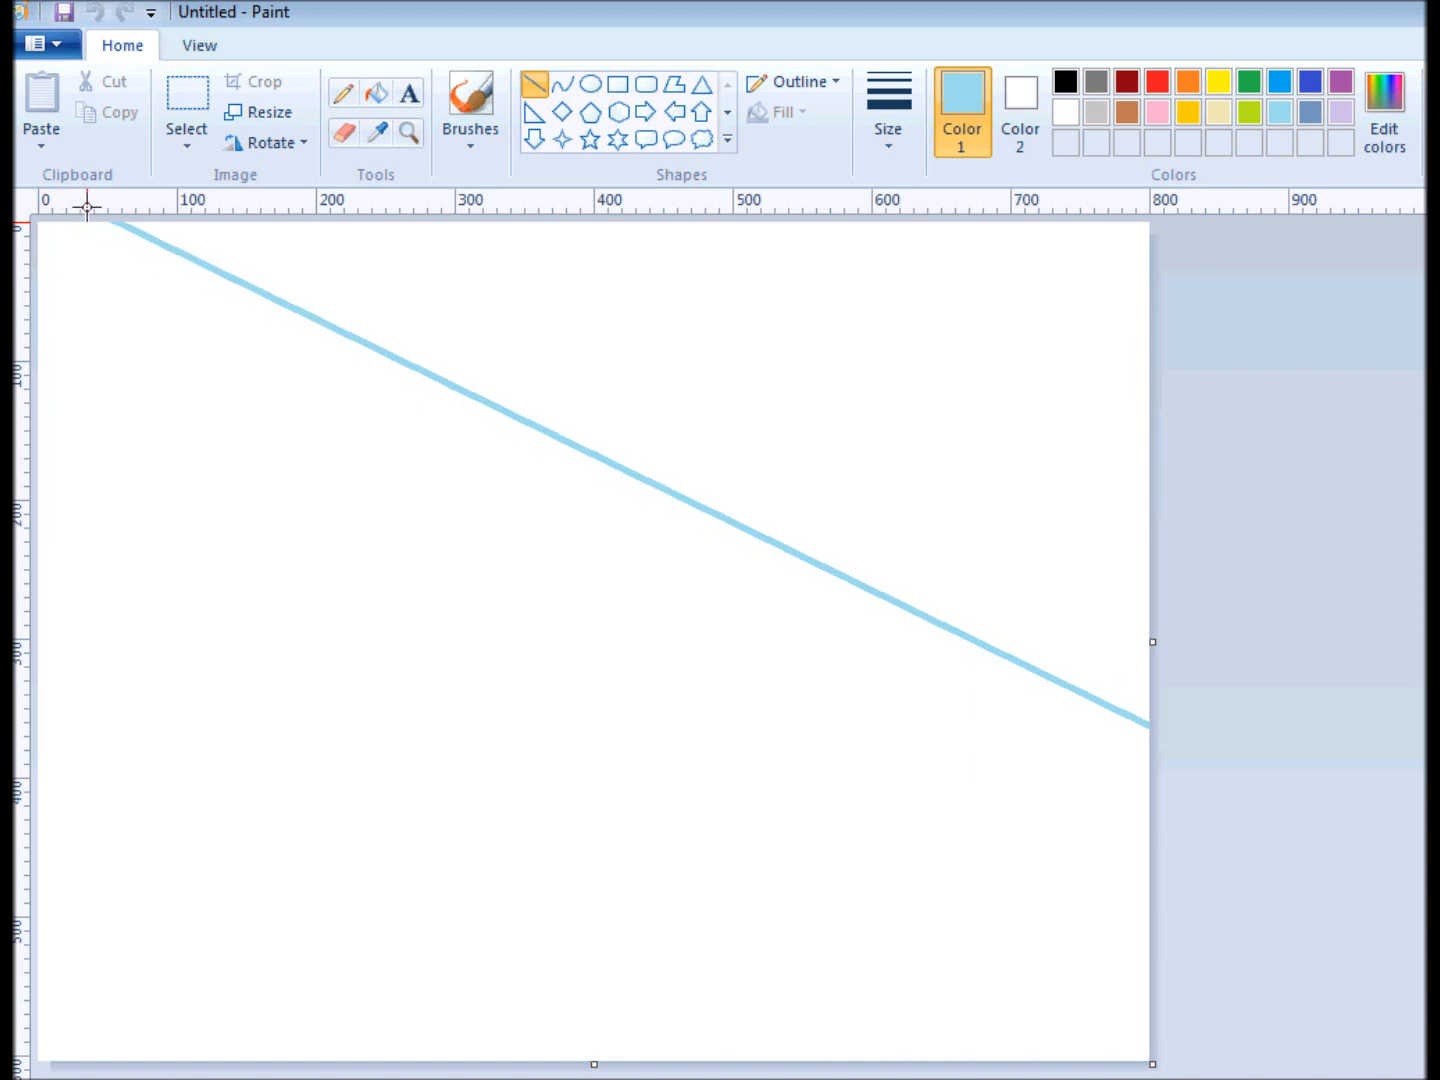
drag(87, 207, 87, 207)
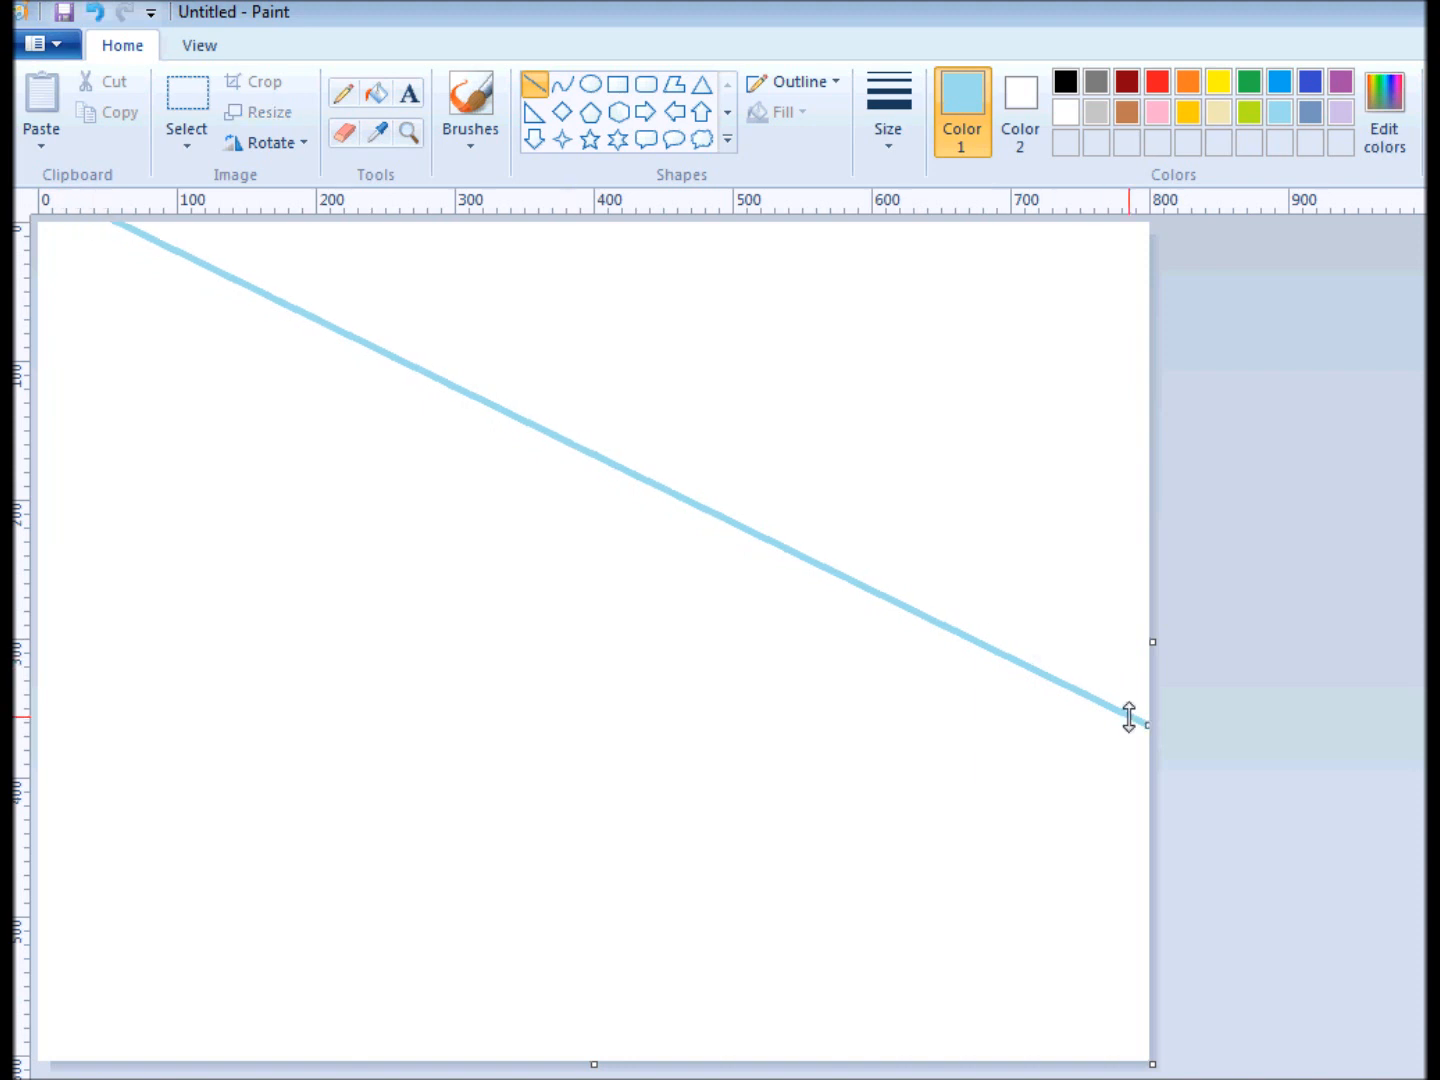
drag(1149, 724, 1150, 744)
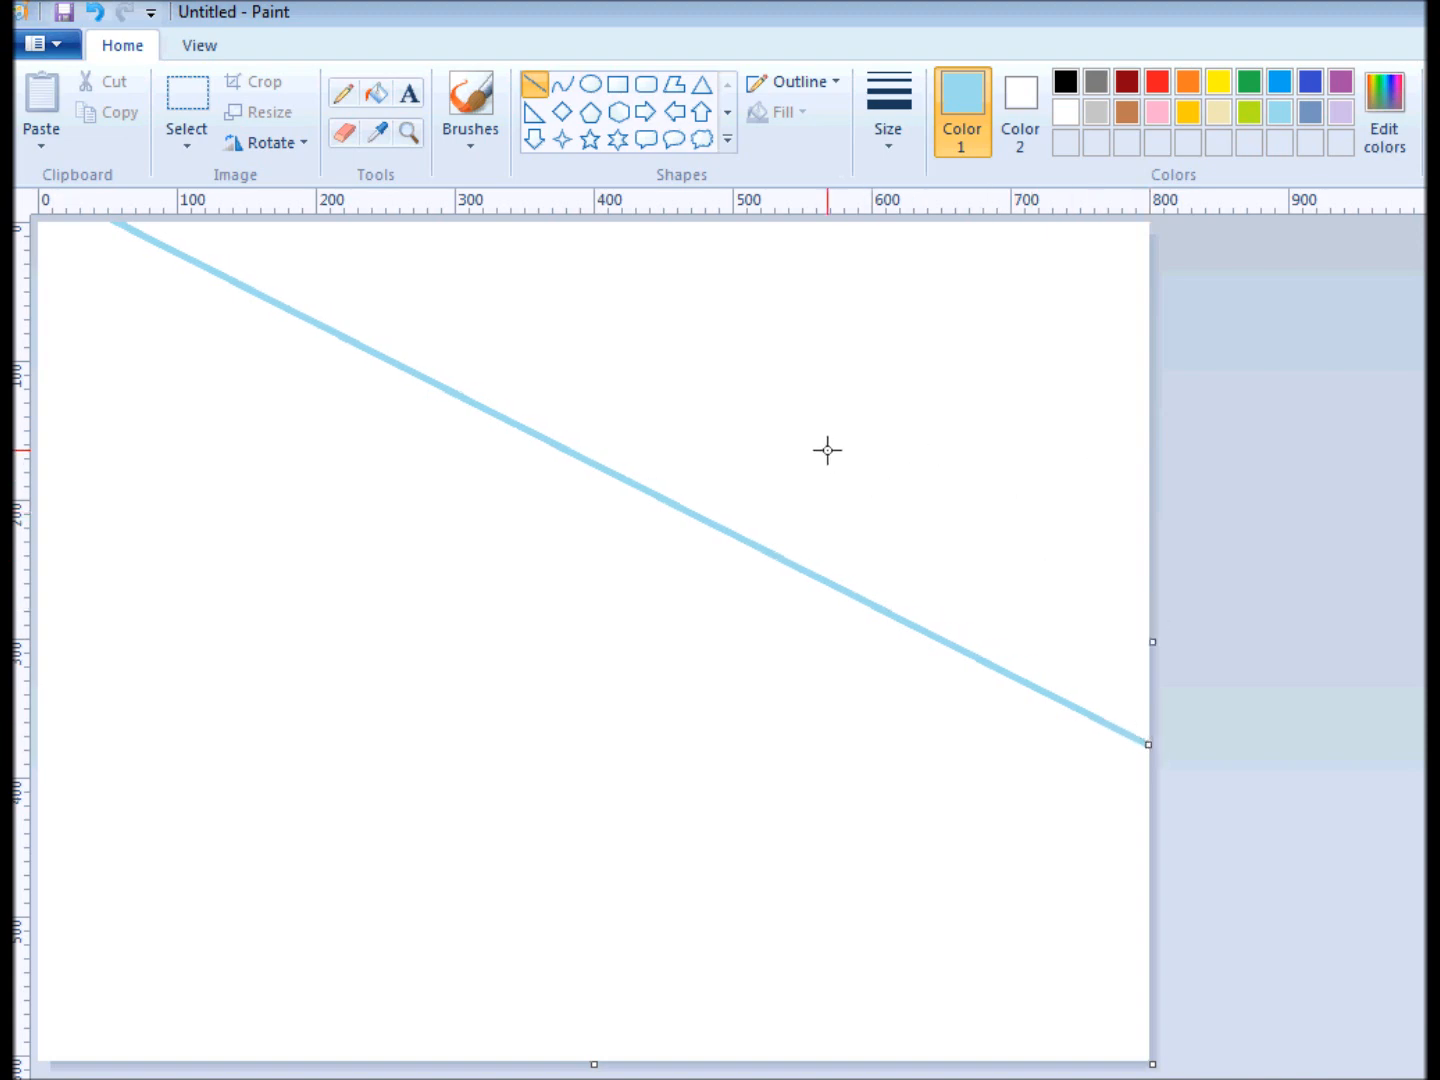
click(376, 93)
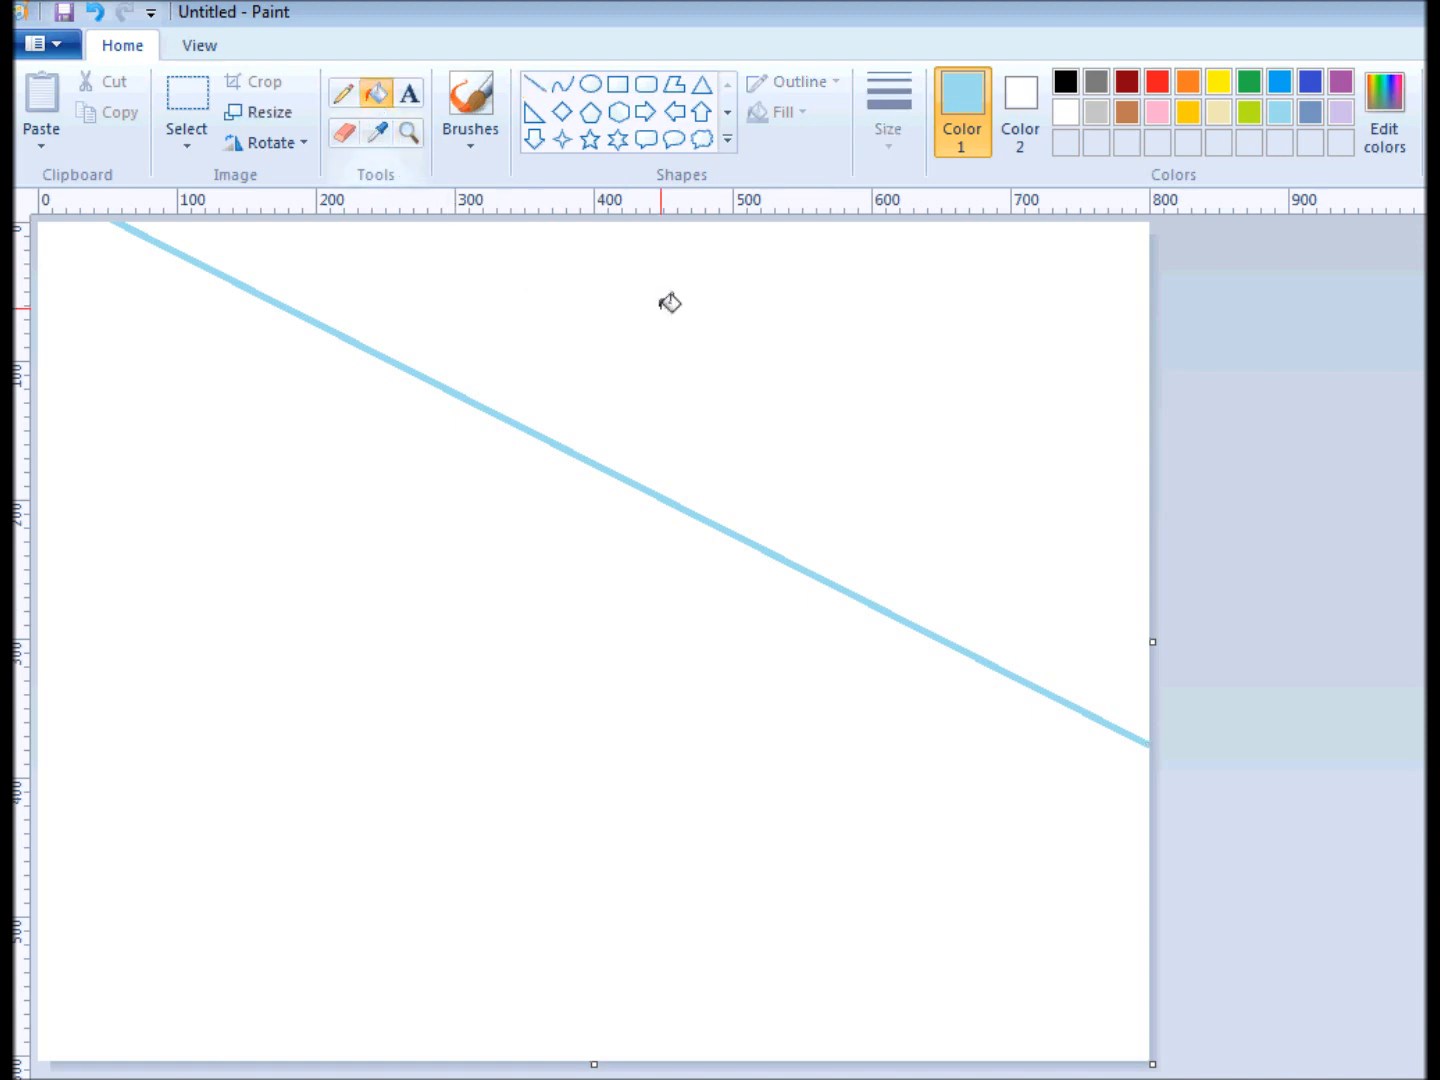
click(727, 305)
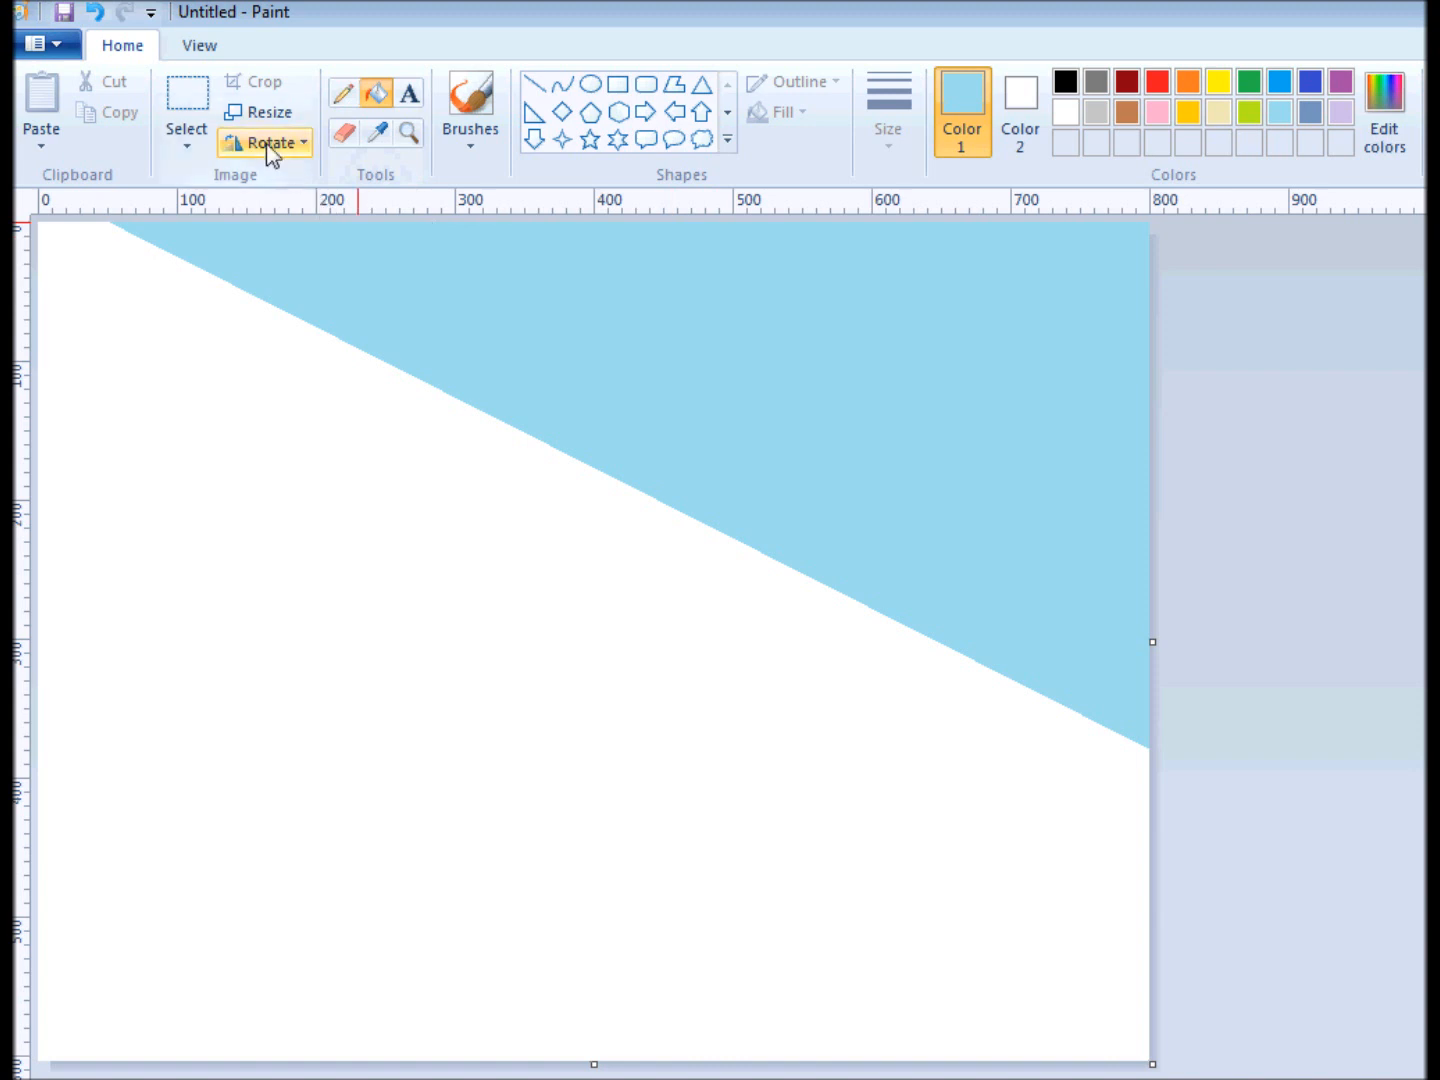
Turn the fill into a sky gradient by resizing the image to 1 pixel wide, then stretching it back to 800 pixels.
click(259, 118)
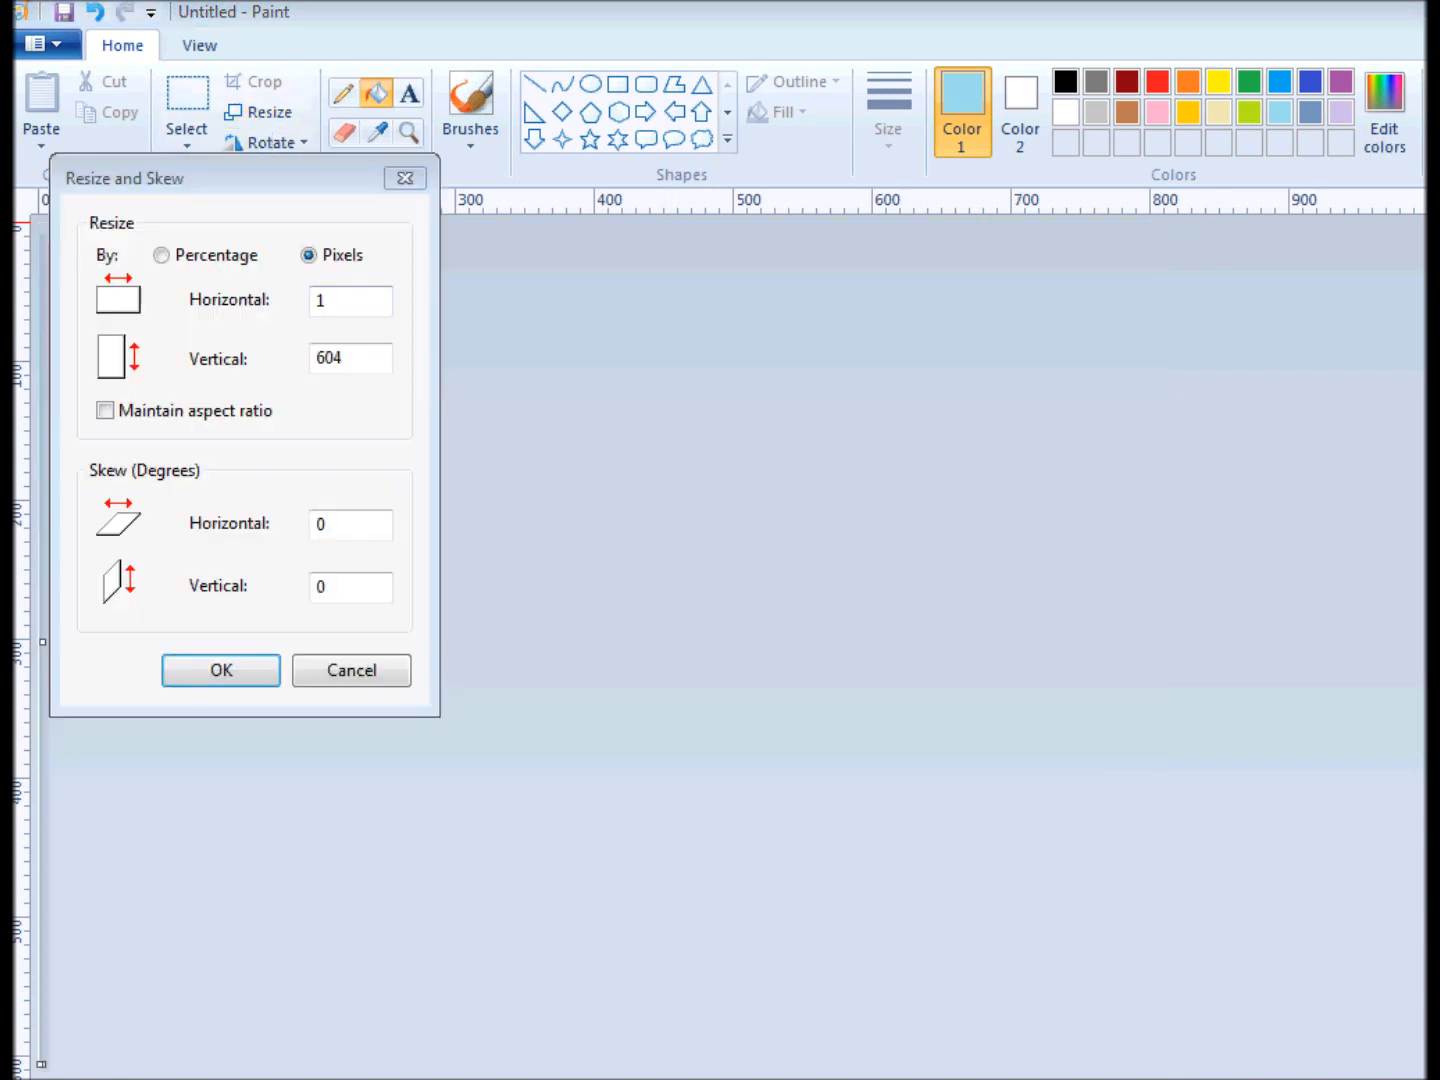
drag(352, 305, 273, 313)
text(800)
click(240, 677)
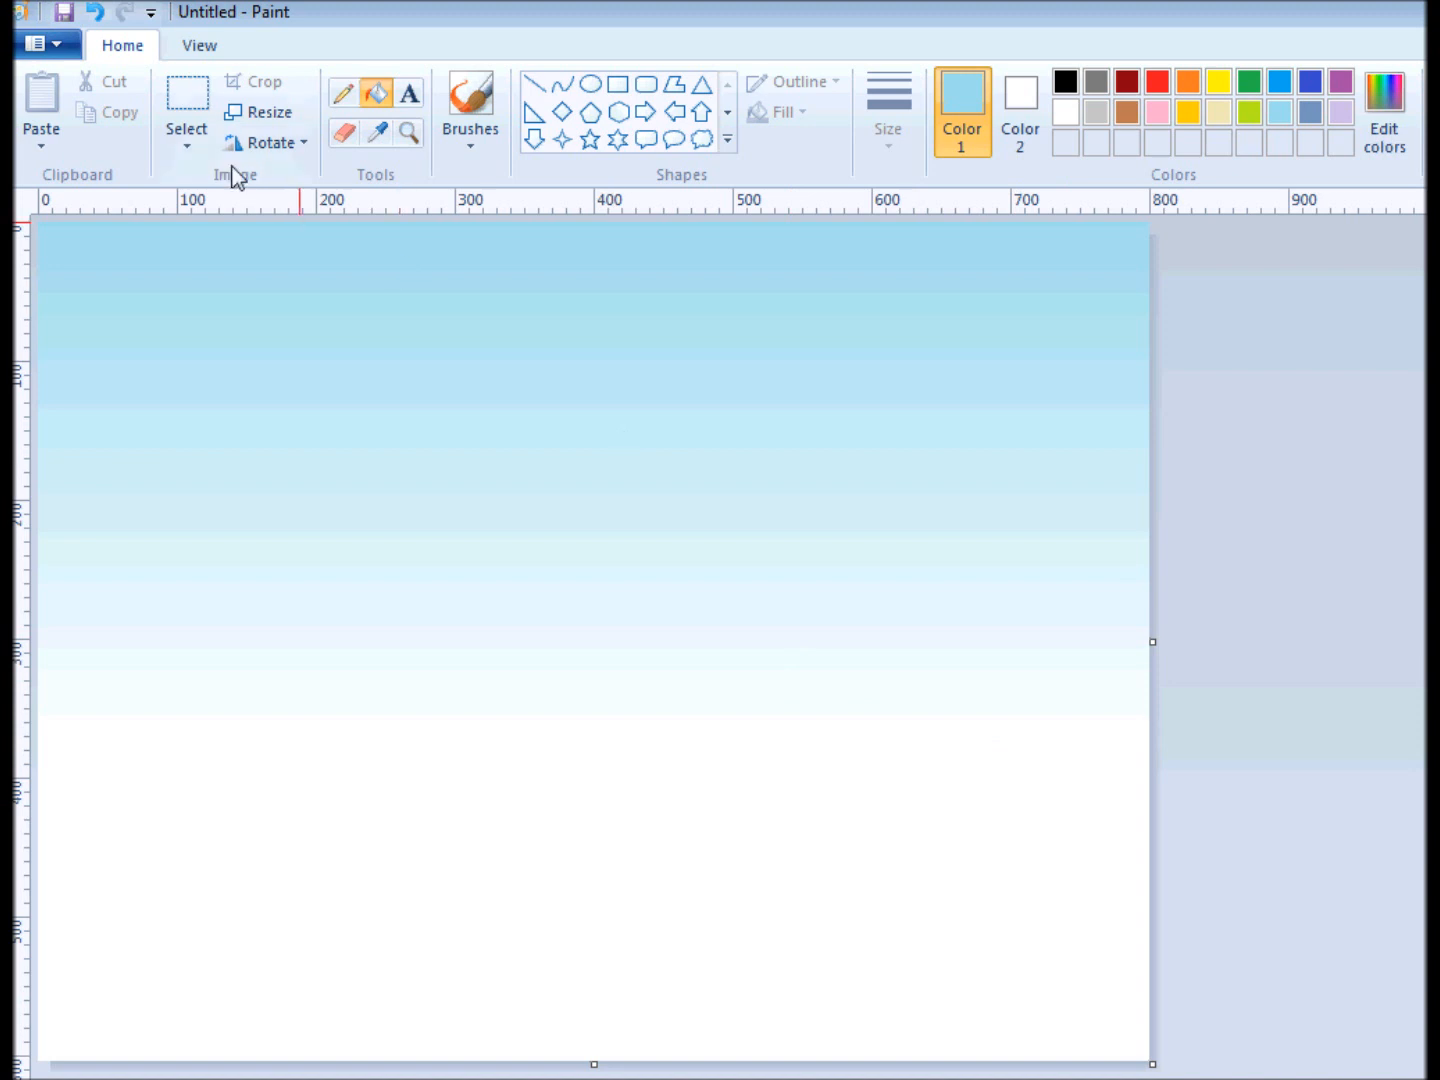
Select the lower part of the picture free-form with a wavy upper edge and delete it to form snowy ground.
click(190, 147)
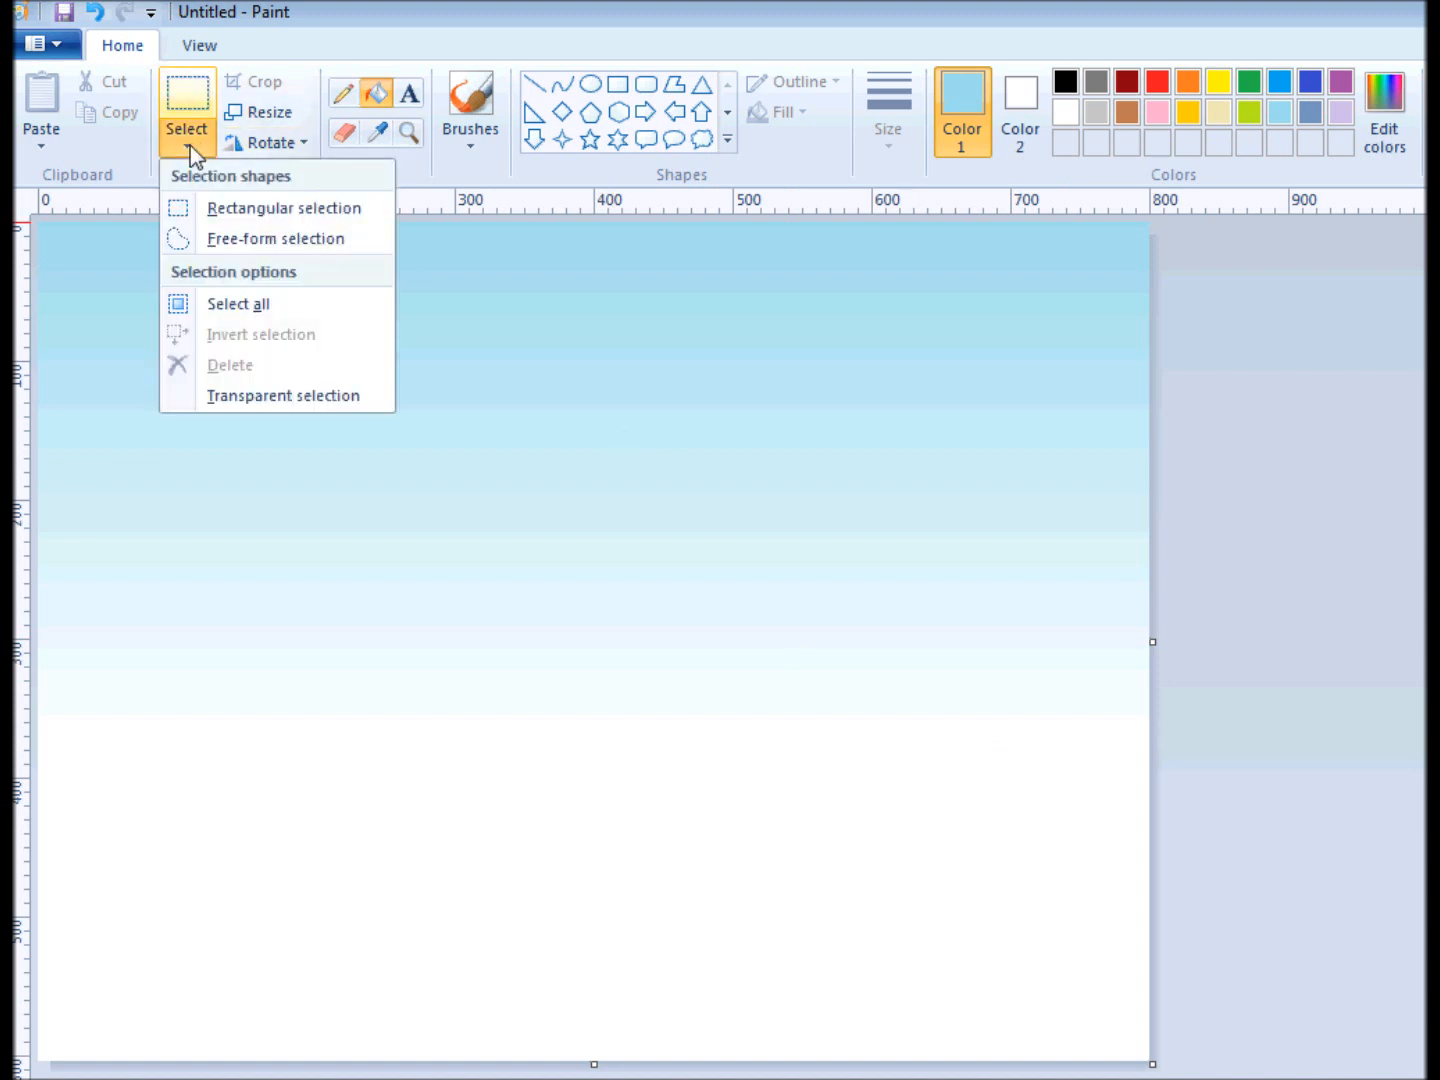
click(218, 240)
mouse_move(1120, 968)
mouse_down()
mouse_move(1214, 834)
mouse_move(1191, 724)
mouse_move(1164, 693)
mouse_move(1132, 689)
mouse_move(786, 720)
mouse_move(444, 678)
mouse_move(205, 696)
mouse_move(38, 673)
mouse_move(18, 902)
mouse_up()
key(Delete)
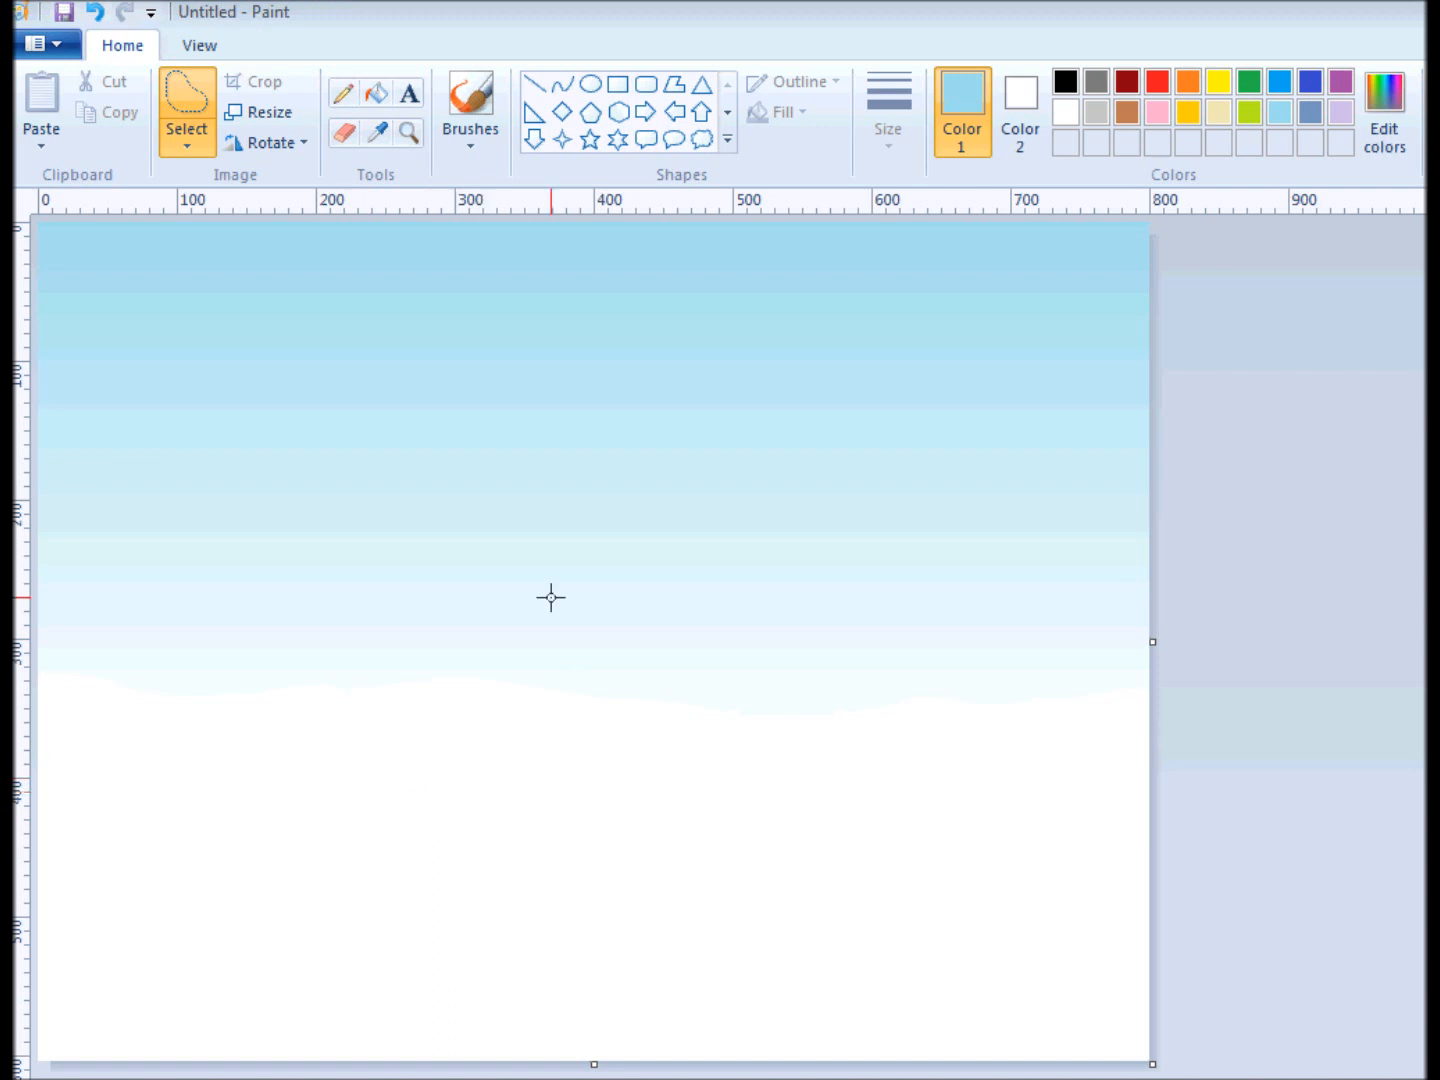
Paint a dark gray tree trunk with a very thick brush, ending in three short roots and three short branch stubs.
click(481, 103)
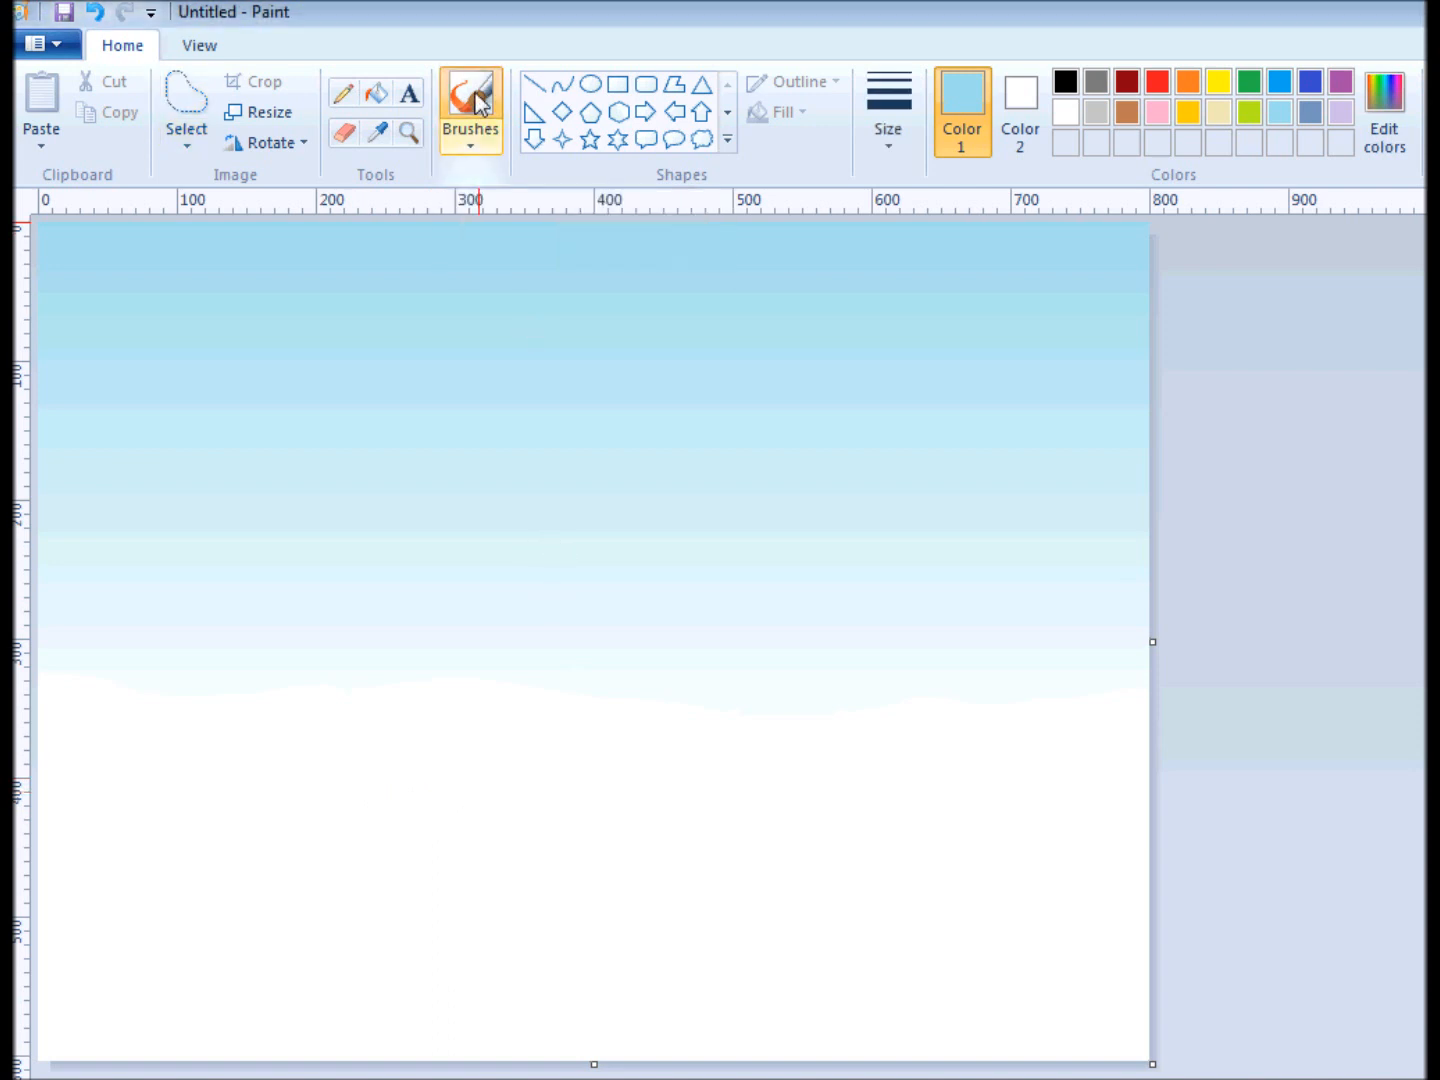
click(870, 100)
click(925, 350)
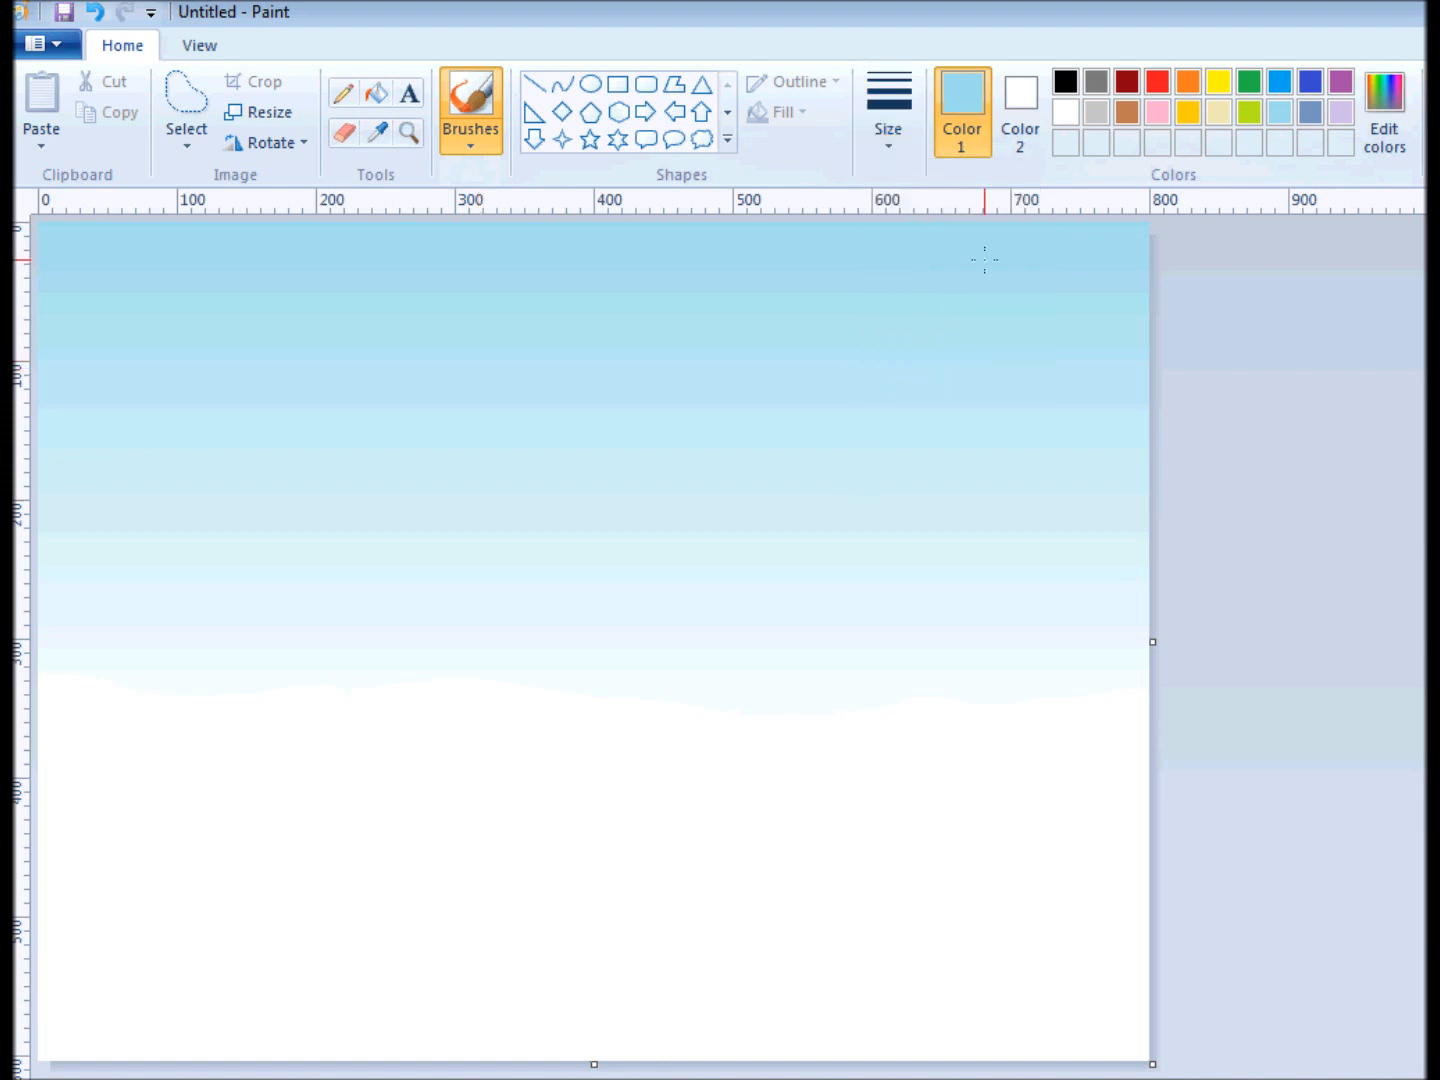
click(1096, 88)
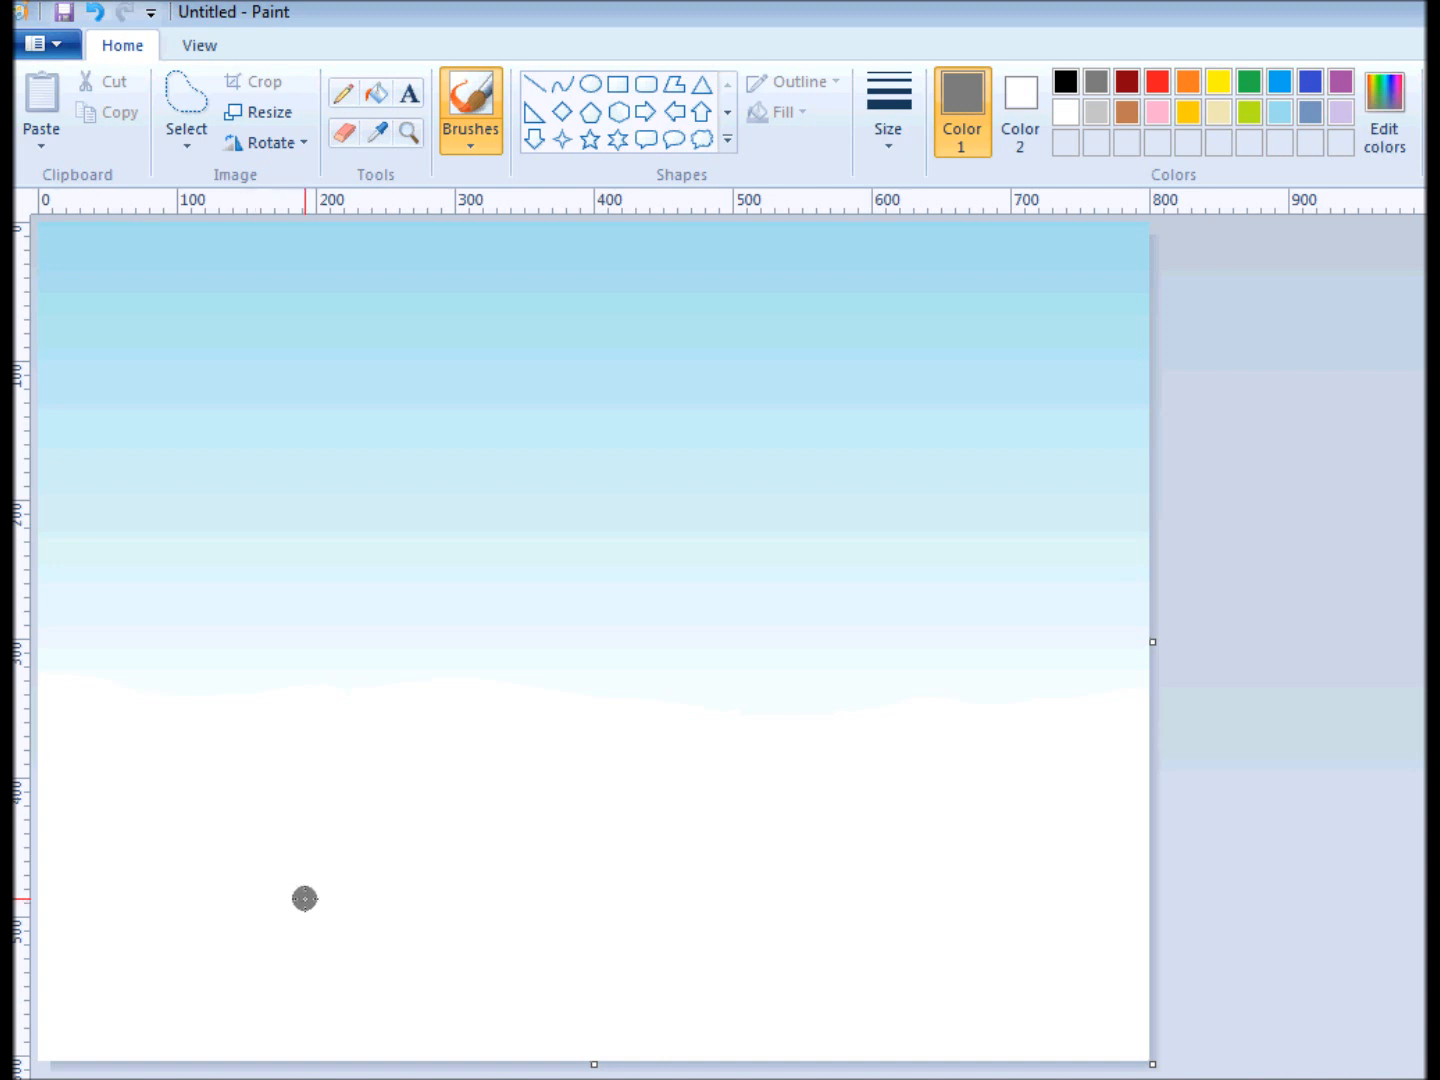
mouse_move(313, 891)
mouse_down()
mouse_move(342, 858)
mouse_move(355, 766)
mouse_move(358, 655)
mouse_move(336, 616)
mouse_up()
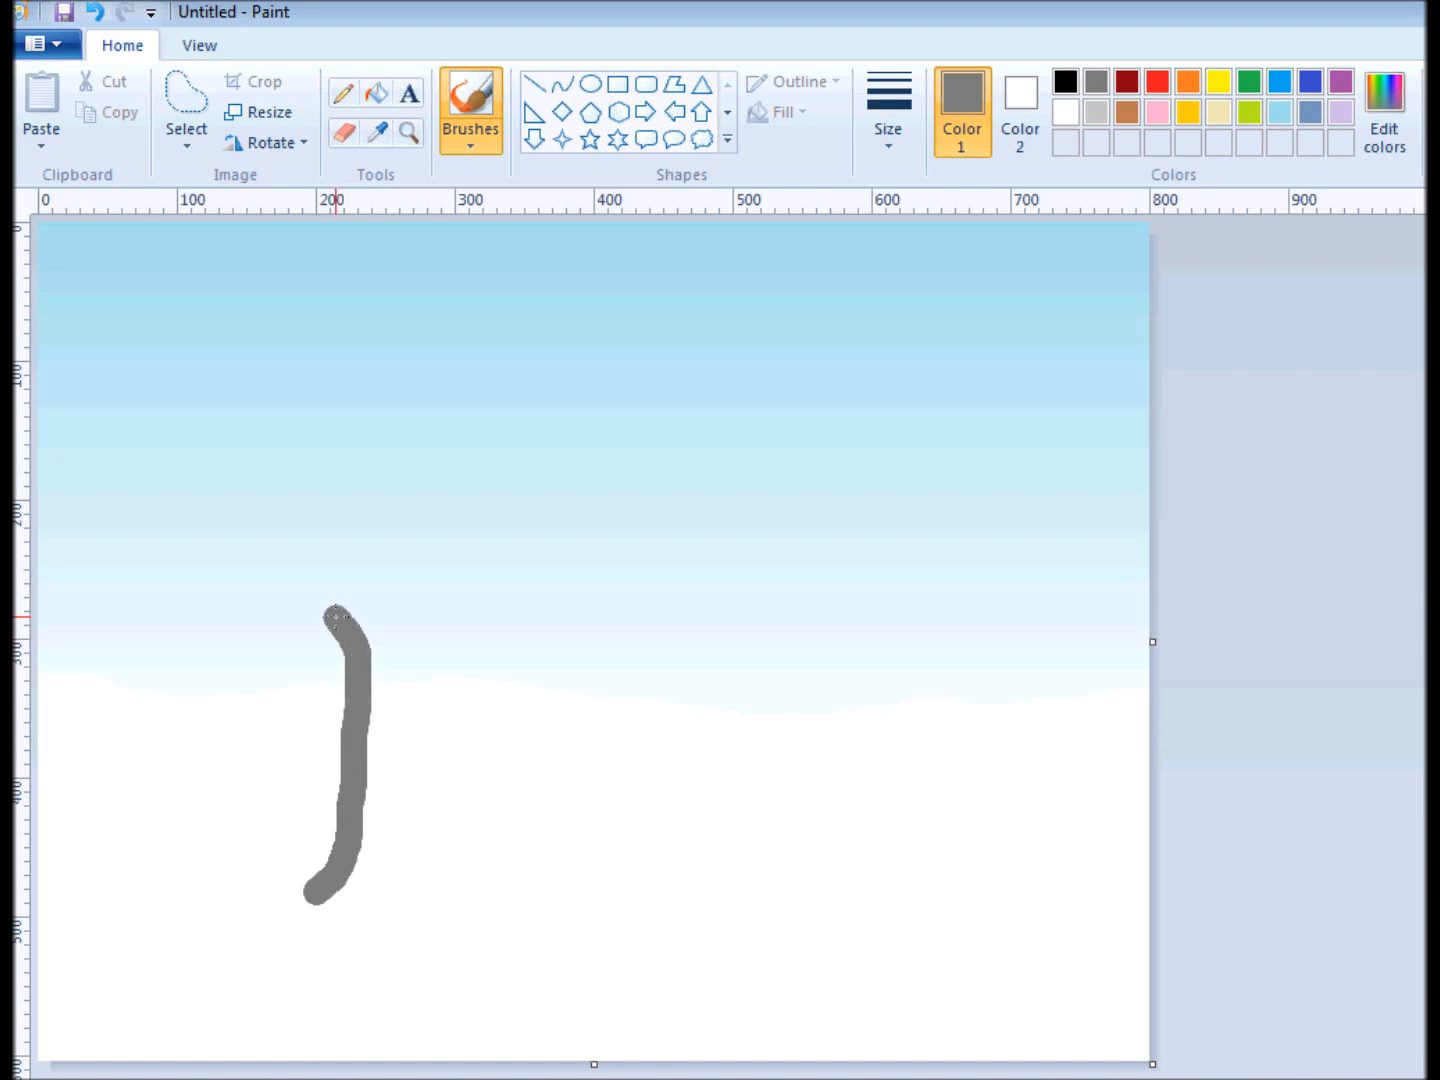
mouse_move(370, 605)
mouse_down()
mouse_move(356, 908)
mouse_move(402, 906)
mouse_move(381, 861)
mouse_move(398, 624)
mouse_up()
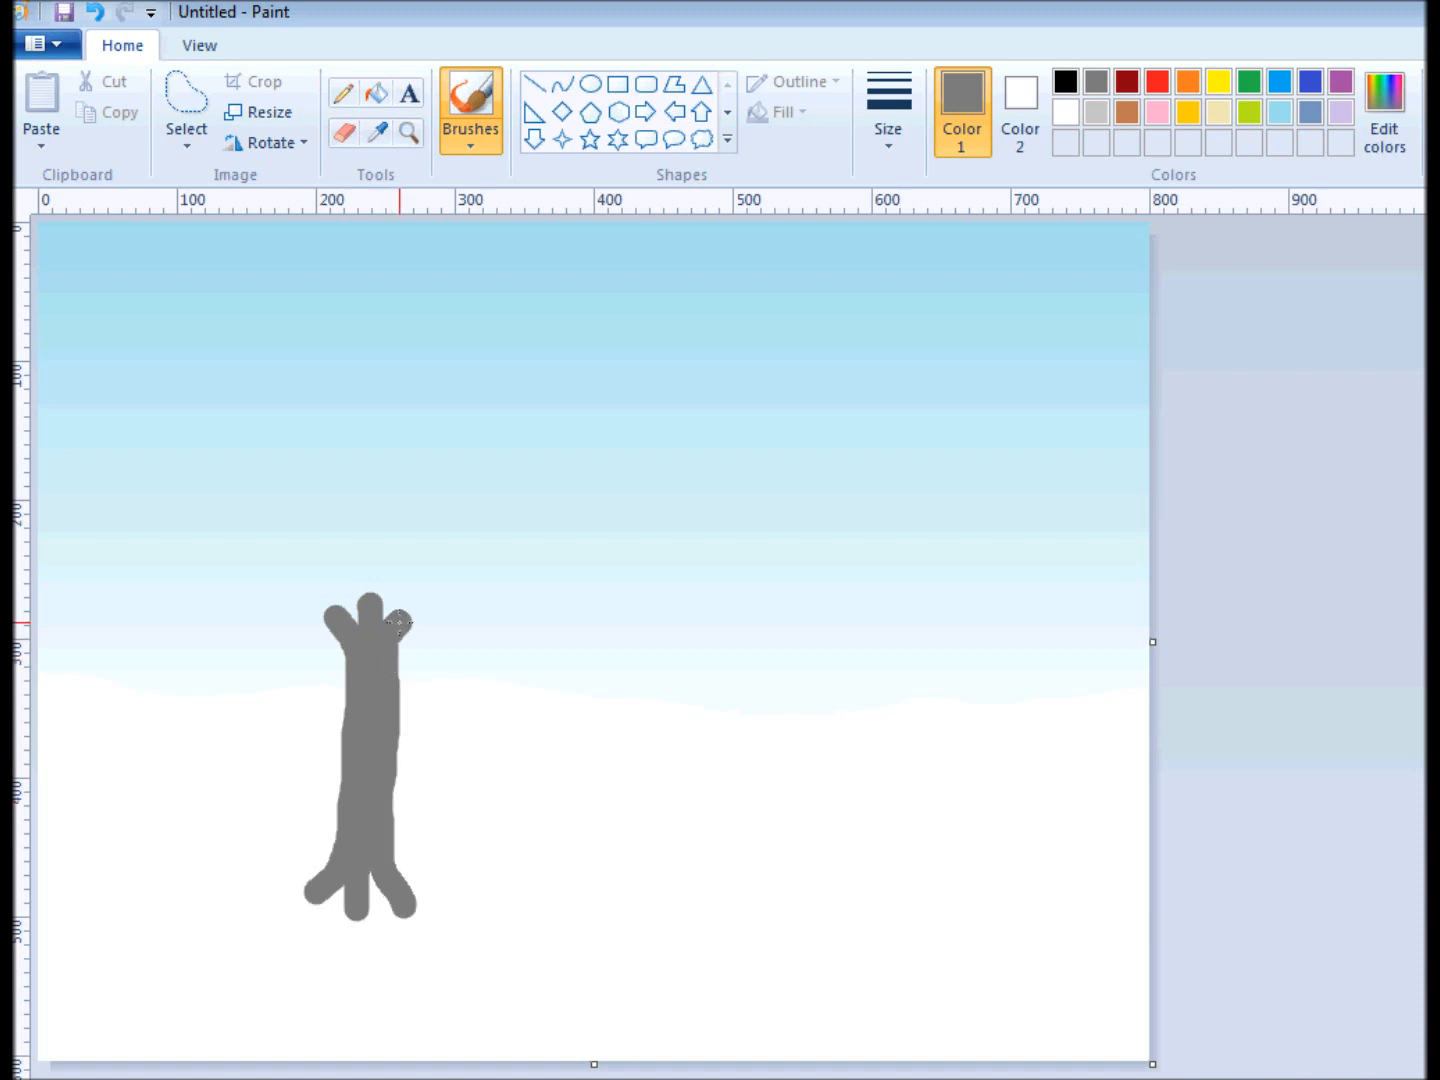
With the thickest preset brush size, taper the roots and split the three branch stubs into main branches.
click(867, 114)
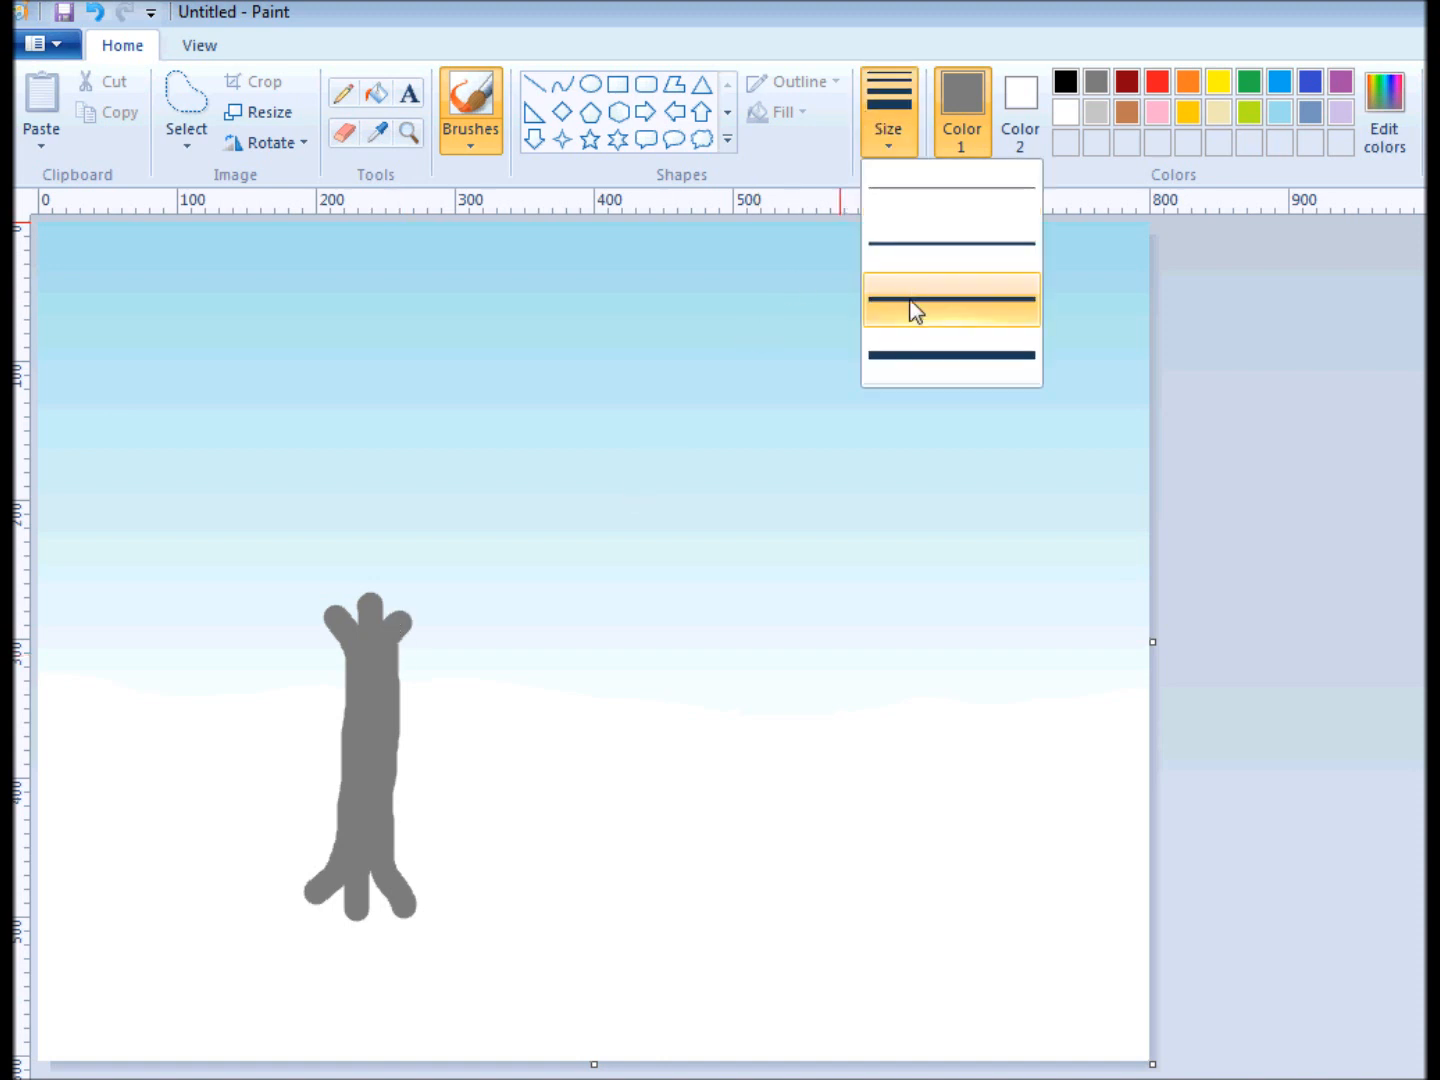
click(926, 355)
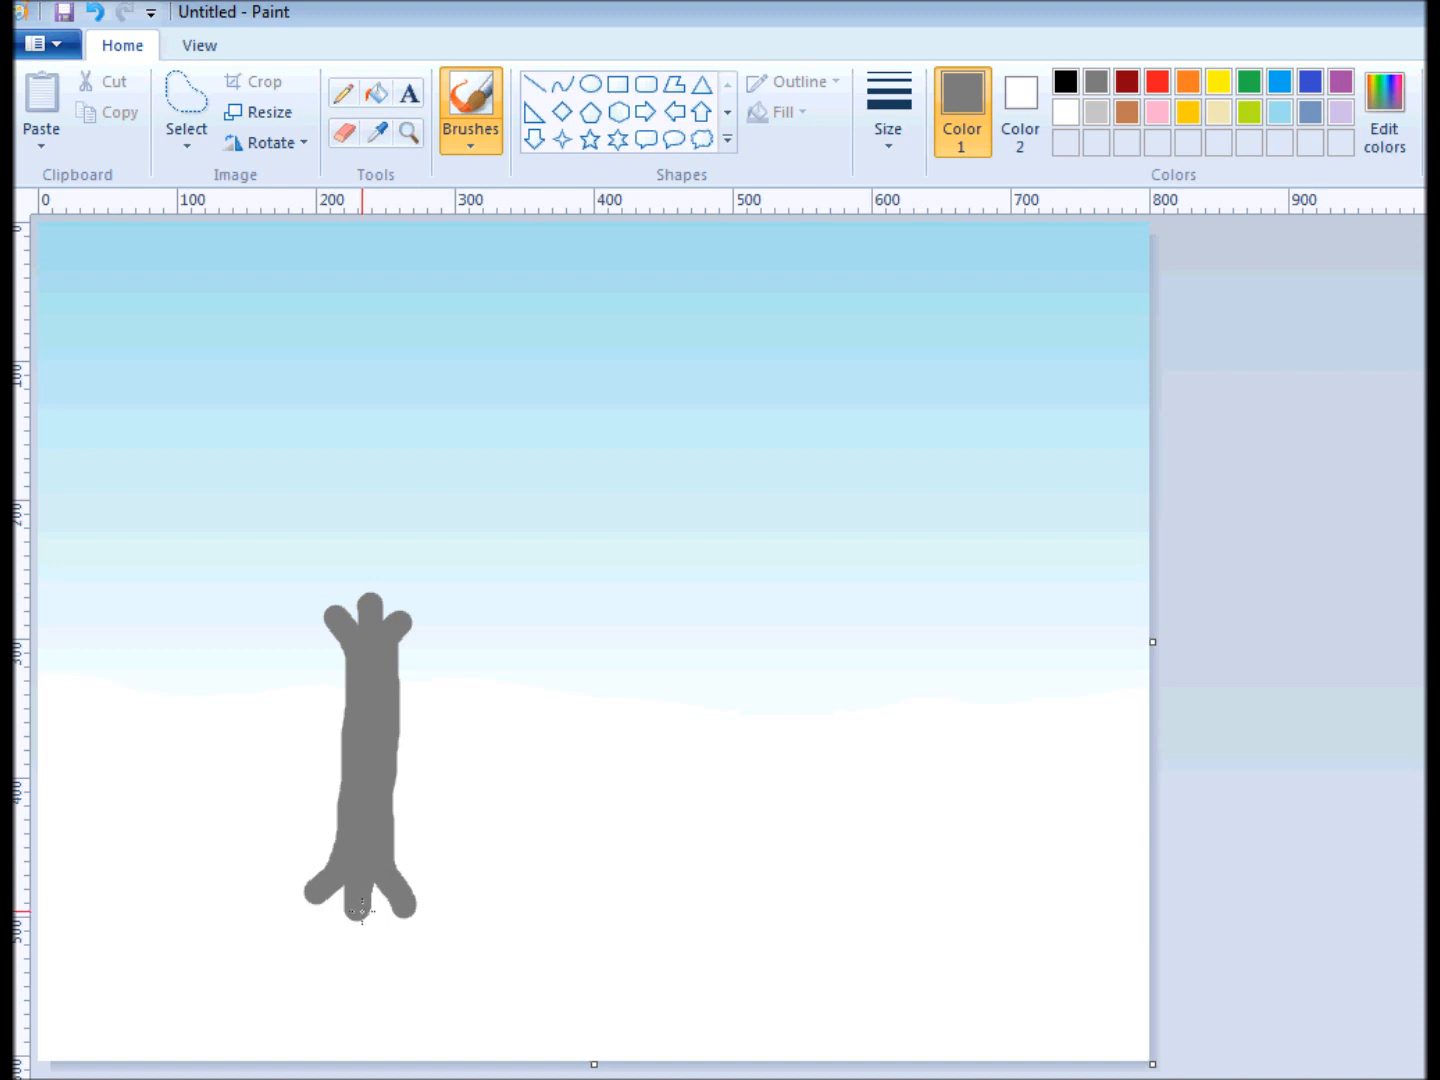
mouse_move(361, 917)
mouse_down()
mouse_move(361, 932)
mouse_move(309, 887)
mouse_move(298, 897)
mouse_up()
mouse_move(398, 889)
mouse_down()
mouse_move(420, 912)
mouse_move(406, 913)
mouse_up()
mouse_move(405, 623)
mouse_down()
mouse_move(436, 611)
mouse_move(407, 610)
mouse_move(423, 586)
mouse_move(380, 595)
mouse_move(392, 564)
mouse_up()
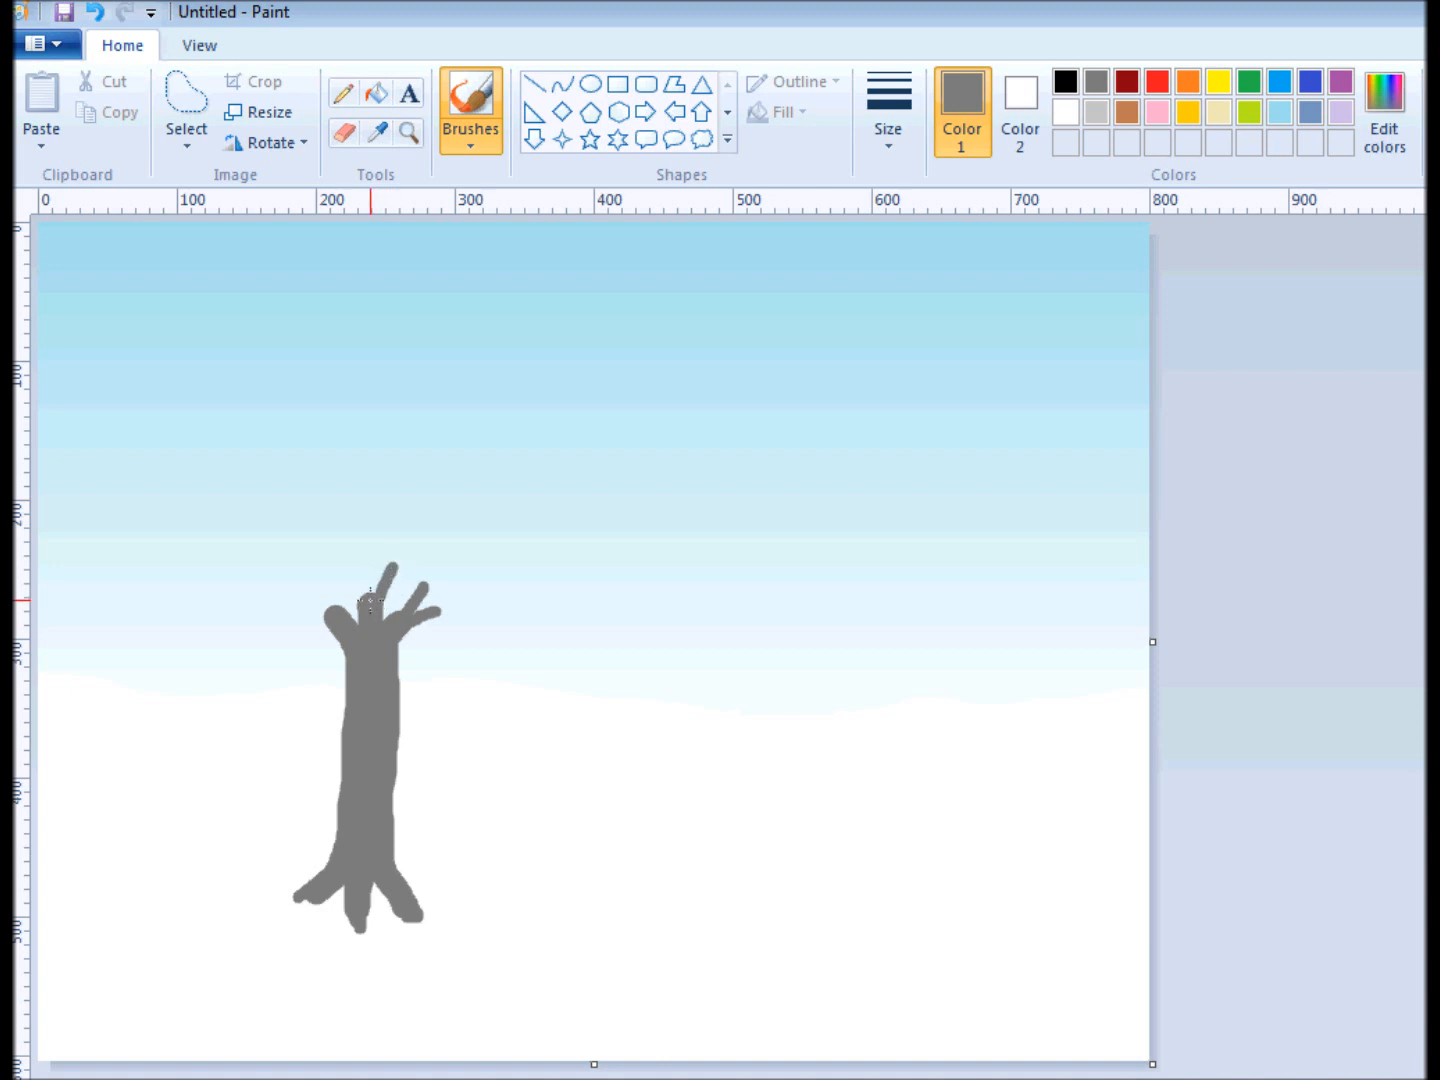
mouse_move(362, 597)
mouse_down()
mouse_move(370, 580)
mouse_move(349, 545)
mouse_move(332, 554)
mouse_up()
mouse_move(345, 624)
mouse_down()
mouse_move(309, 588)
mouse_move(327, 616)
mouse_move(284, 617)
mouse_move(298, 589)
mouse_up()
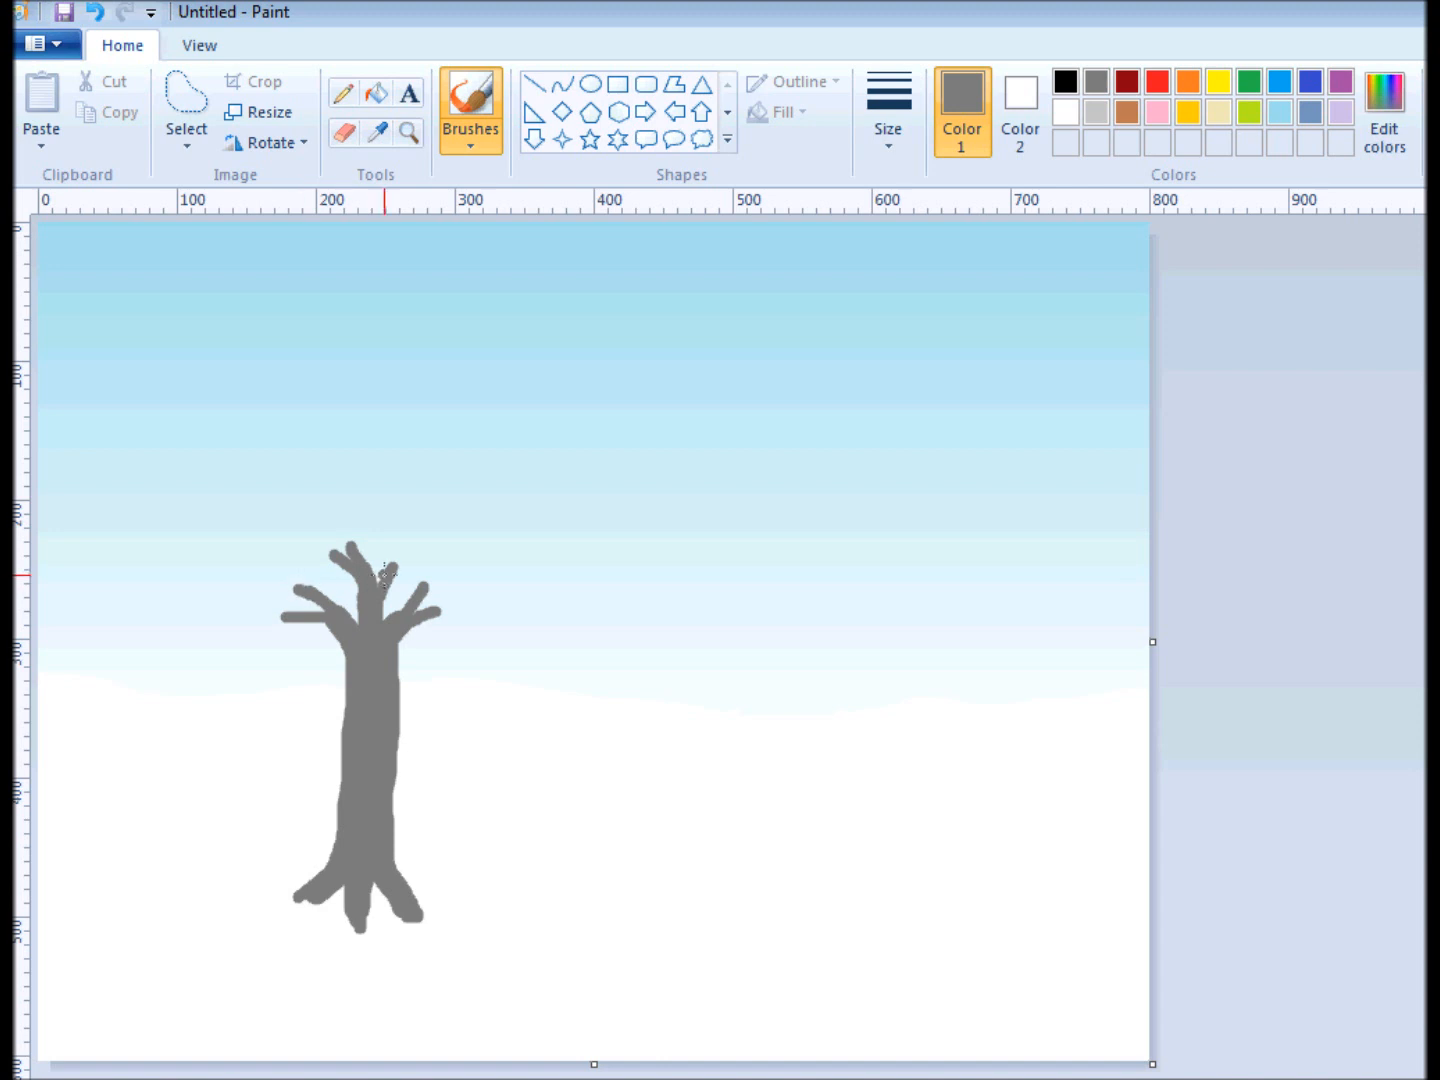
drag(392, 567, 398, 556)
With the second-thickest preset brush size, add forking secondary branches to the ends of the main branches.
click(890, 110)
click(894, 291)
mouse_move(437, 610)
mouse_down()
mouse_move(475, 572)
mouse_move(423, 554)
mouse_move(423, 535)
mouse_move(399, 559)
mouse_move(409, 515)
mouse_up()
drag(395, 554, 388, 504)
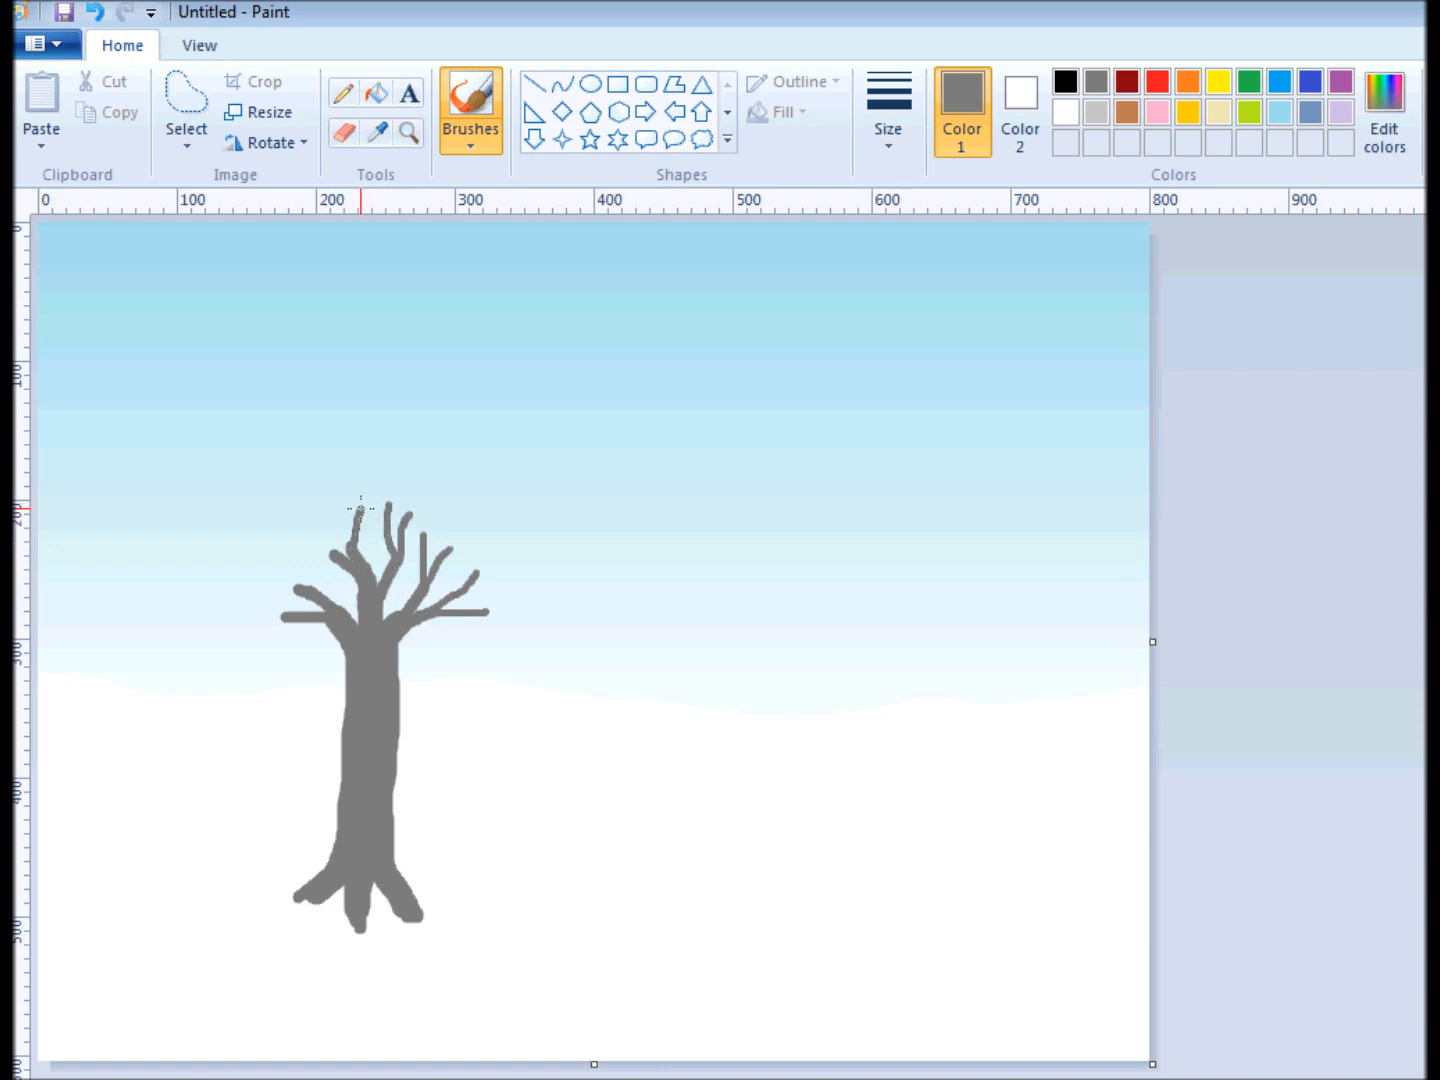
mouse_move(350, 546)
mouse_down()
mouse_move(336, 503)
mouse_move(310, 518)
mouse_up()
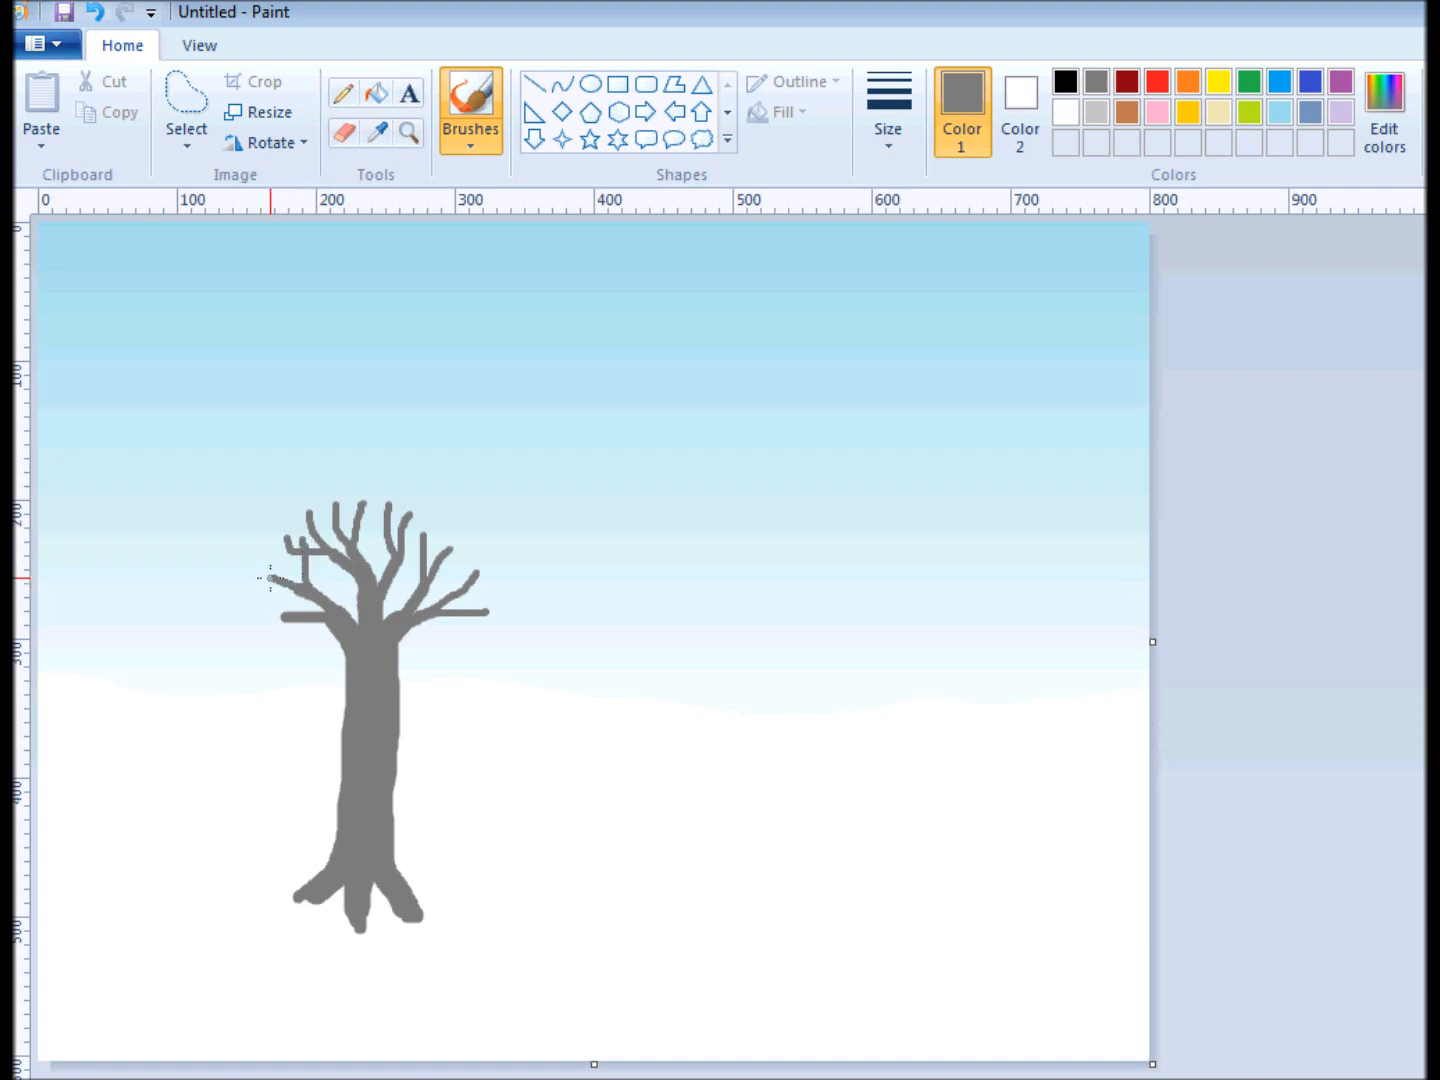
drag(287, 617, 255, 627)
With the second-thinnest preset brush size, extend the secondary branches all around the crown with smaller forks.
click(887, 144)
click(893, 241)
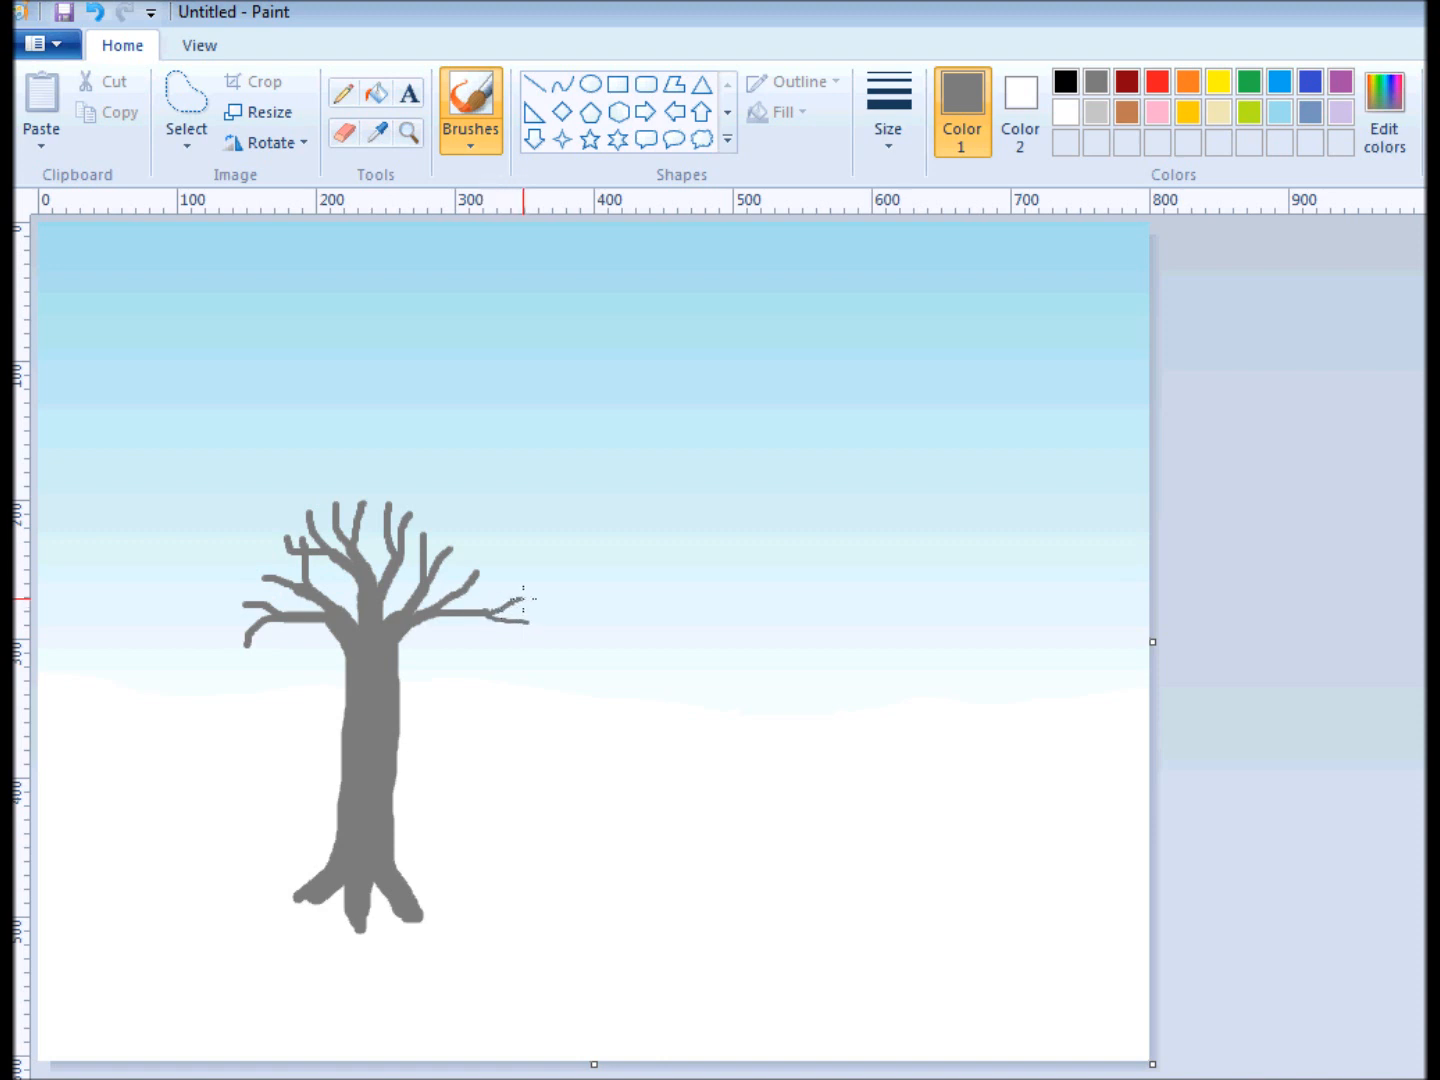
drag(474, 576, 501, 546)
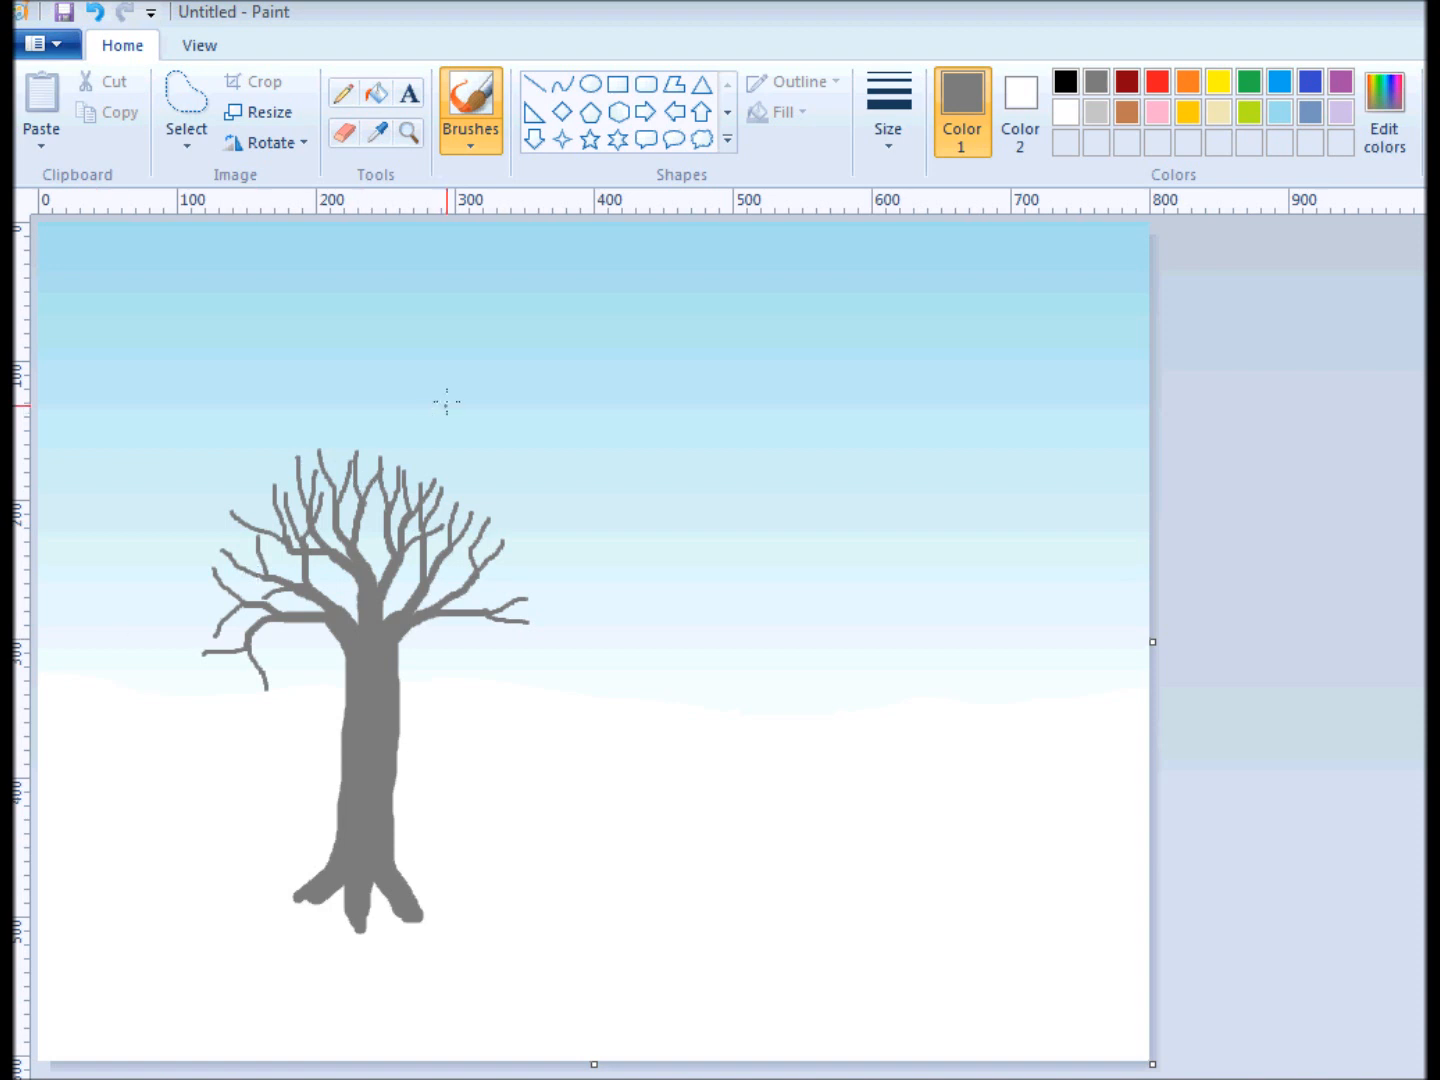
With the thinnest preset brush size, add fine forking twigs to the branch tips all around the crown.
click(893, 112)
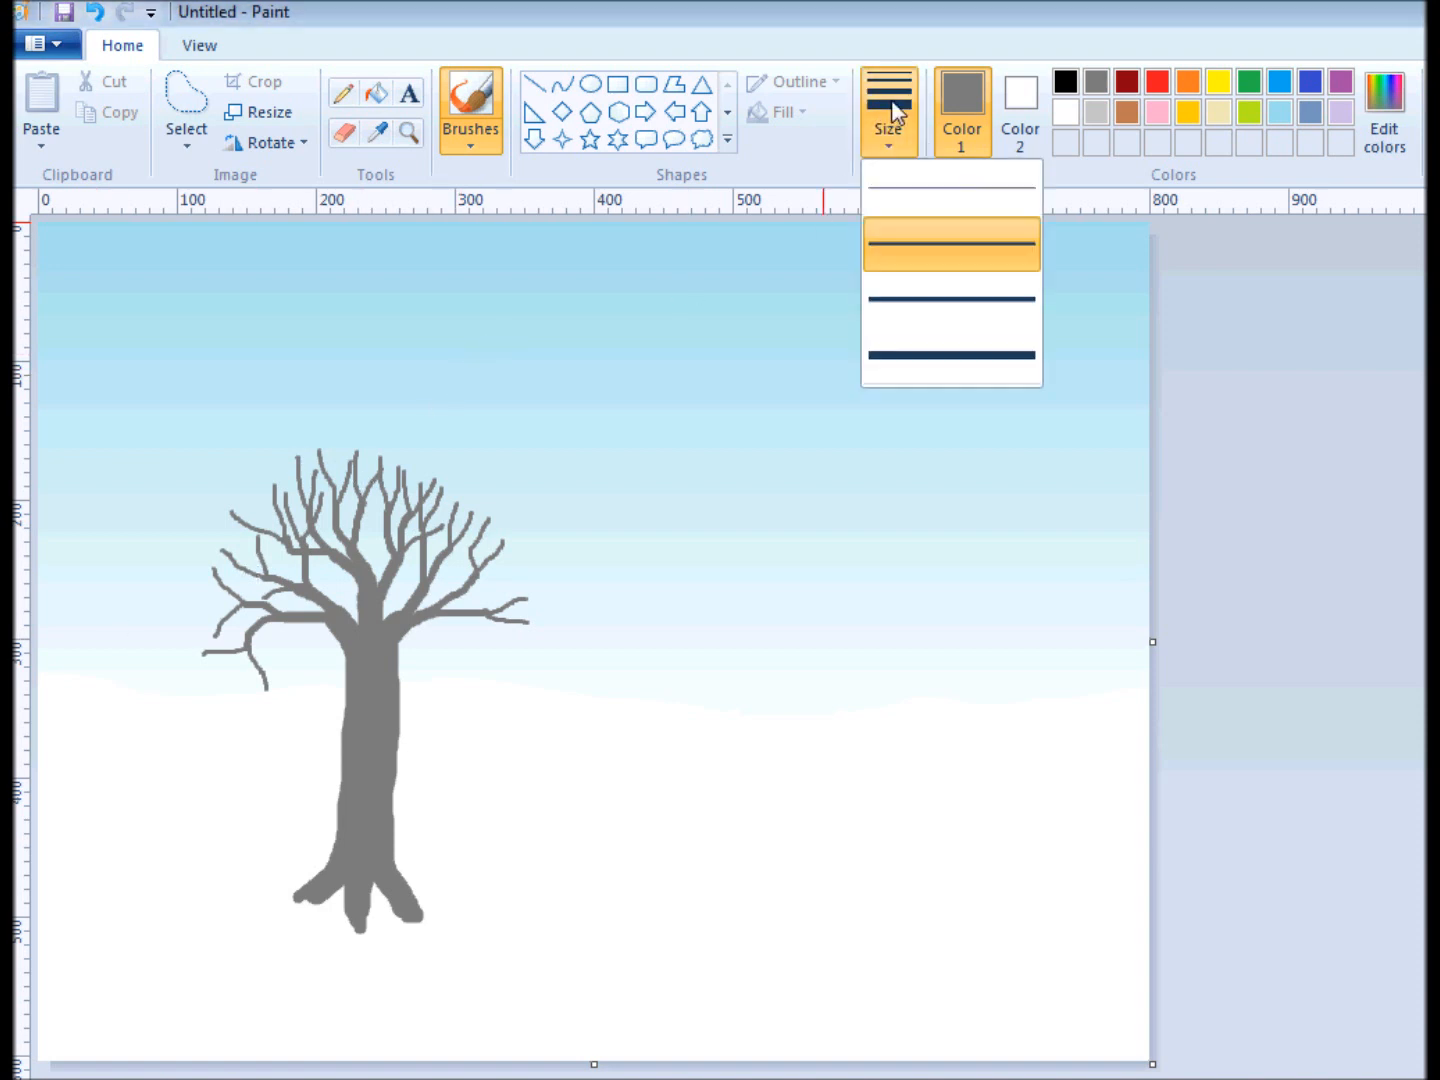
click(909, 190)
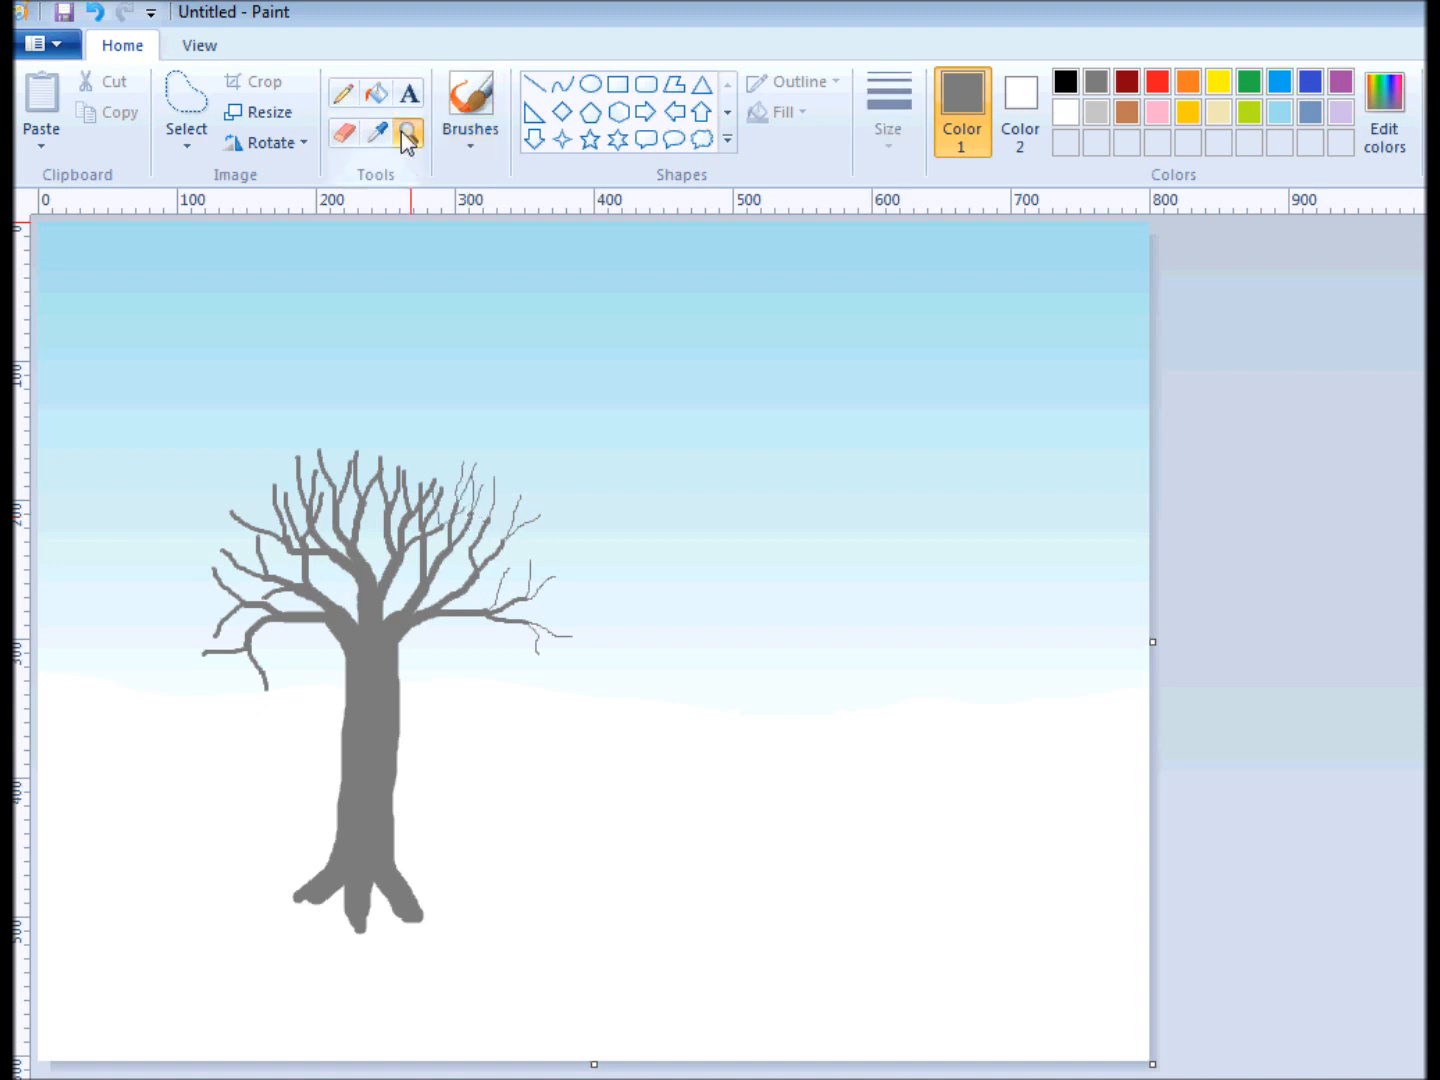
click(408, 135)
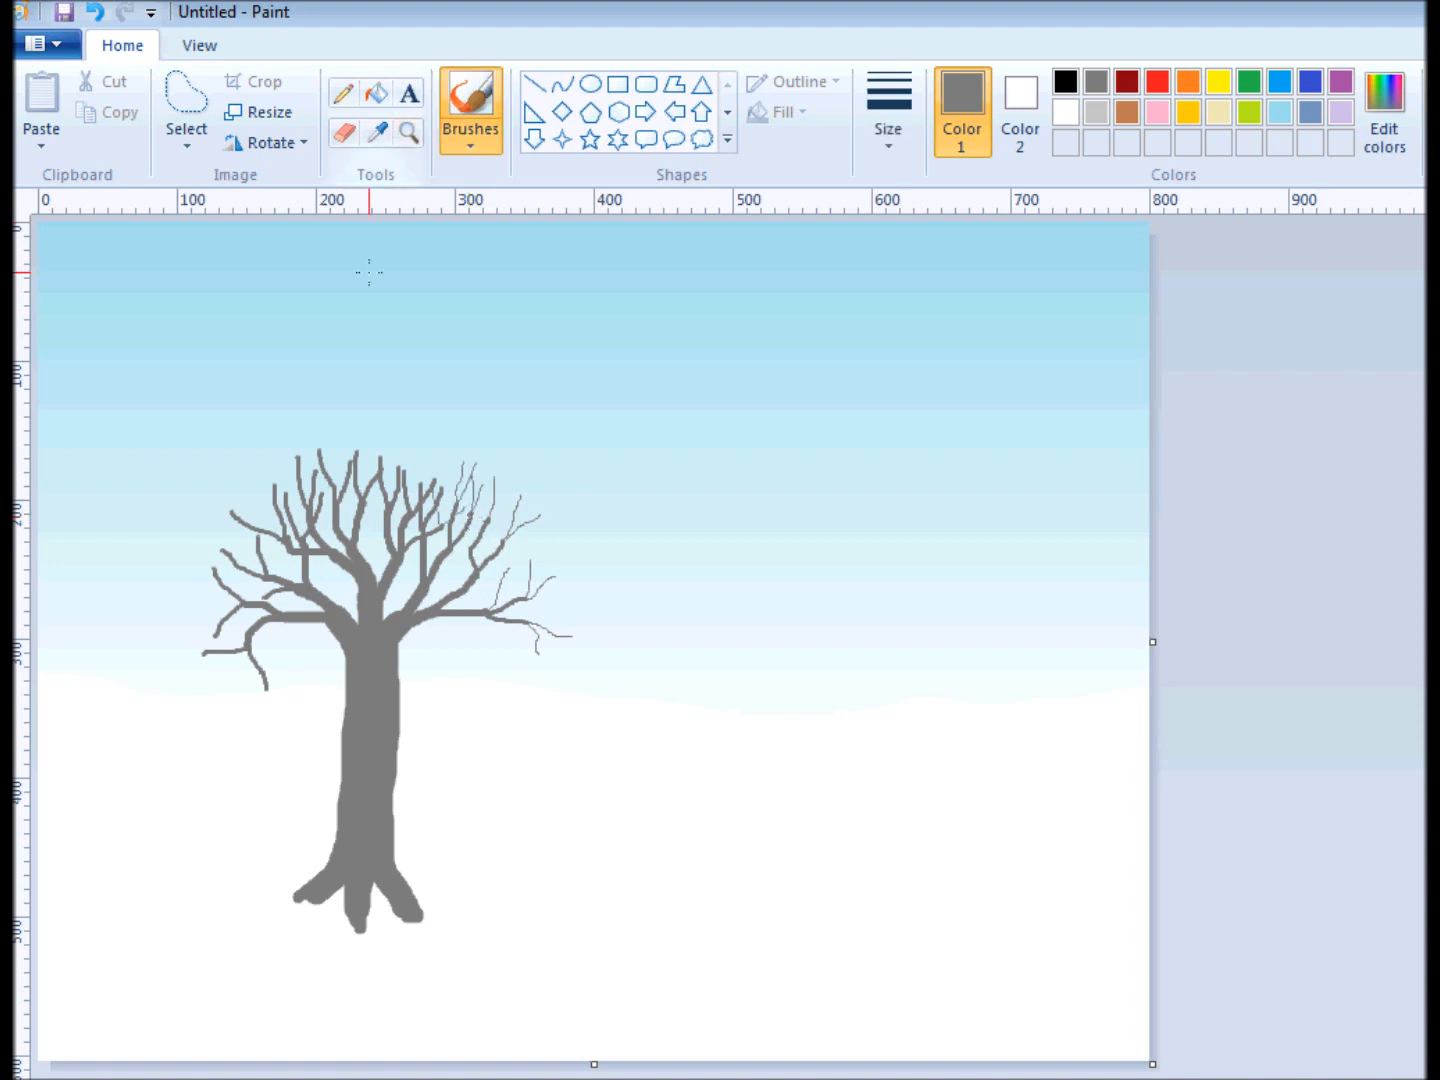
click(408, 135)
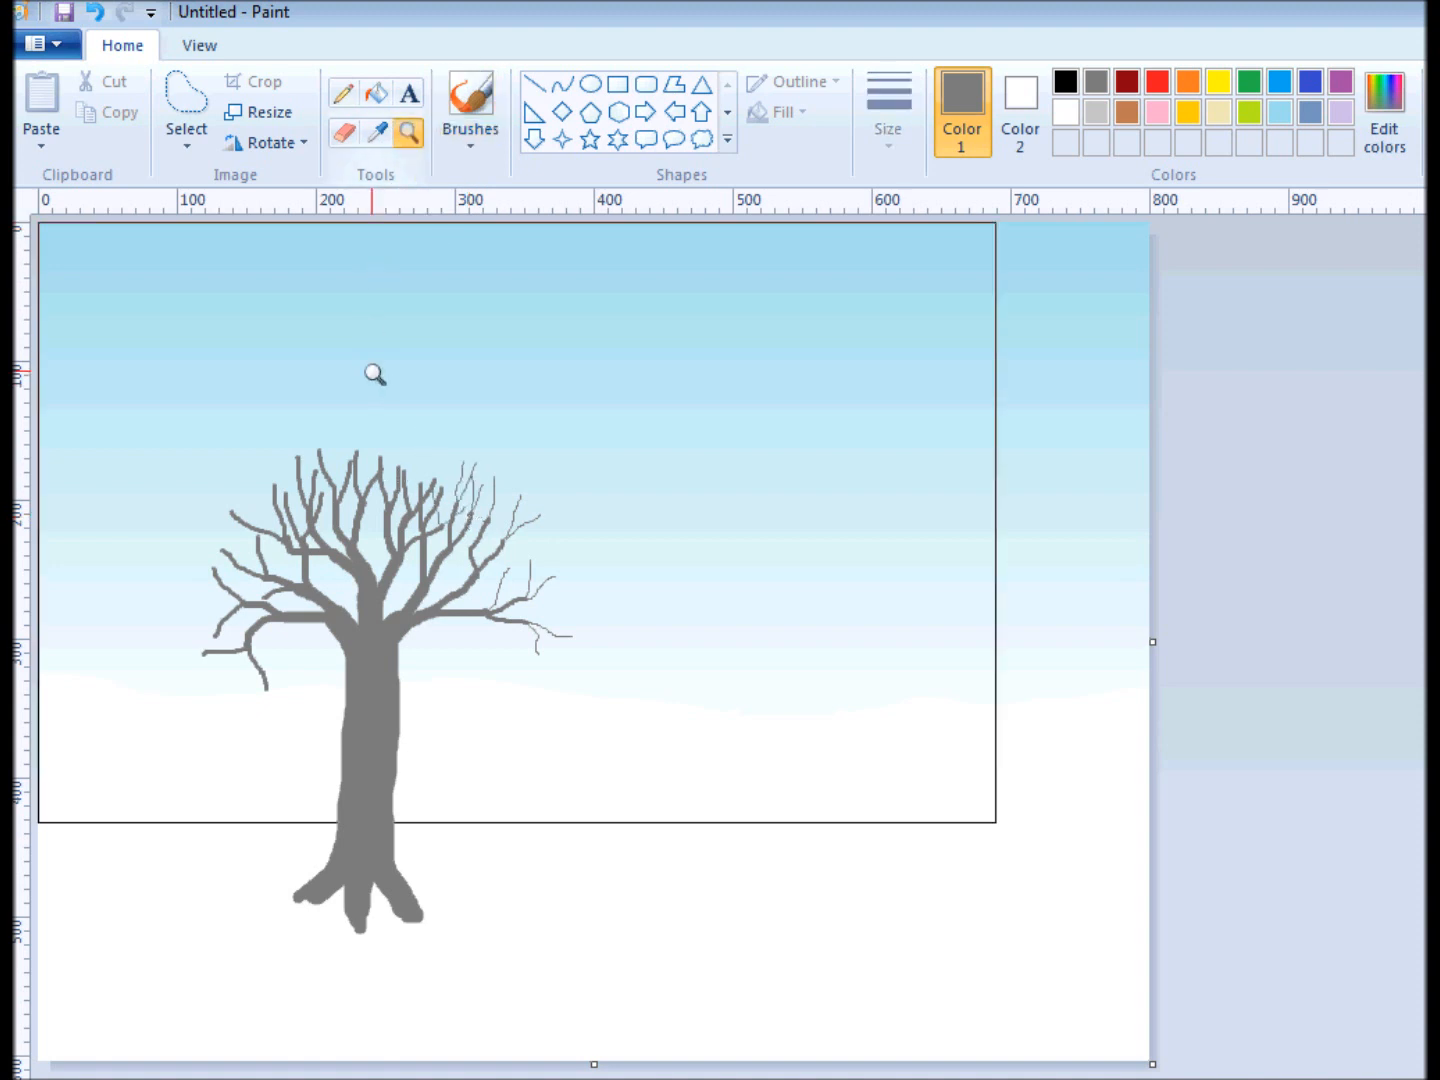
click(373, 373)
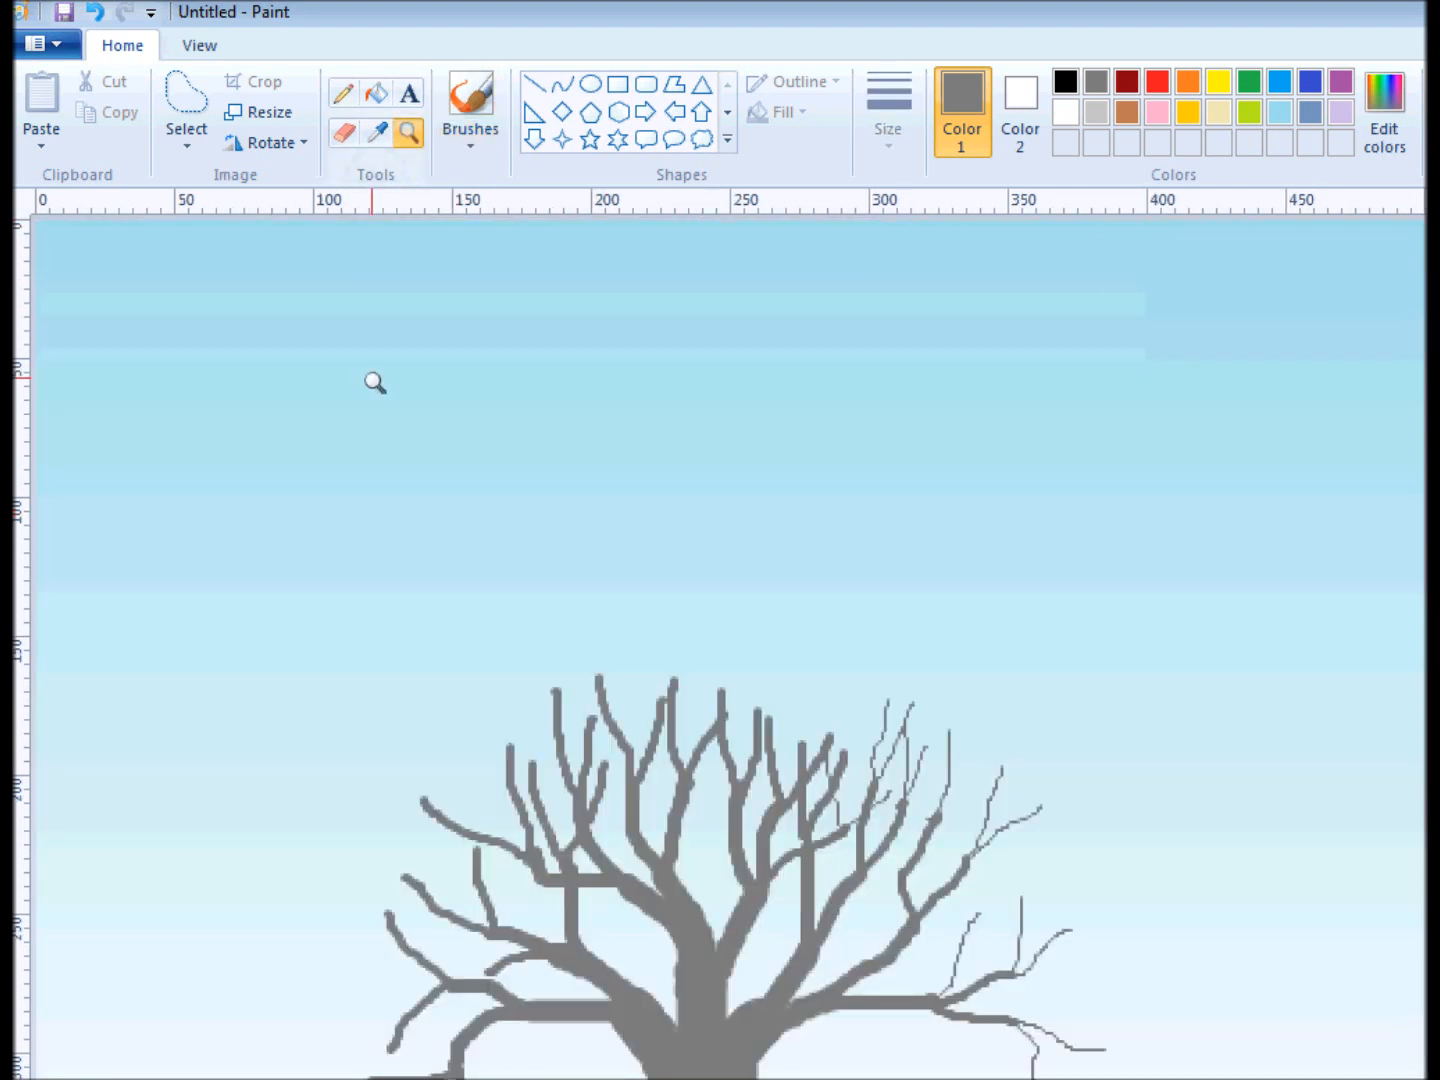
click(673, 855)
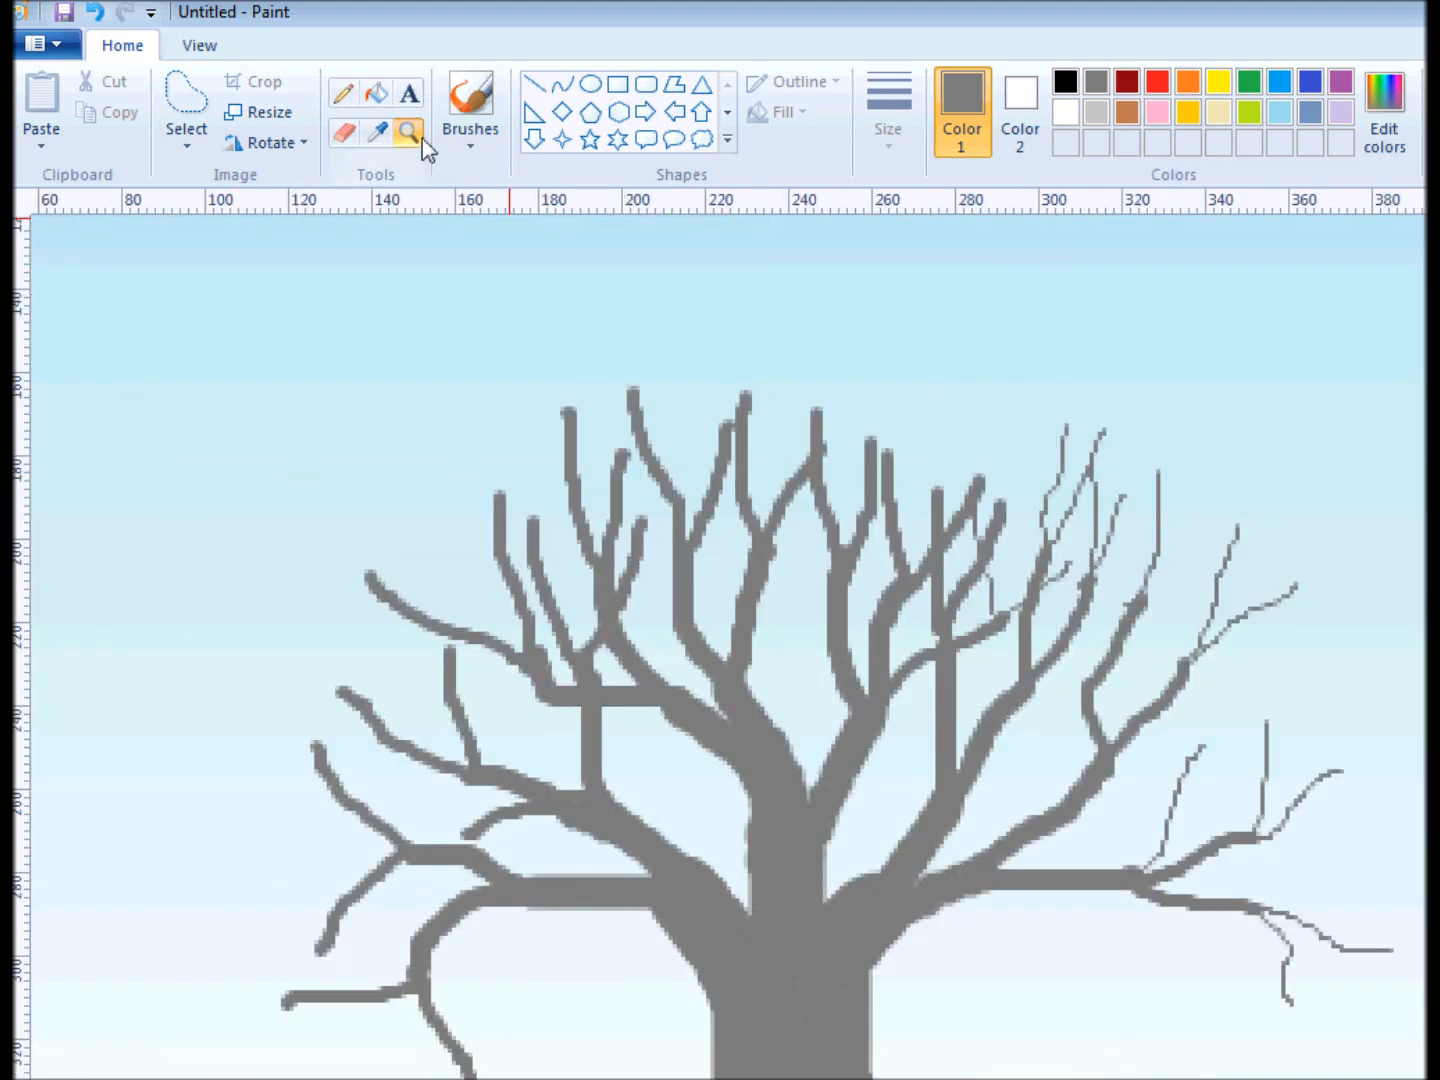
click(470, 110)
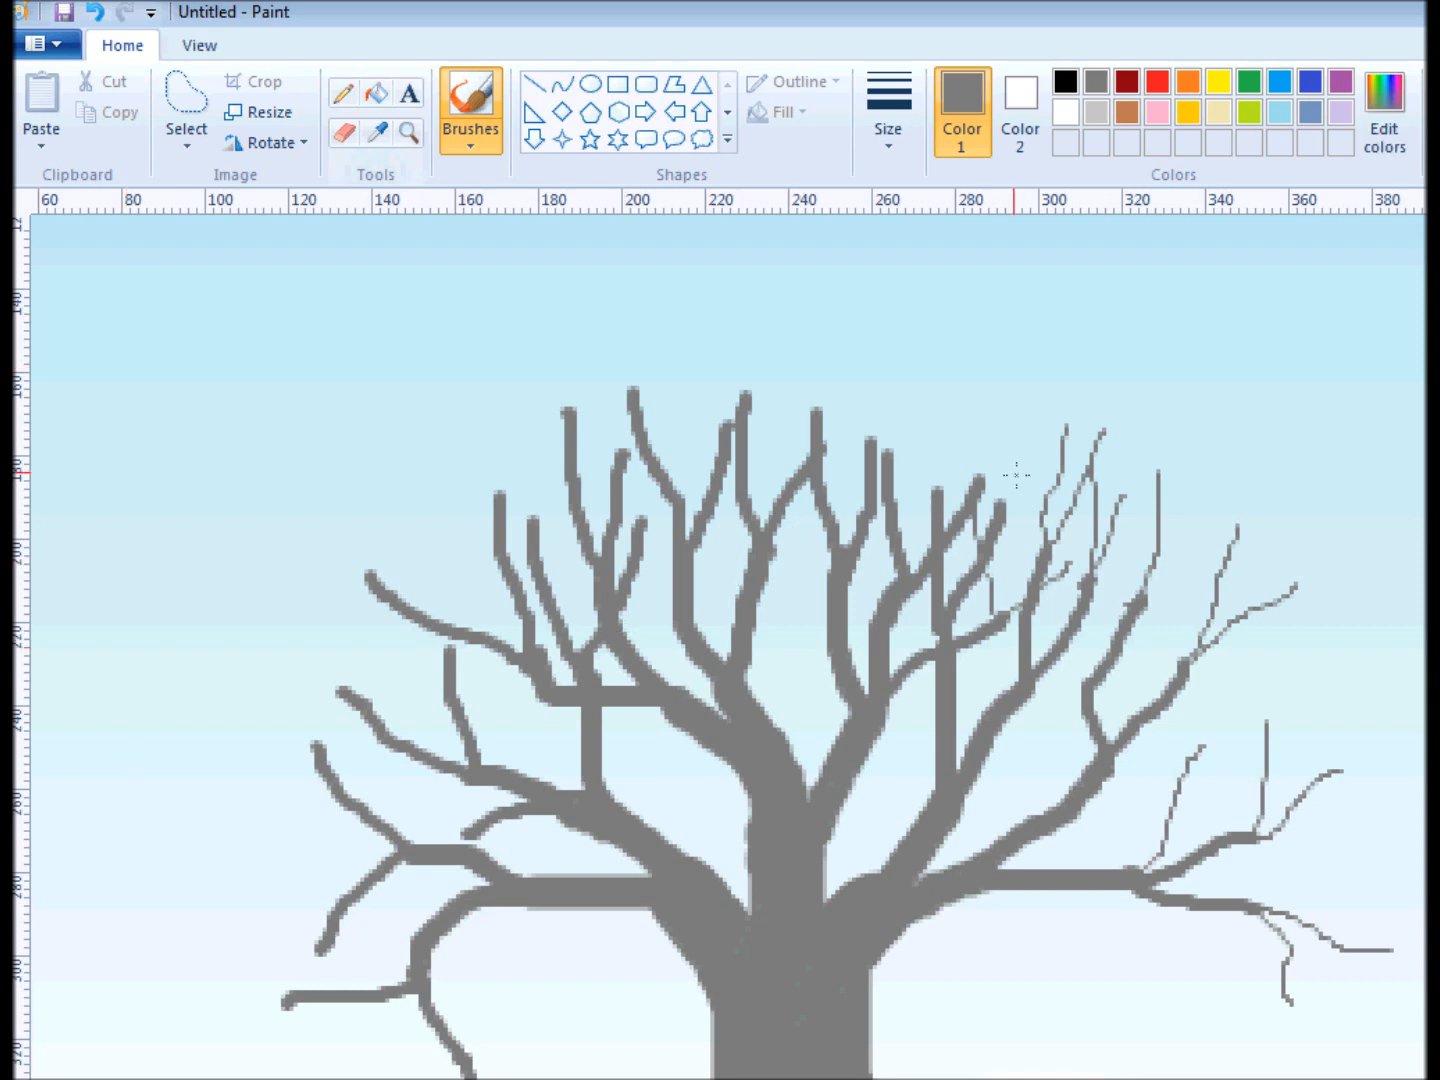
drag(1000, 507, 1051, 377)
drag(990, 465, 1017, 378)
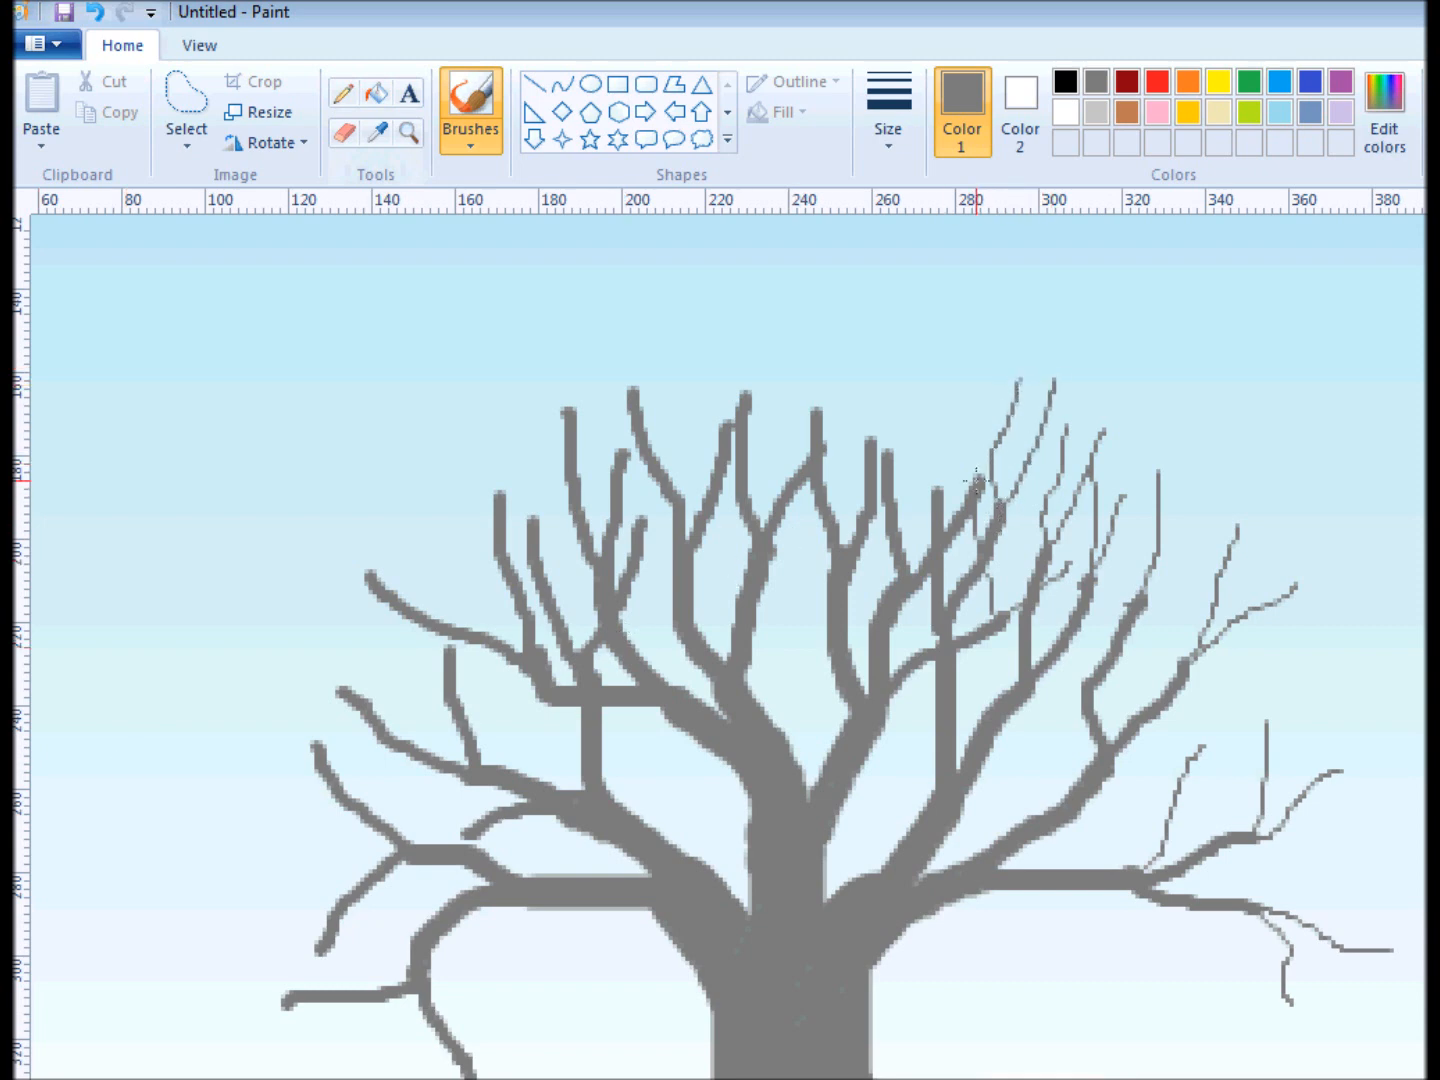
drag(976, 482, 987, 370)
drag(979, 486, 1040, 386)
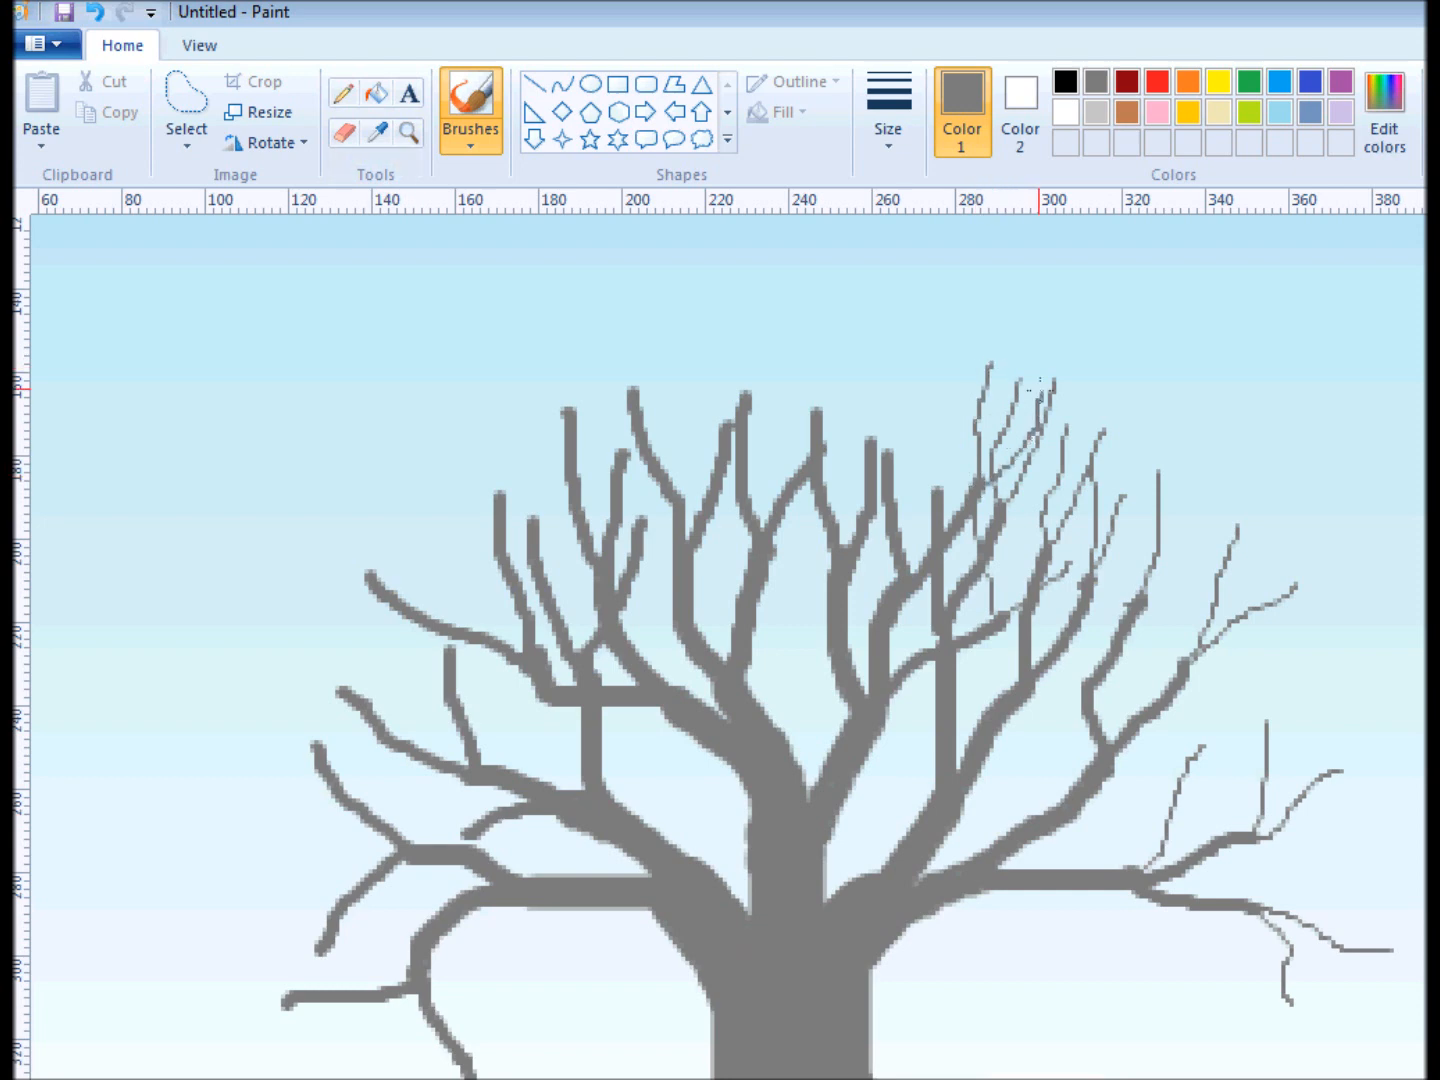
drag(941, 408, 950, 352)
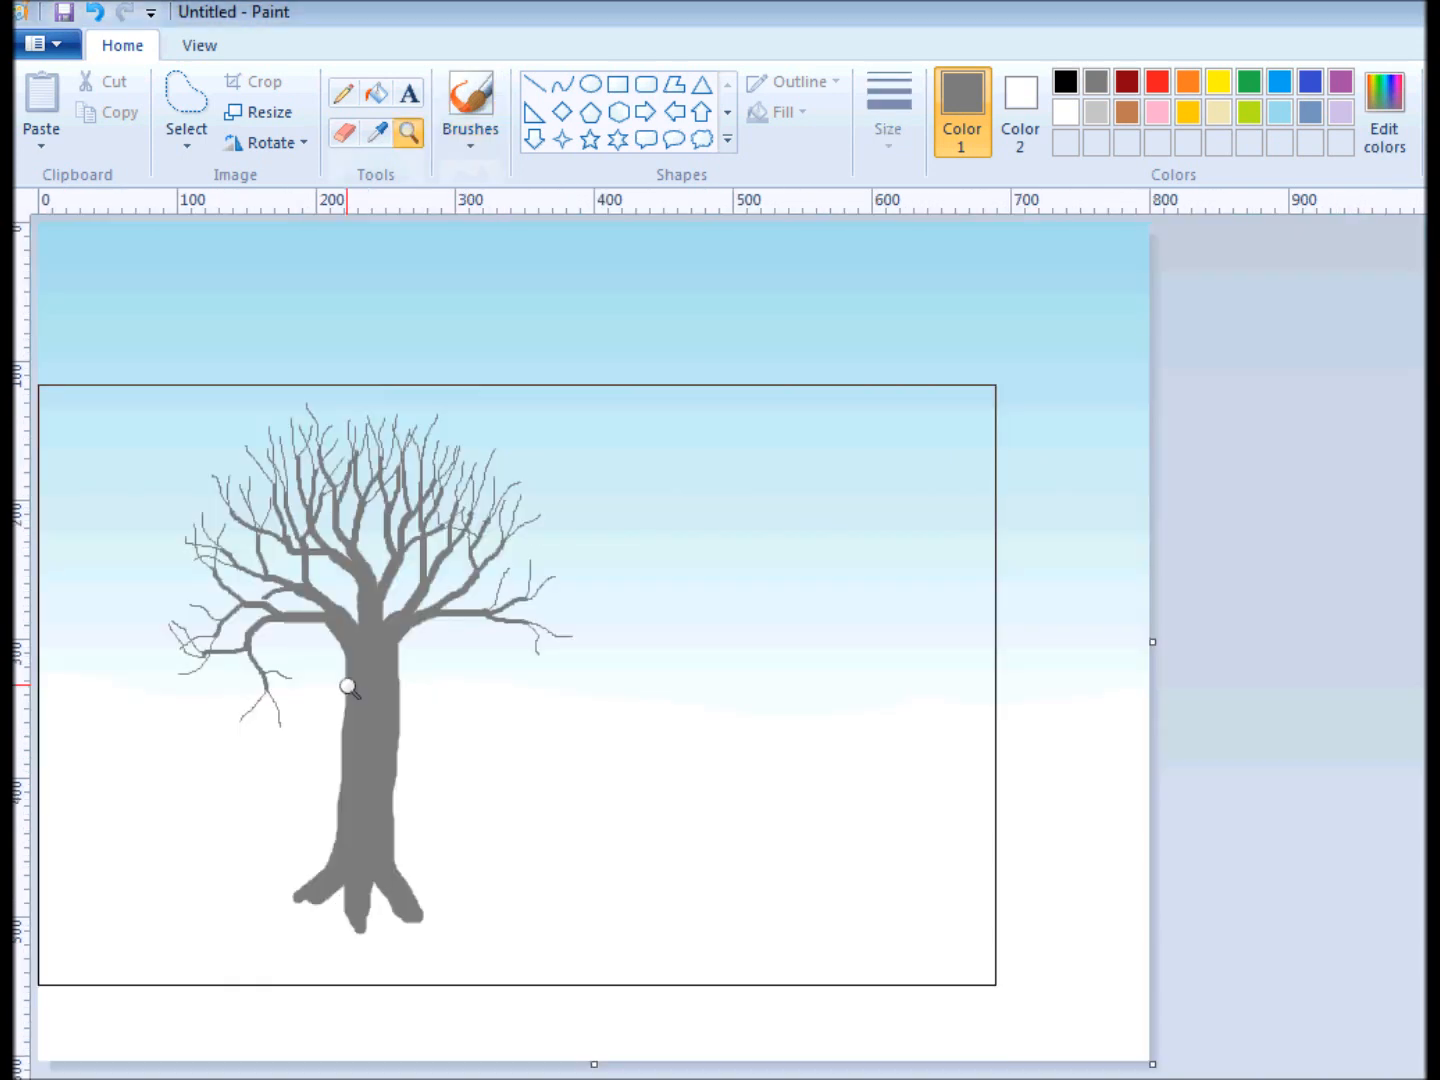
Set up the watercolor brush in black at the second-thinnest preset size for shading the tree.
click(348, 687)
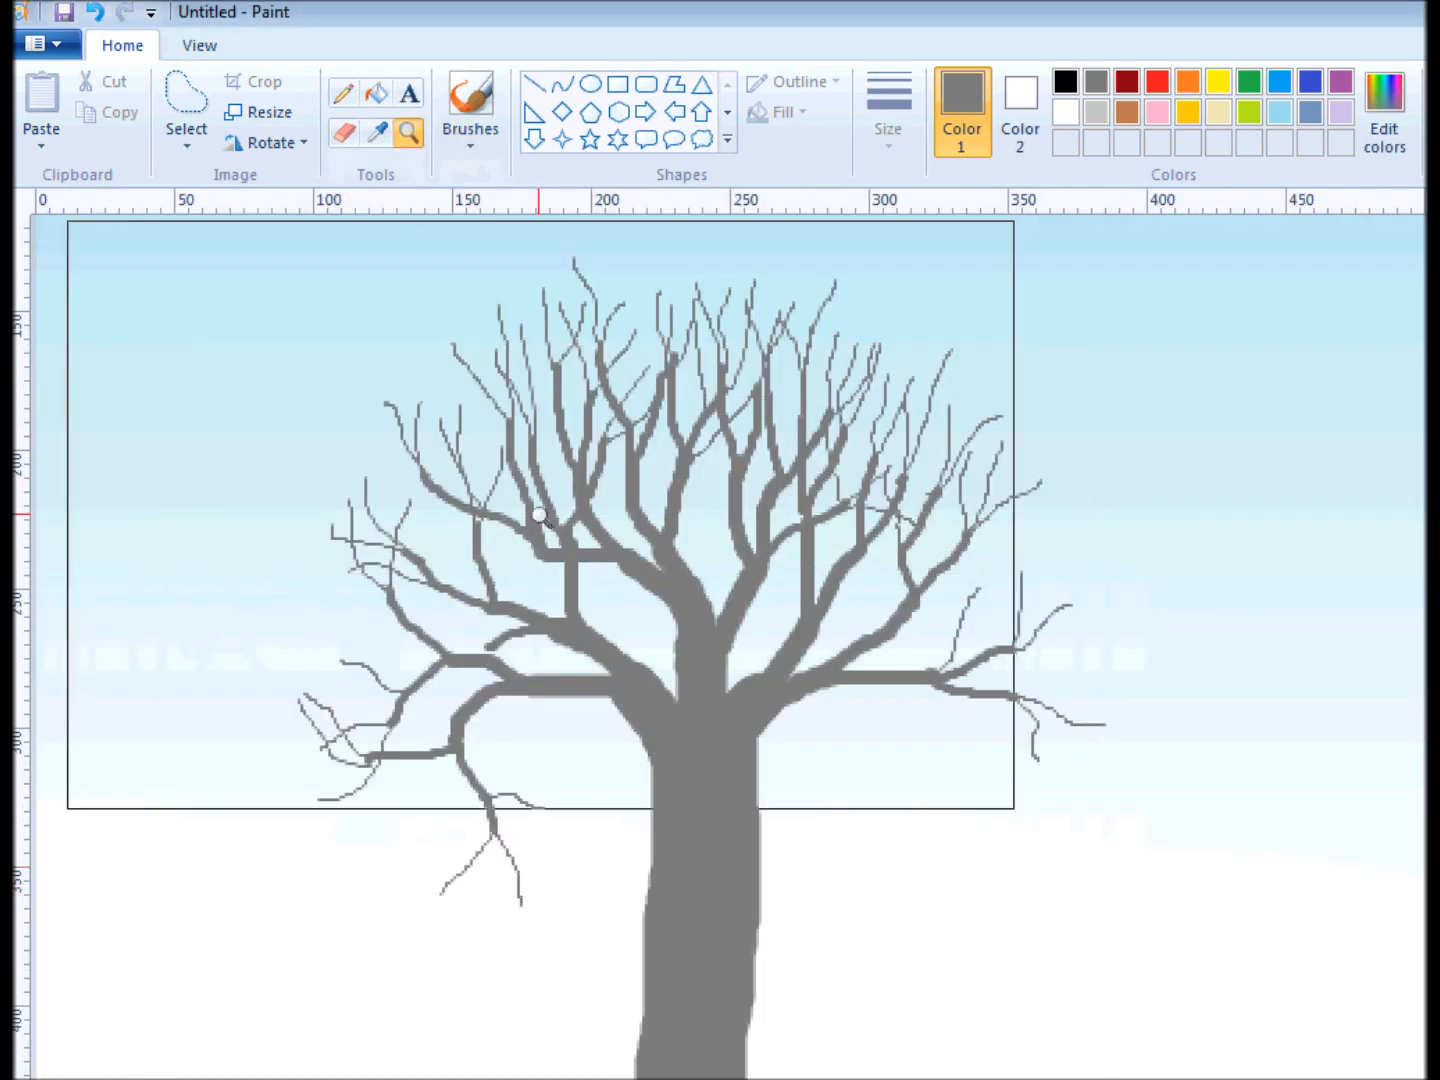
click(470, 105)
scroll(778, 485, down, 3)
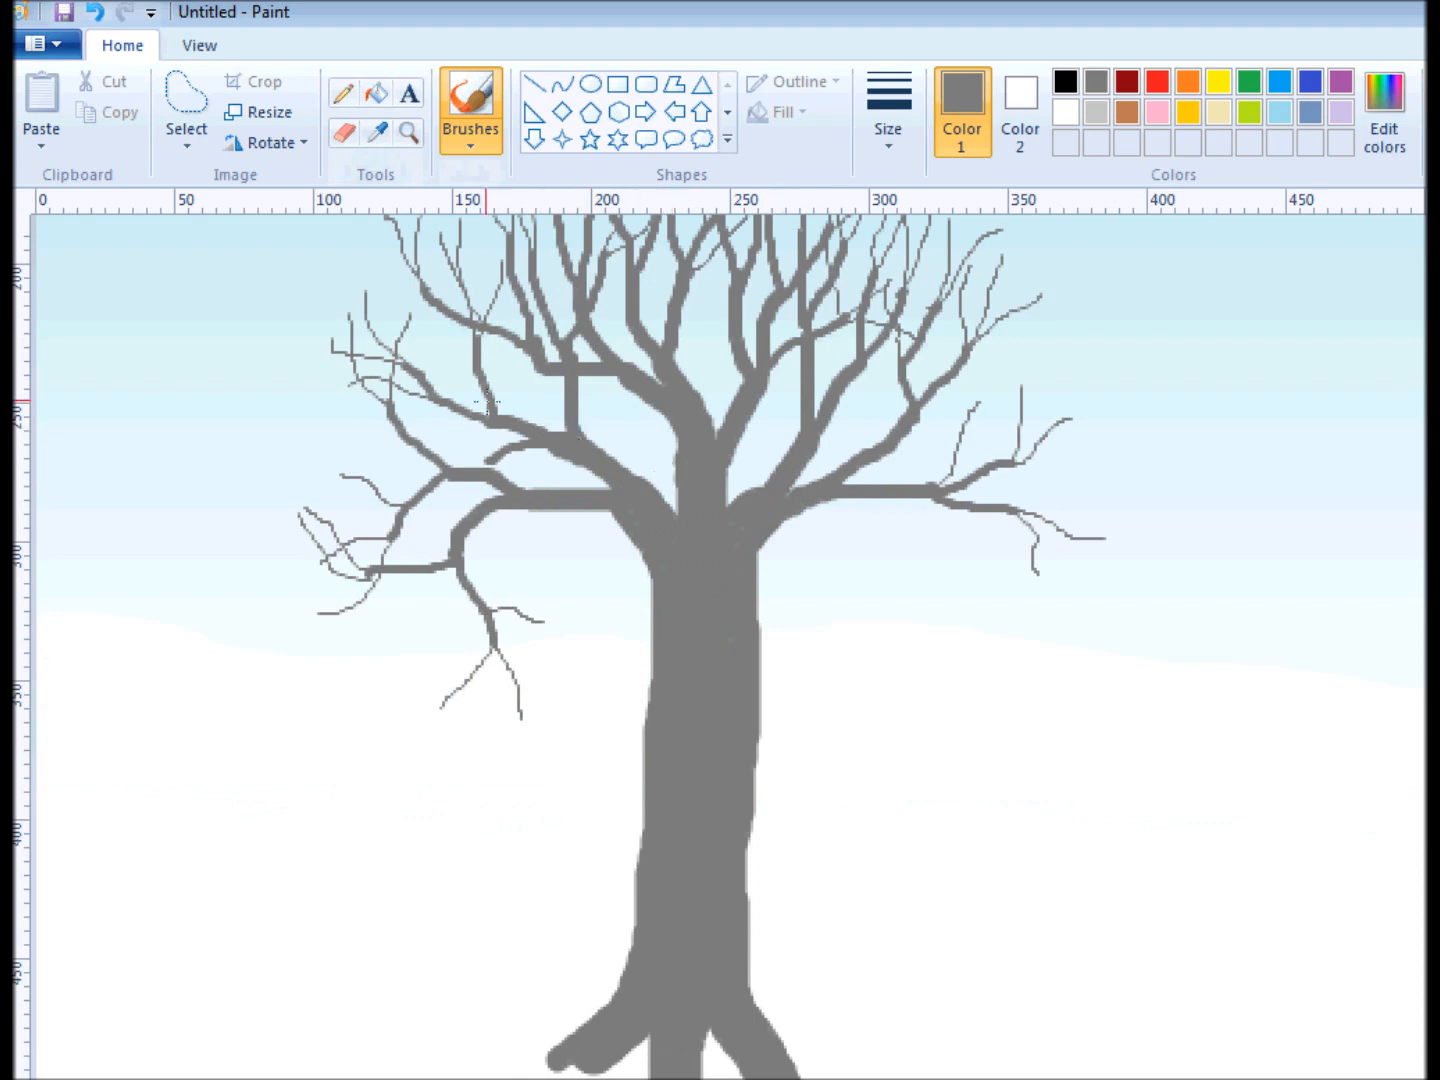
click(471, 145)
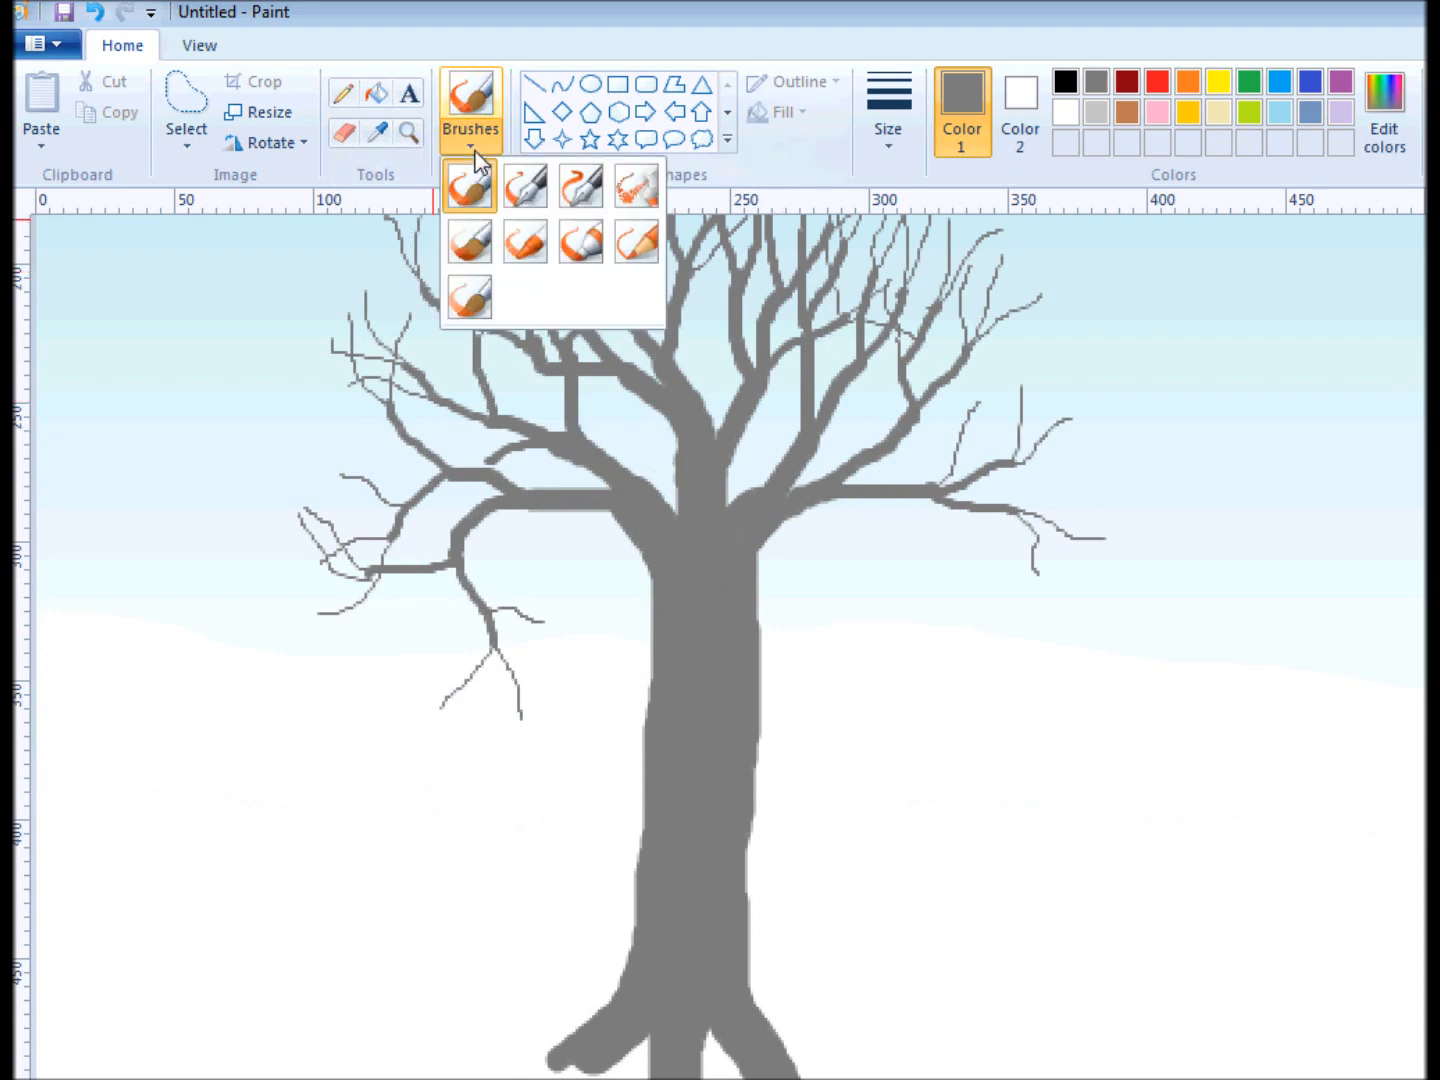
click(471, 294)
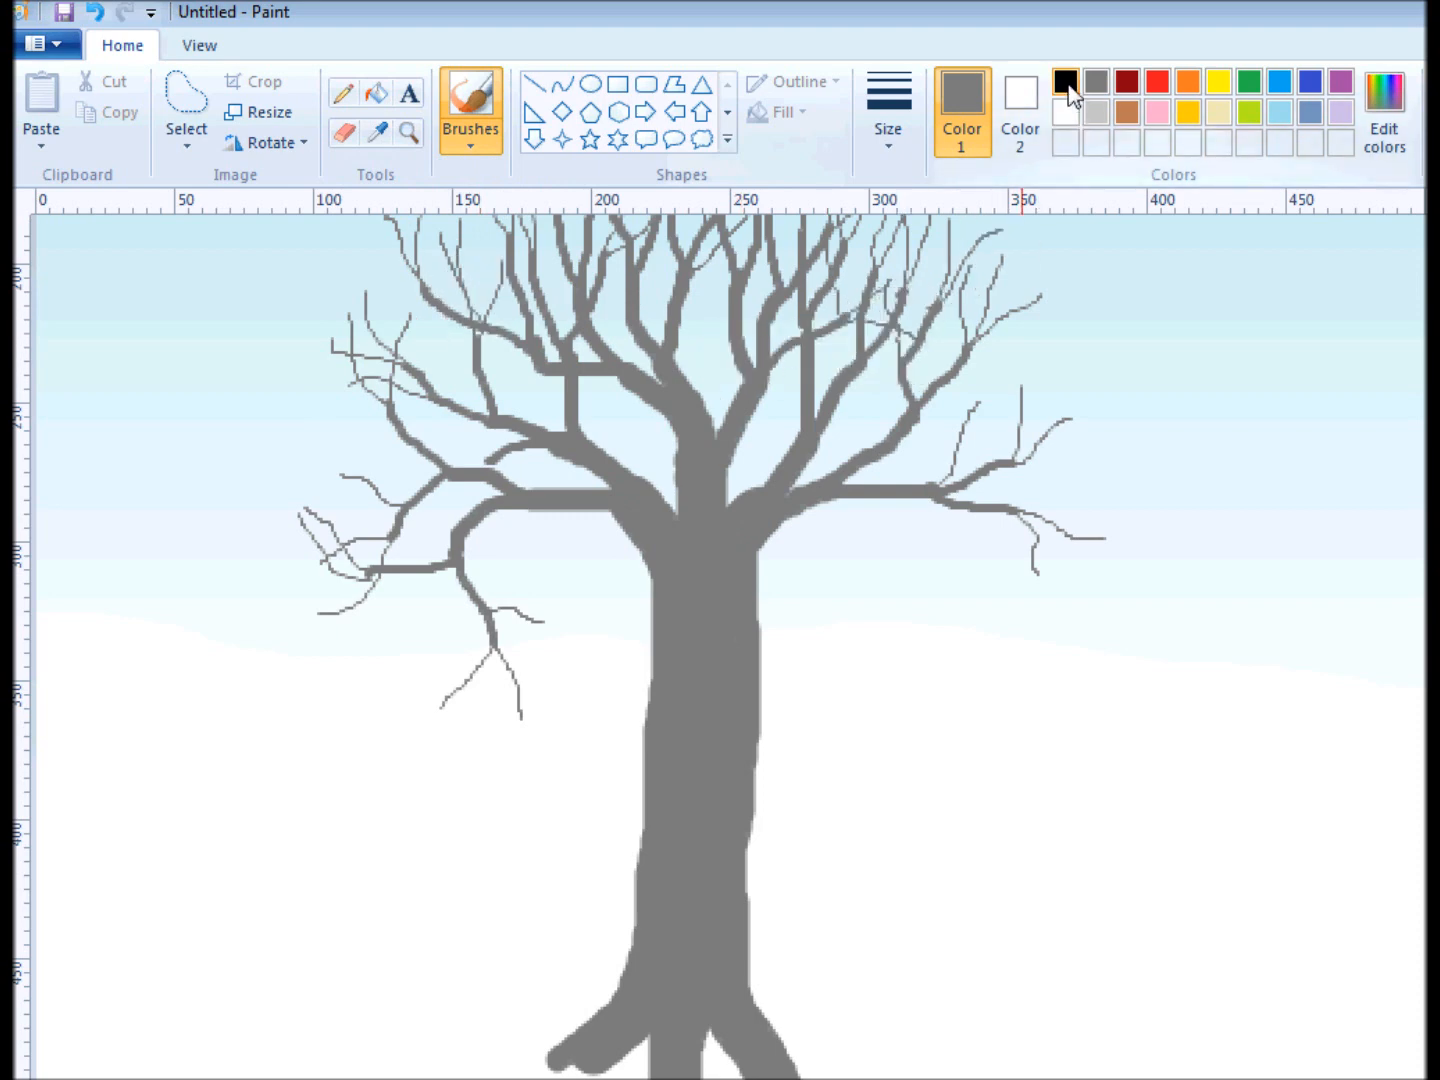
click(1068, 86)
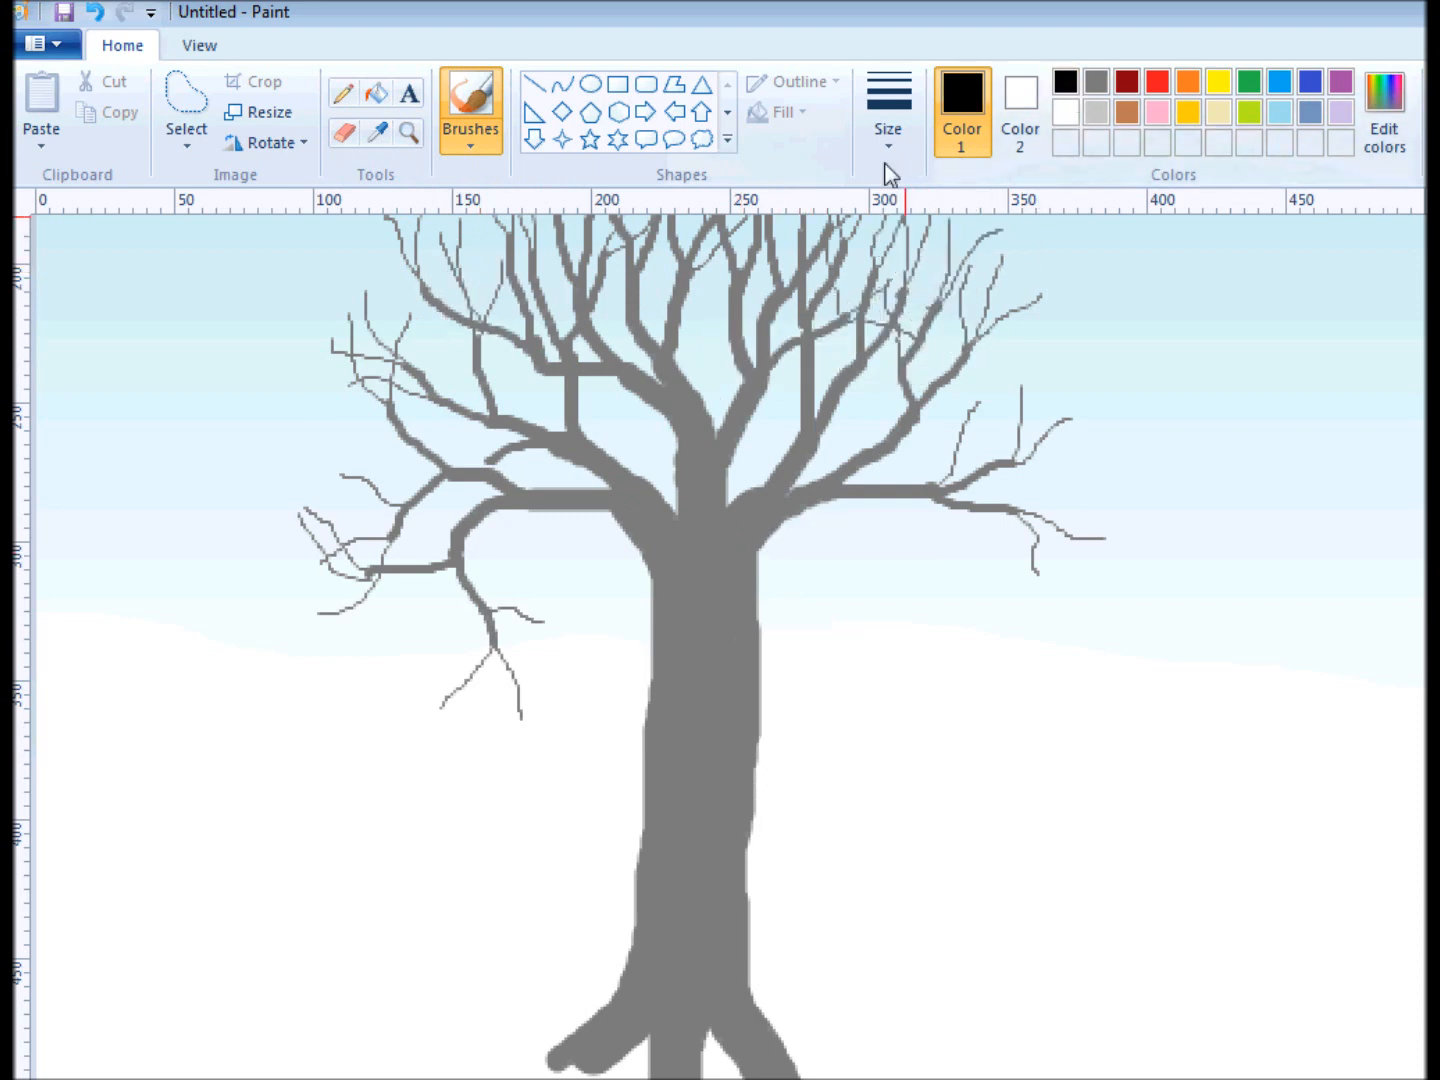
click(885, 160)
click(910, 357)
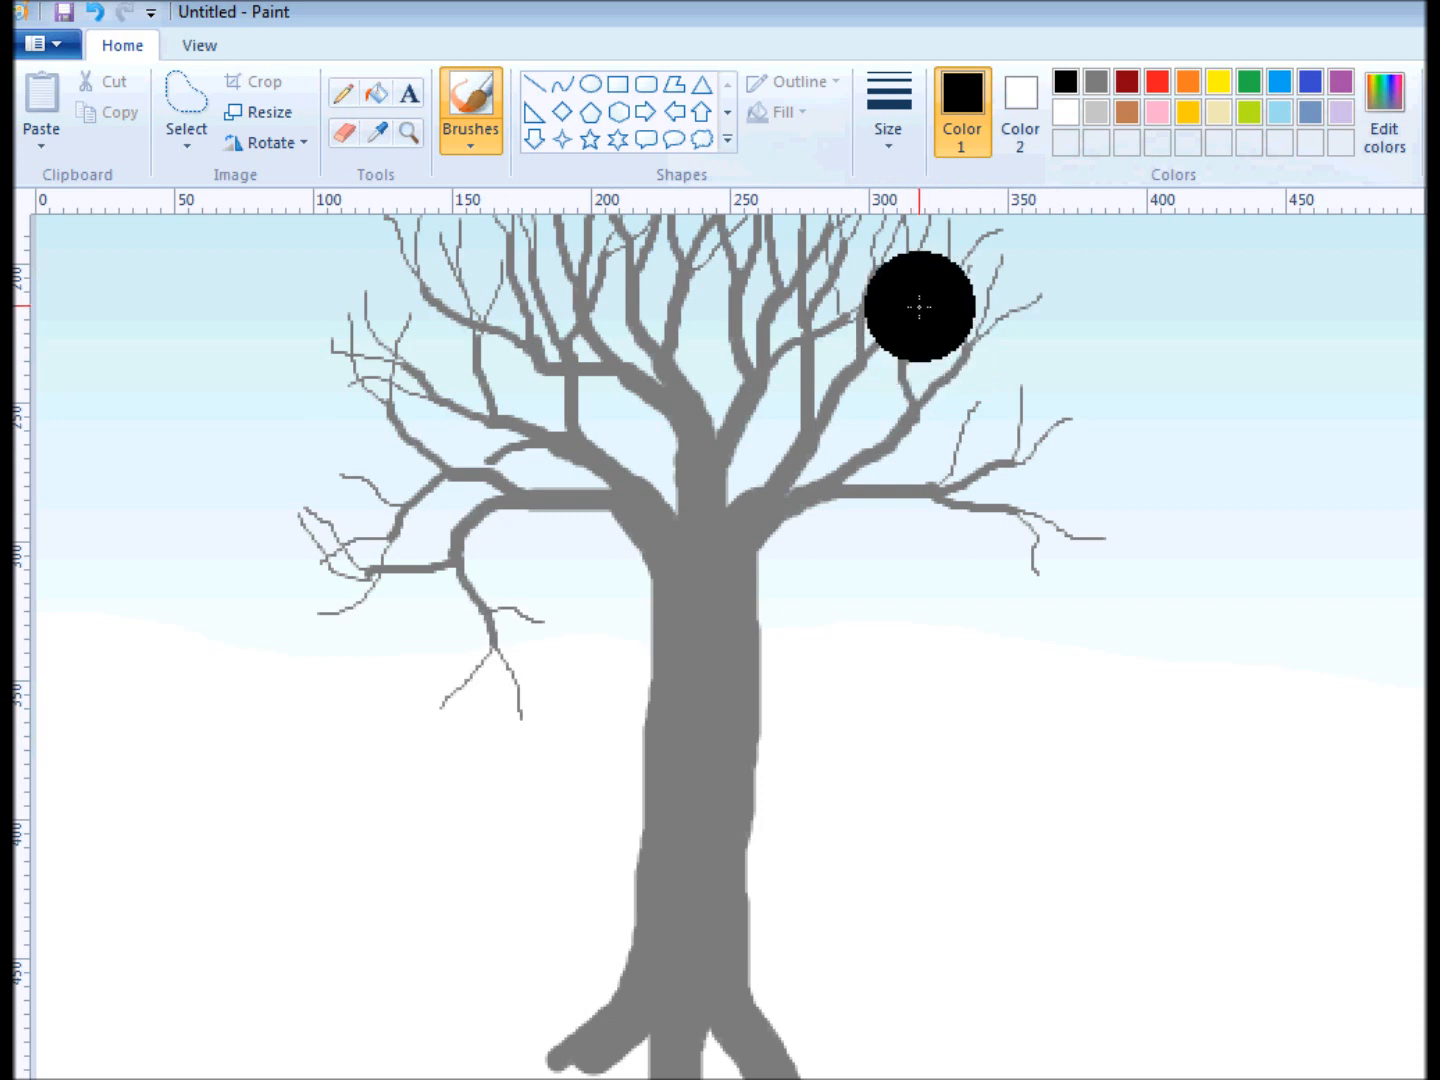
click(893, 145)
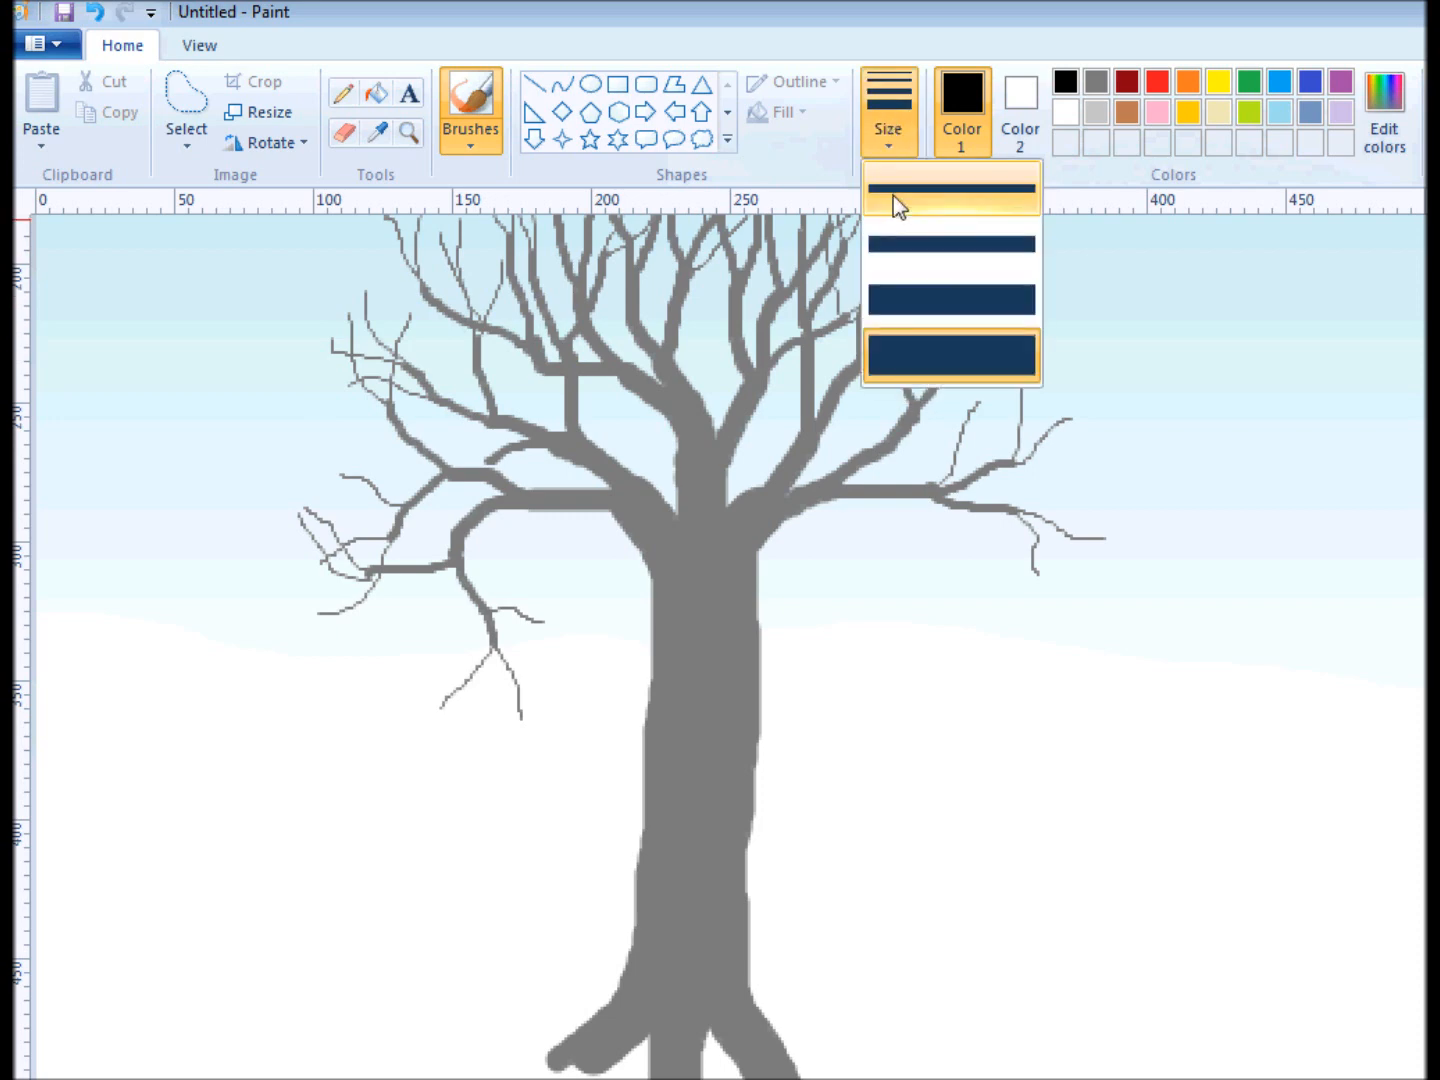
click(895, 300)
click(890, 135)
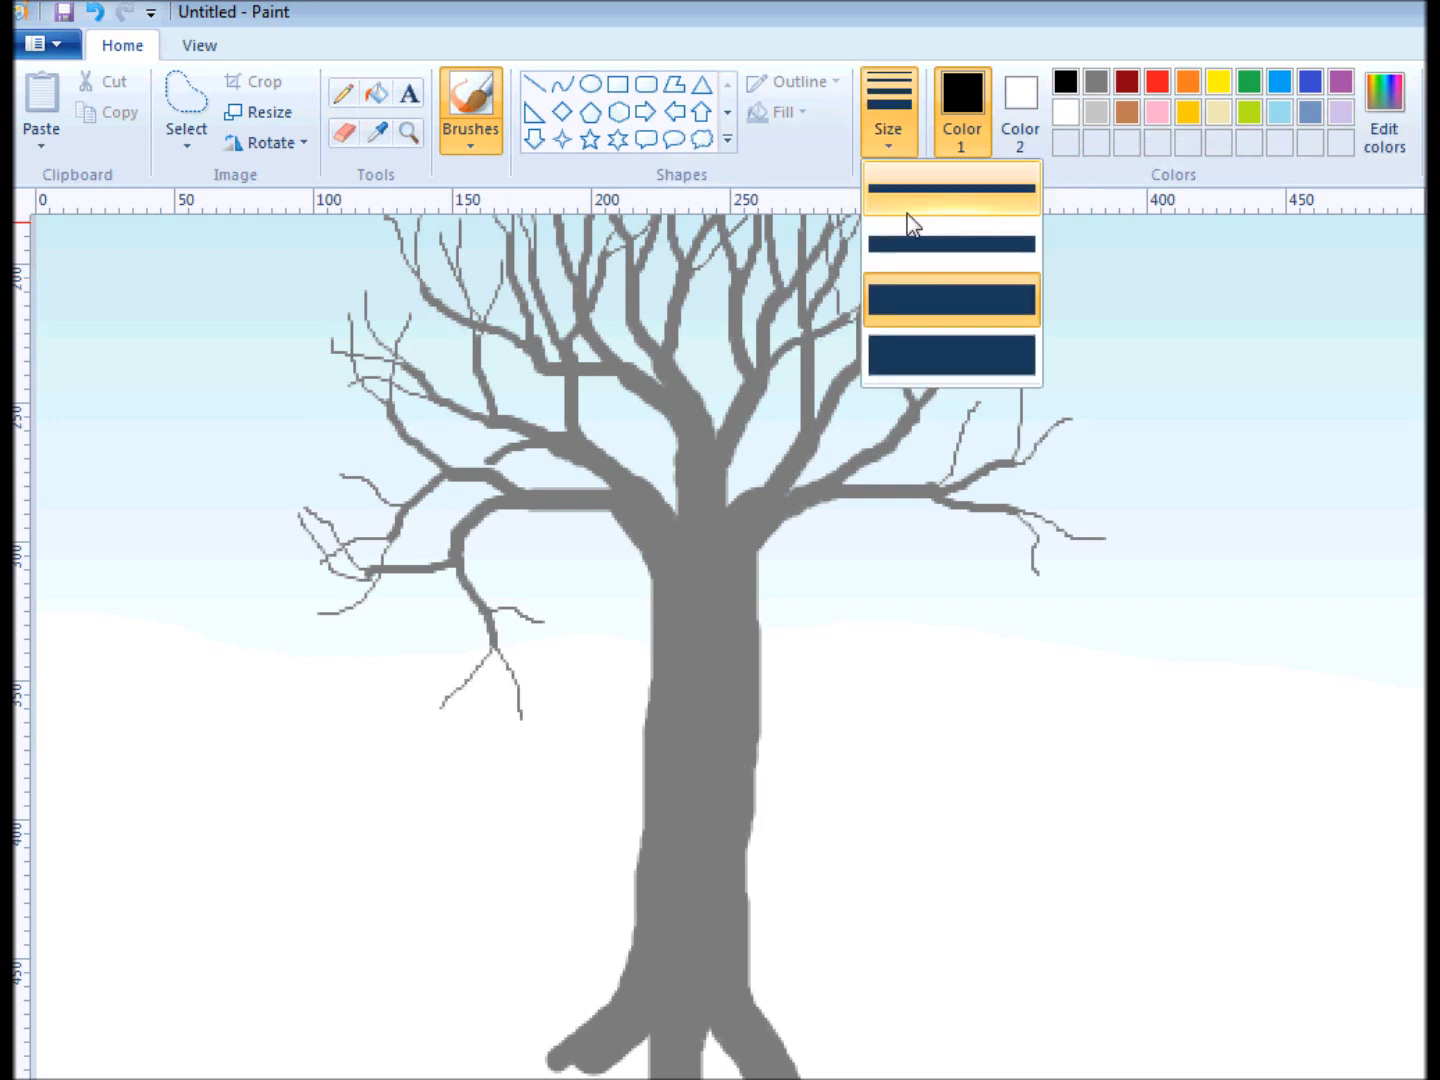
click(935, 257)
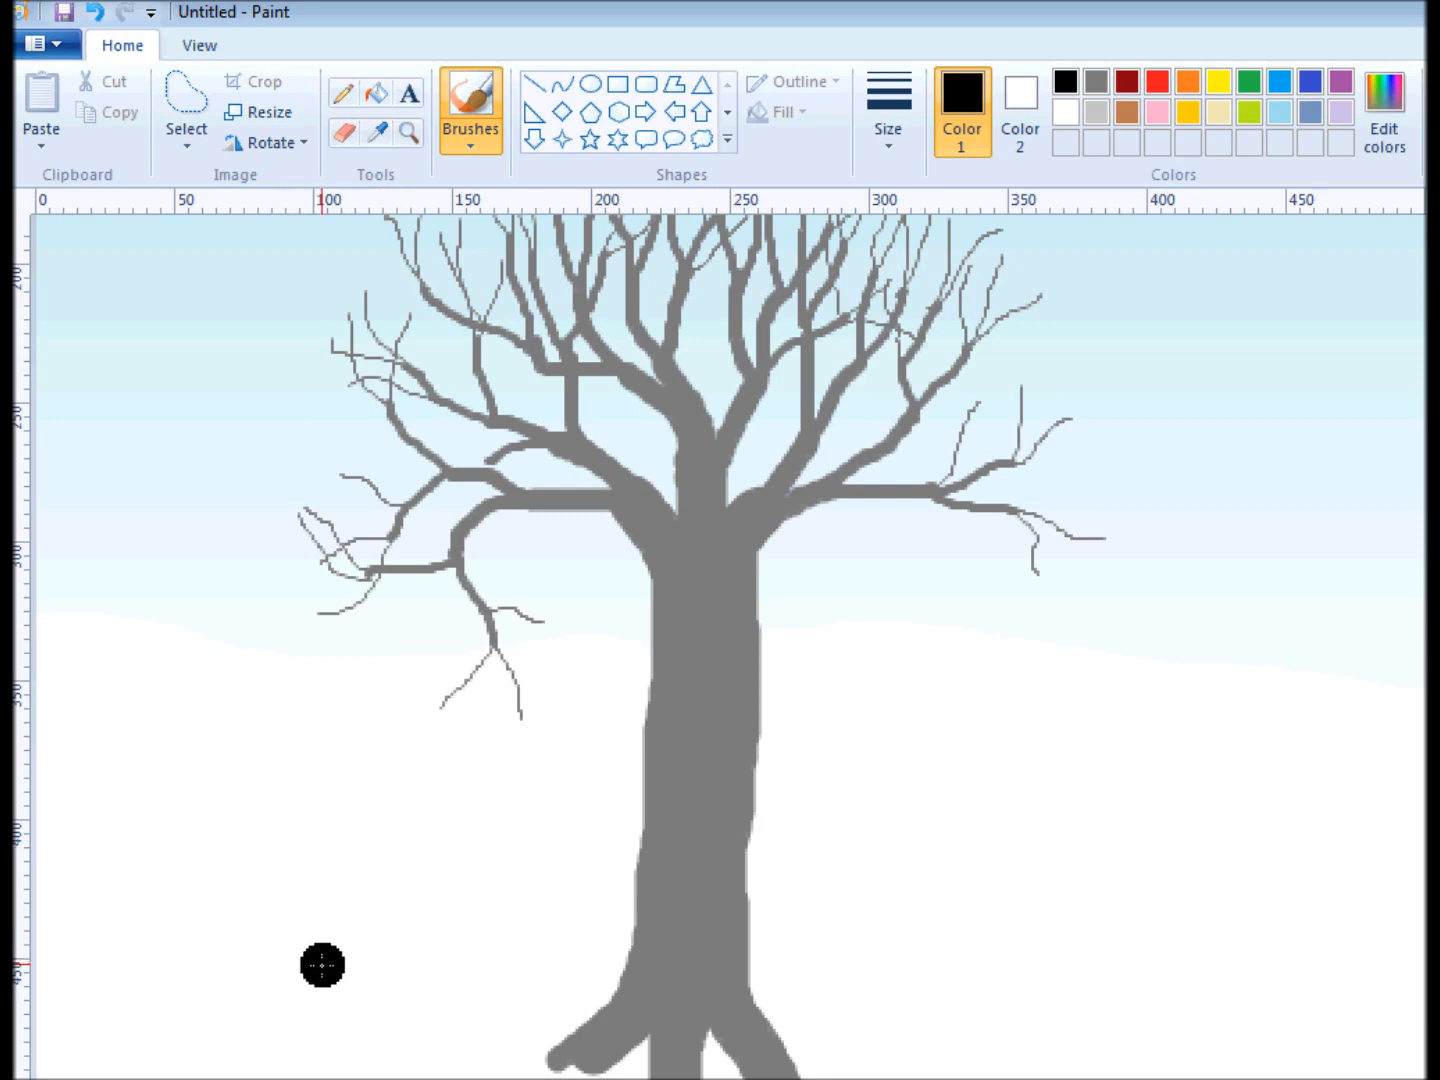
drag(322, 962, 325, 793)
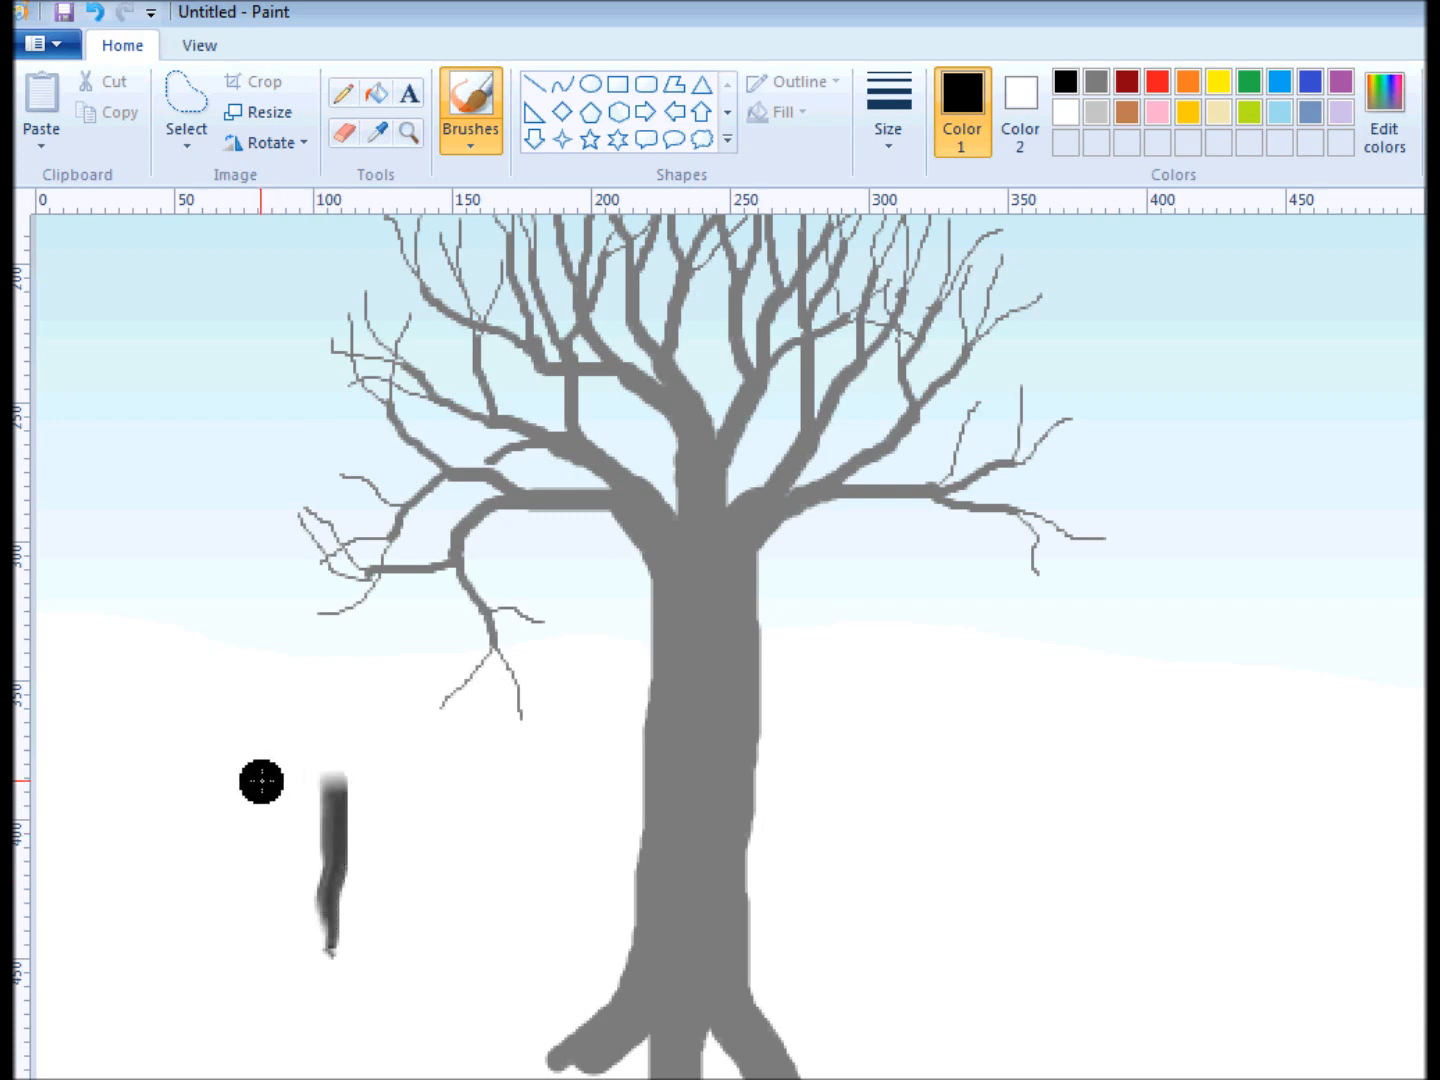
mouse_move(261, 787)
mouse_down()
mouse_move(247, 929)
mouse_move(258, 962)
mouse_up()
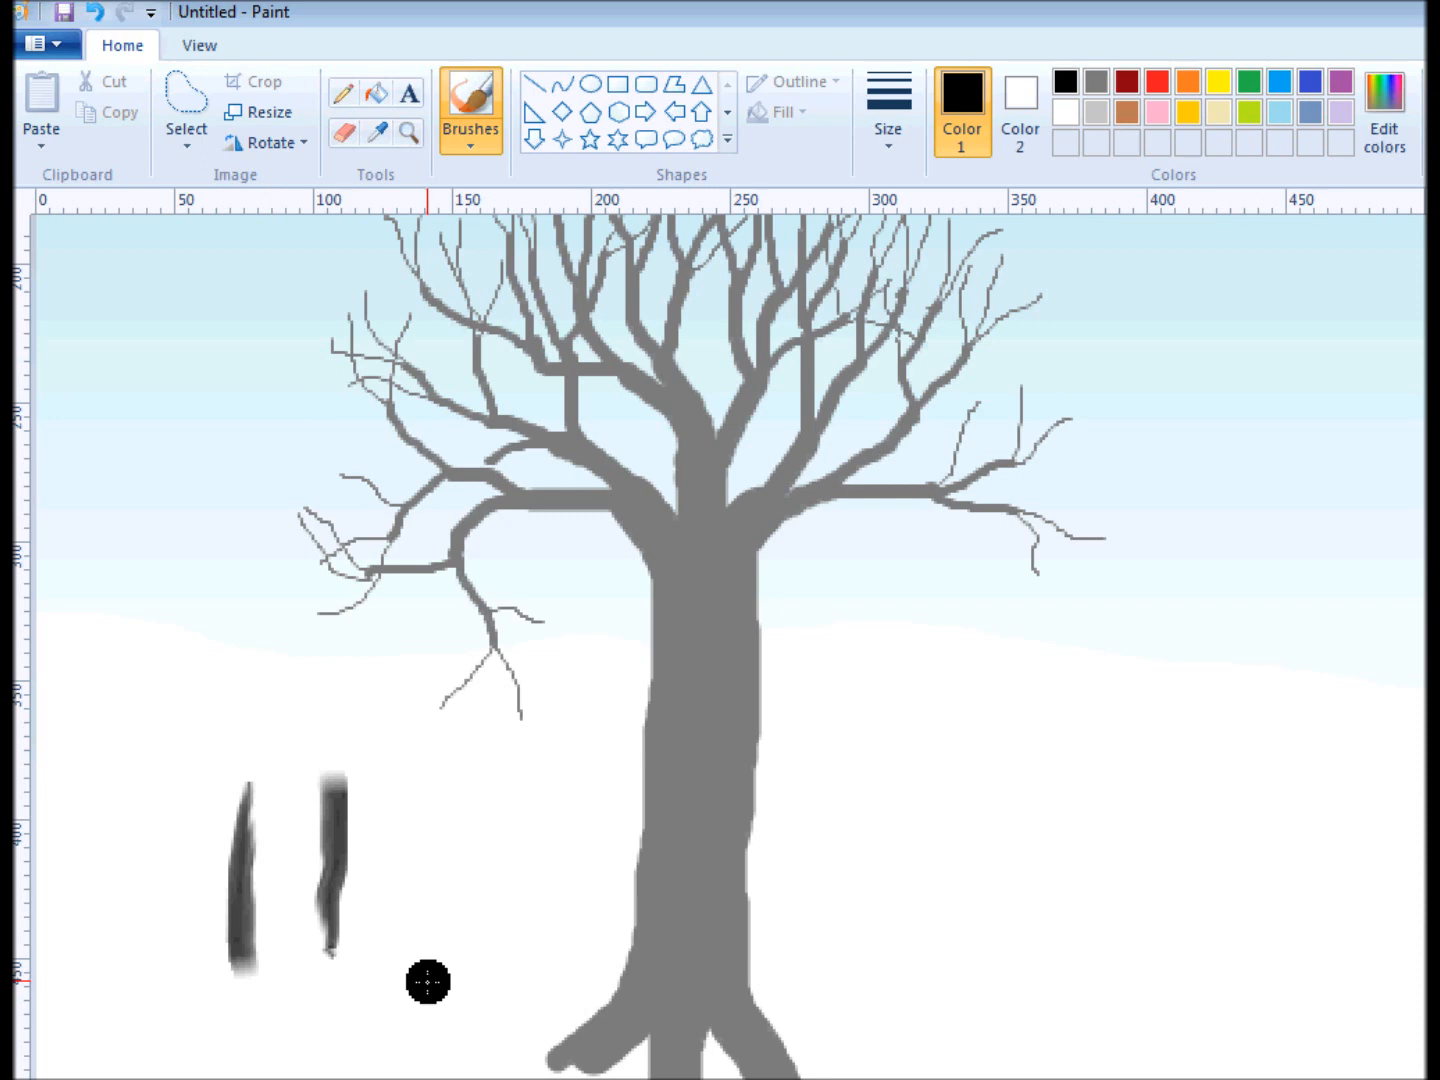
key(ctrl+z)
key(ctrl+z)
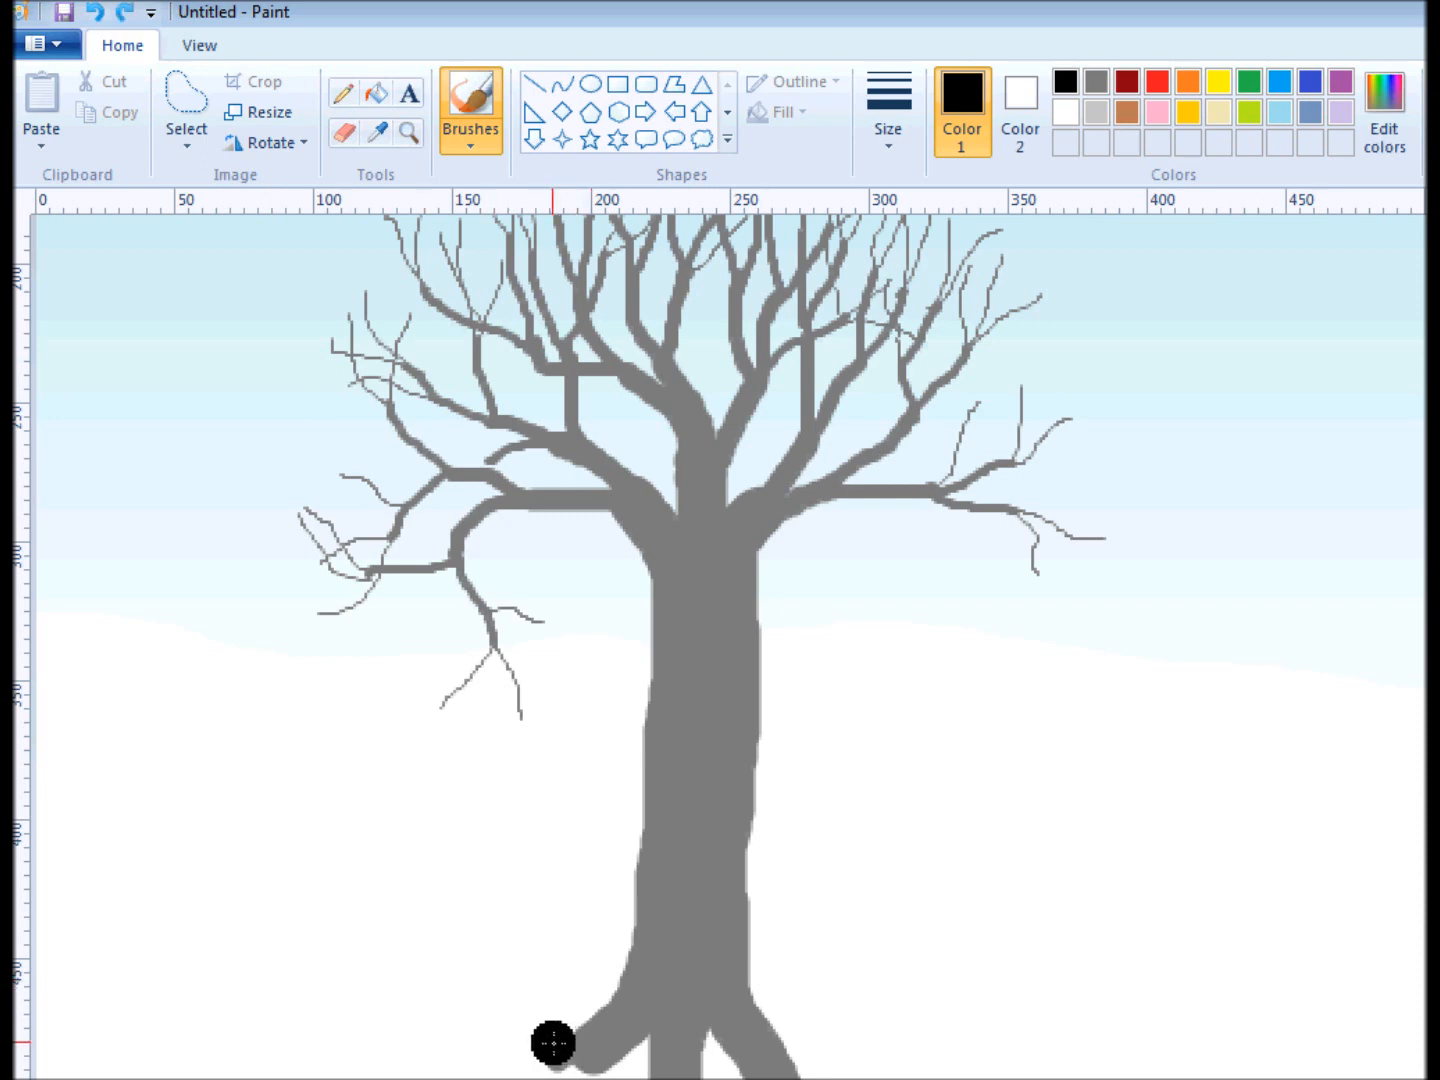
mouse_move(553, 1043)
mouse_down()
mouse_move(622, 972)
mouse_move(640, 826)
mouse_up()
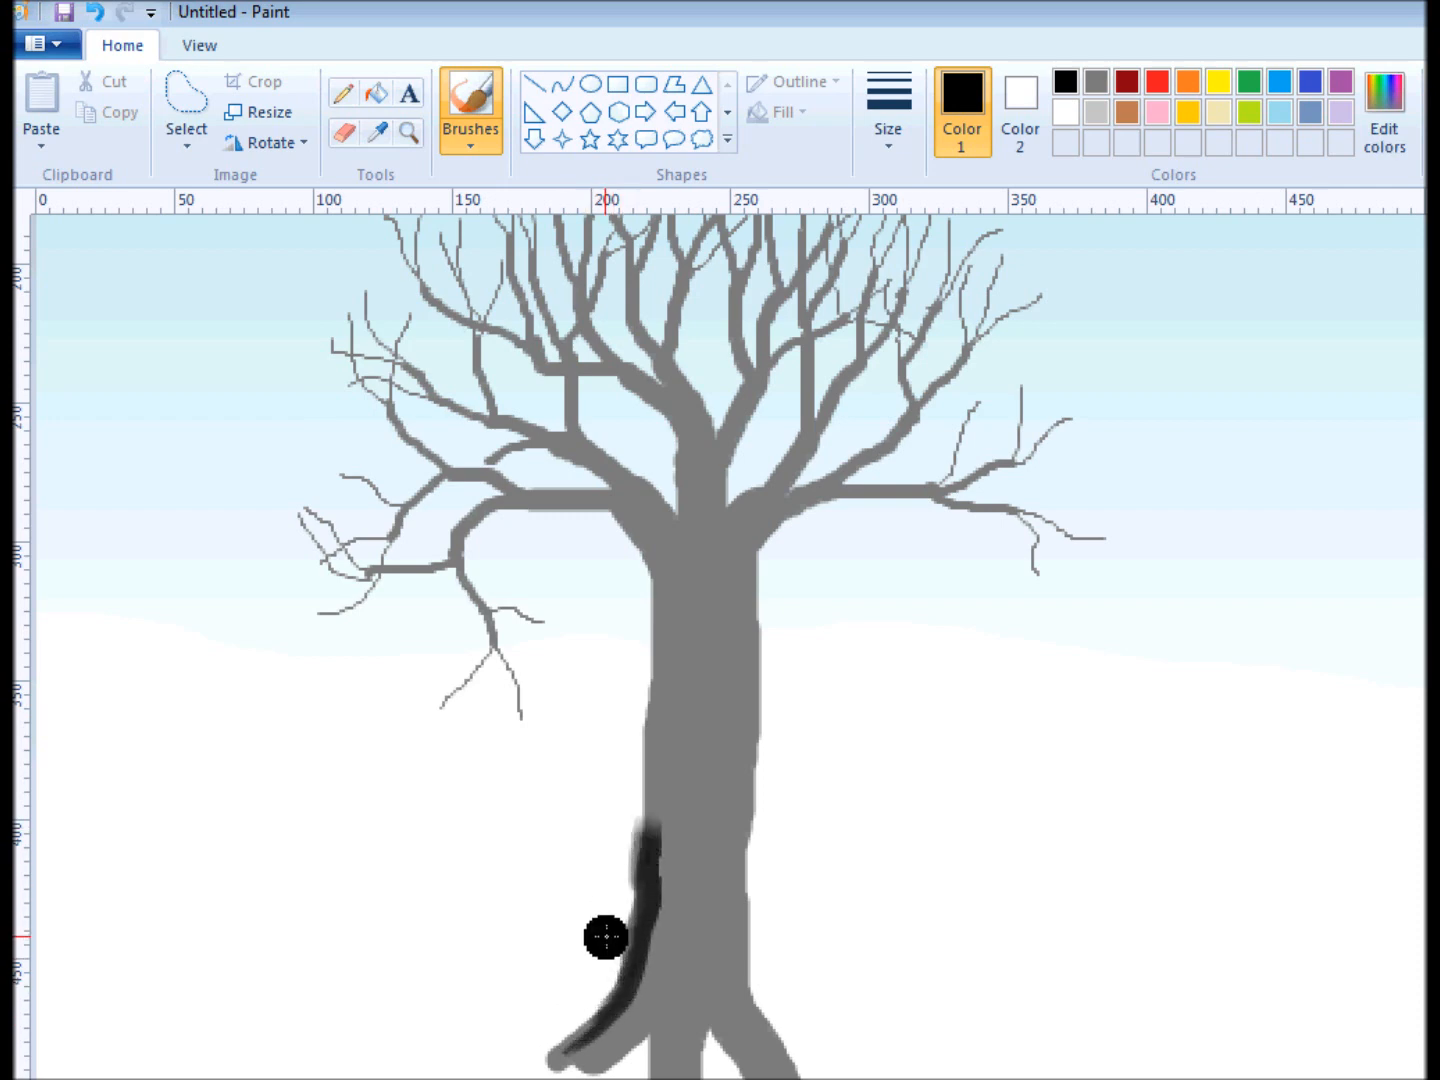
key(ctrl+z)
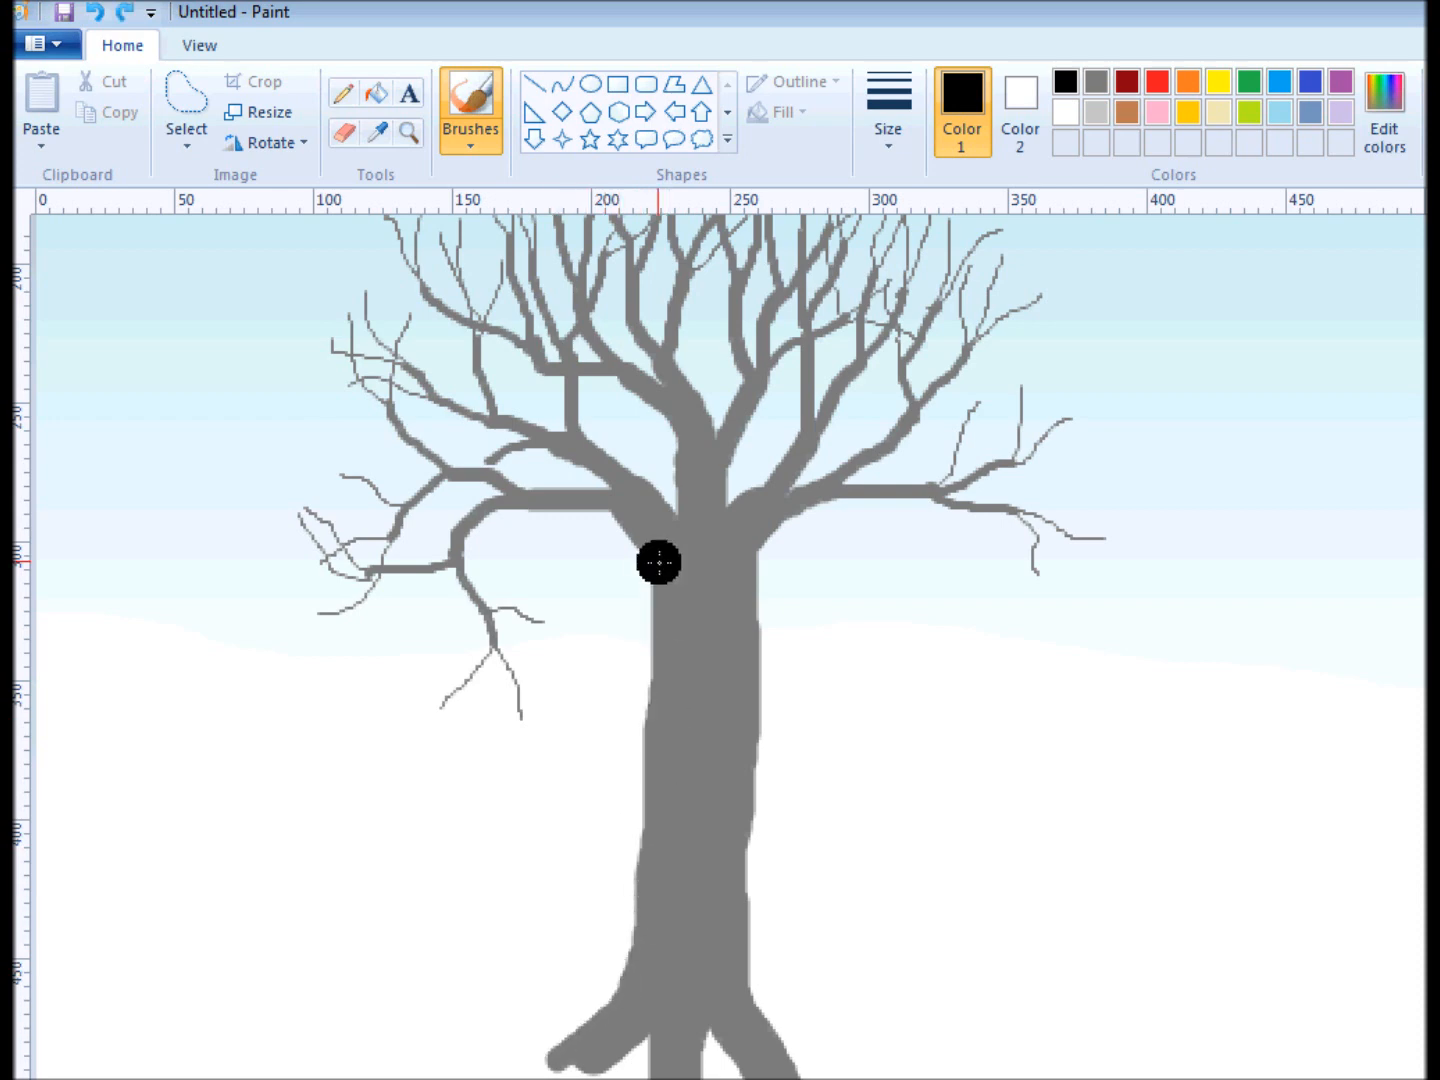
Shade the left sides of the trunk and roots in black, up to the base of the middle branch.
mouse_move(631, 501)
mouse_down()
mouse_move(678, 592)
mouse_move(653, 918)
mouse_move(663, 937)
mouse_move(678, 925)
mouse_move(656, 928)
mouse_move(640, 1004)
mouse_move(662, 898)
mouse_move(642, 999)
mouse_move(589, 1052)
mouse_move(566, 1064)
mouse_move(543, 1035)
mouse_move(607, 995)
mouse_move(633, 955)
mouse_move(643, 1054)
mouse_move(663, 1078)
mouse_up()
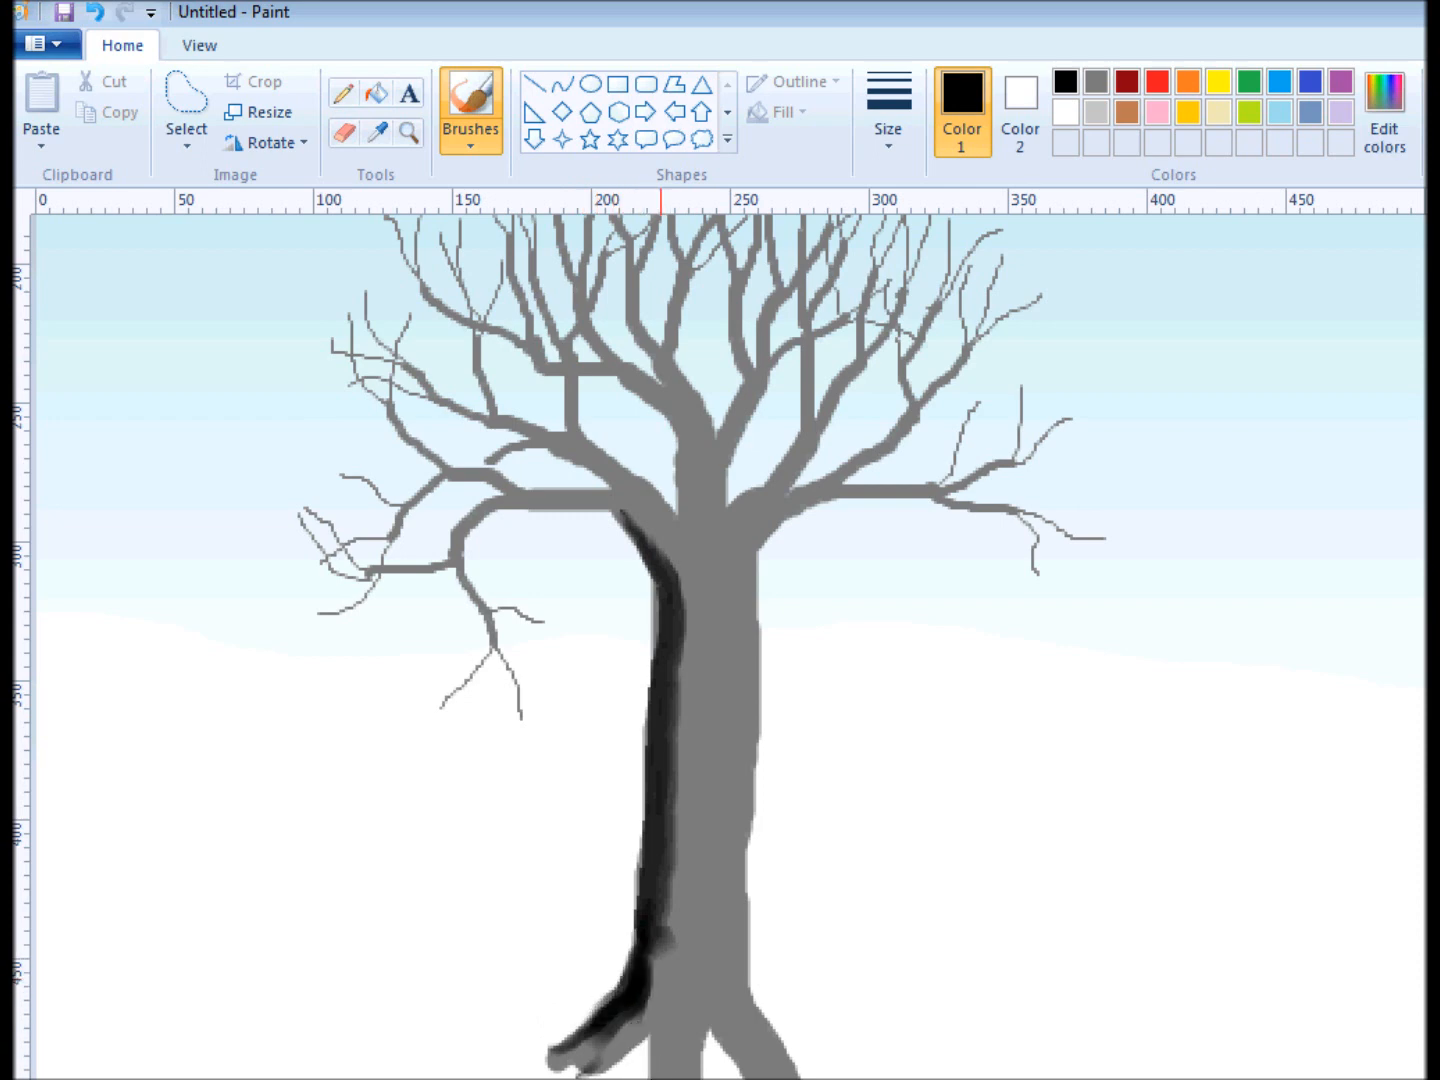
drag(649, 1079, 660, 975)
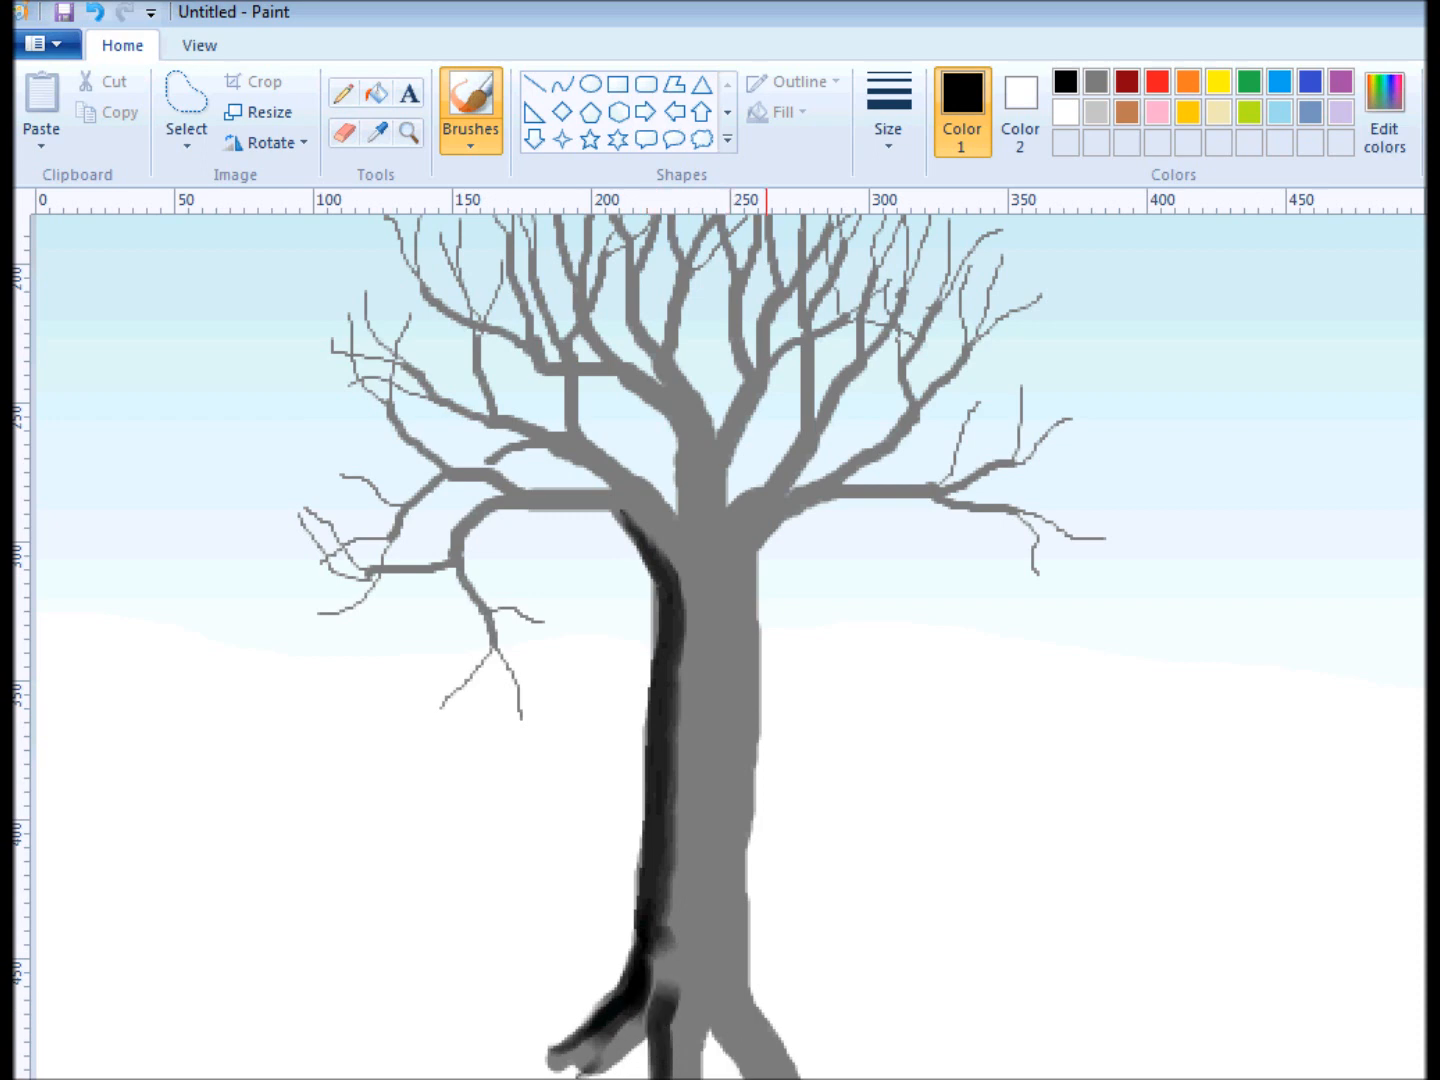
drag(733, 1070, 701, 990)
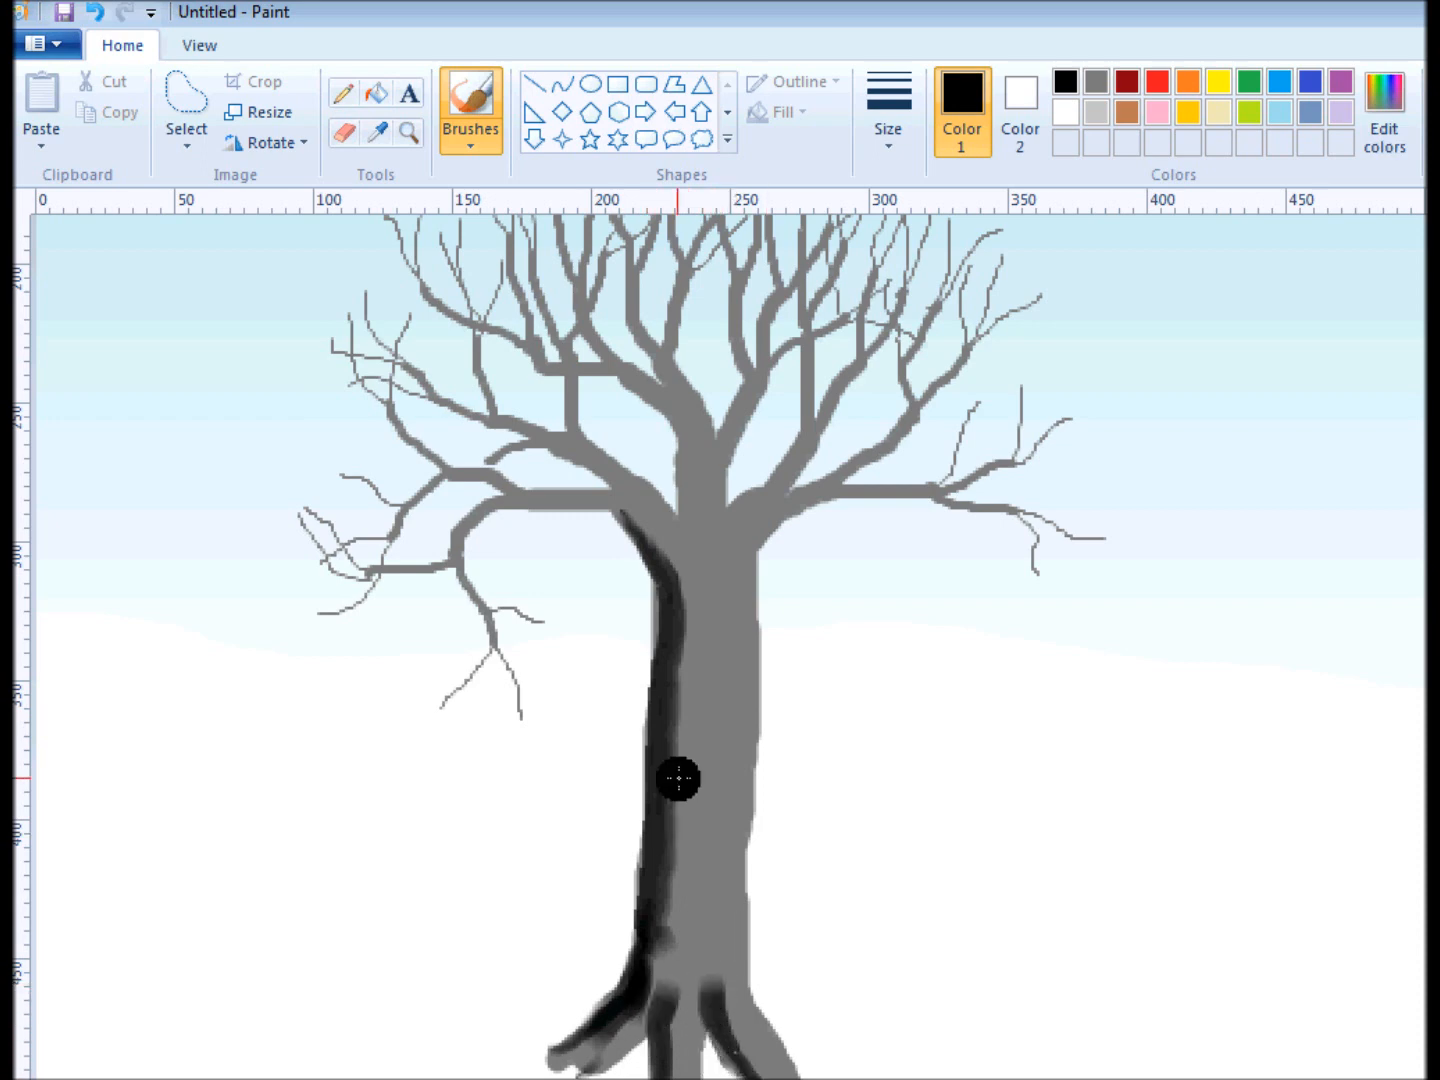
drag(664, 515, 672, 472)
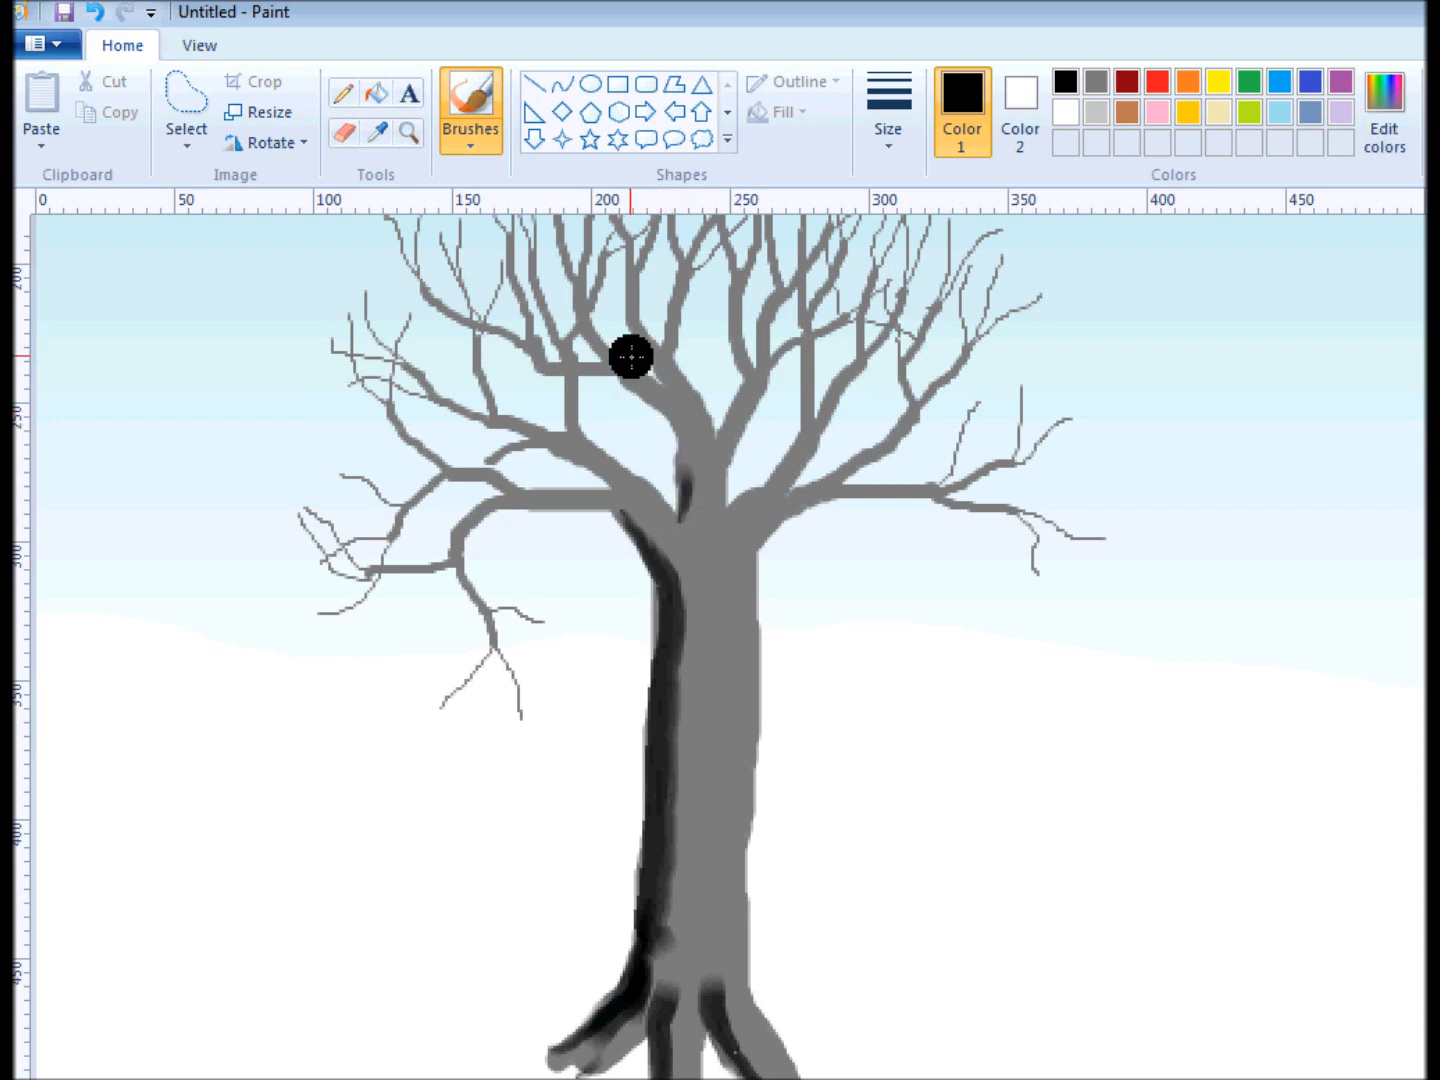
With the thinnest preset brush size, shade the left and lower edges of the middle branch and its upper forks in black.
mouse_move(625, 357)
mouse_down()
mouse_move(685, 407)
mouse_move(691, 472)
mouse_up()
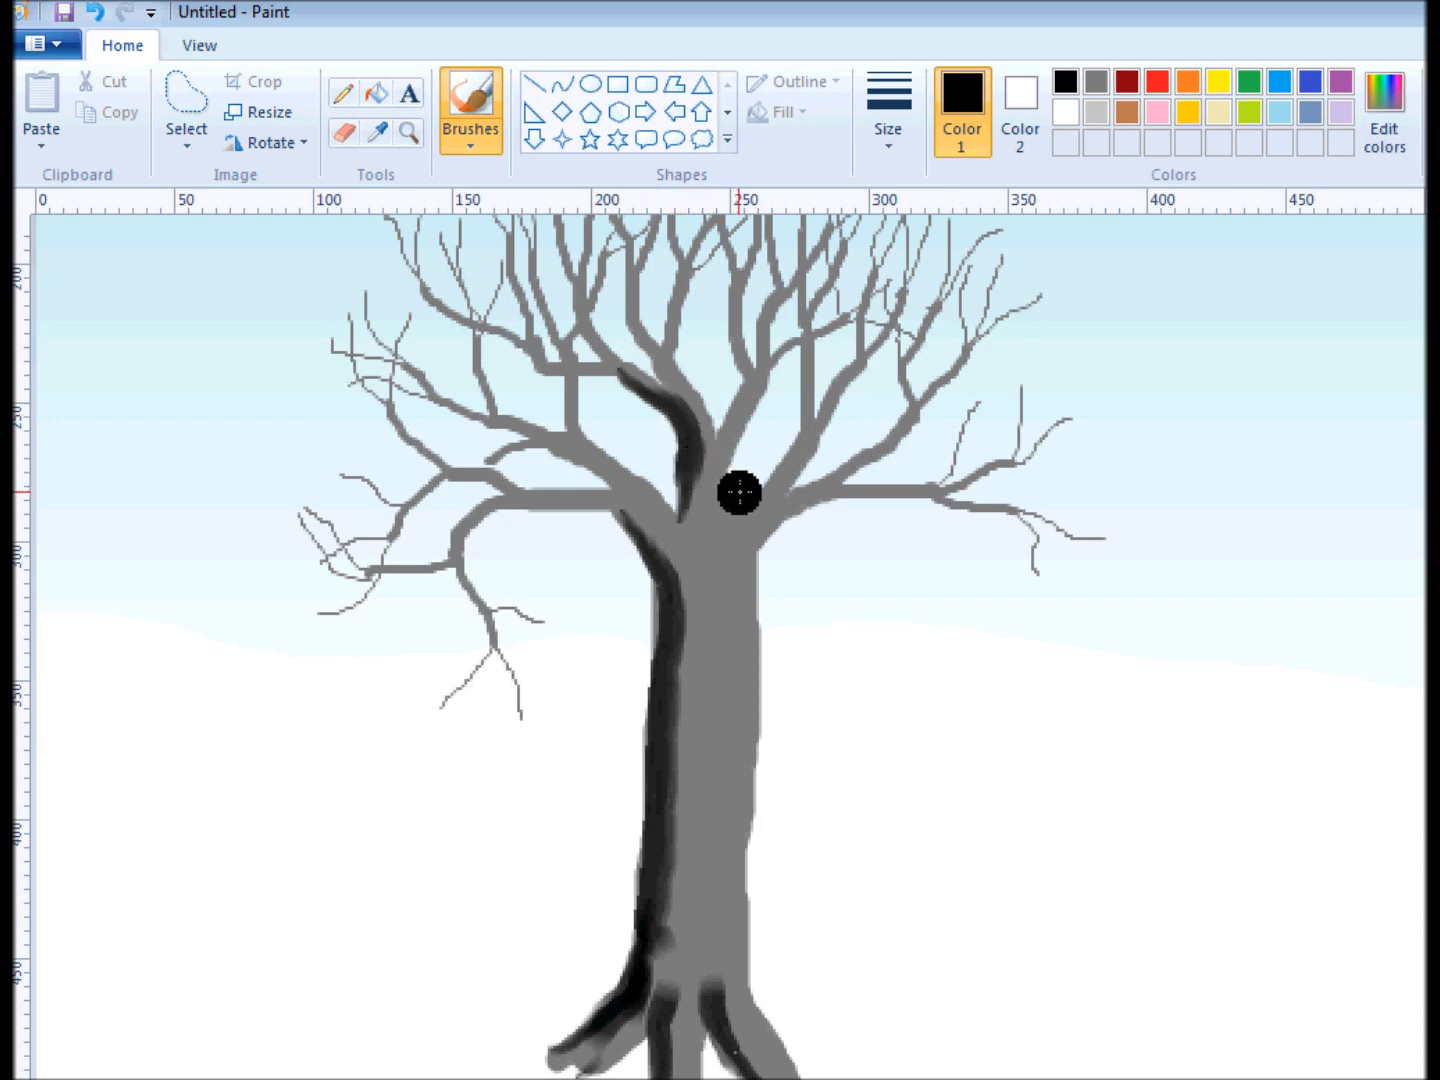
key(ctrl+z)
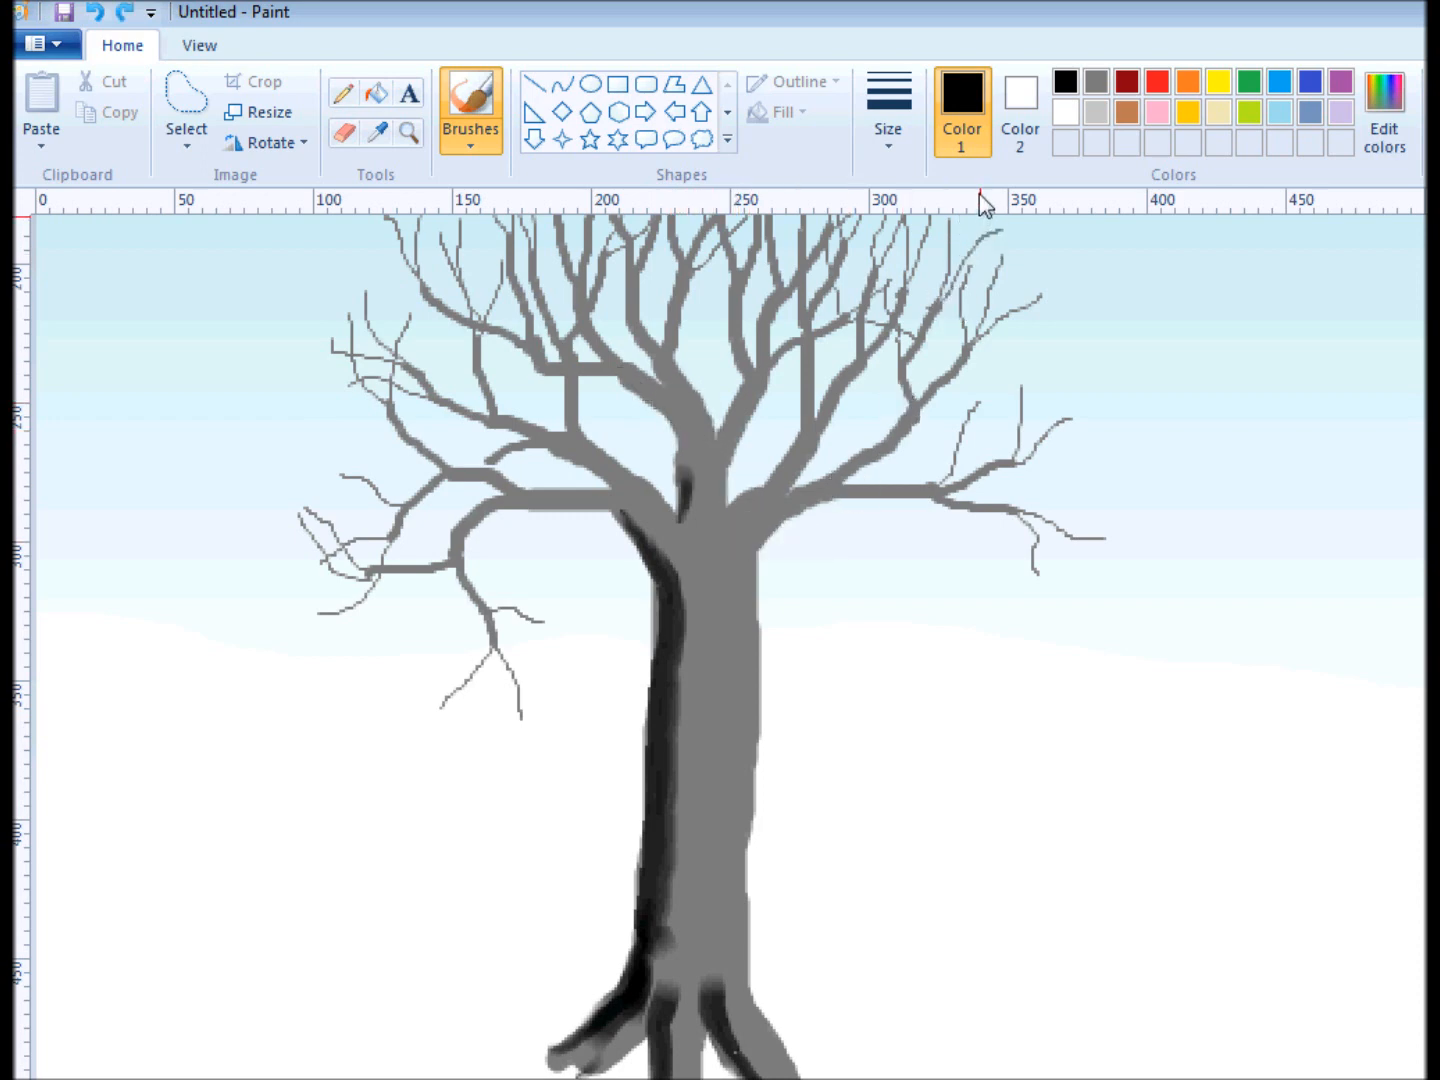
click(894, 113)
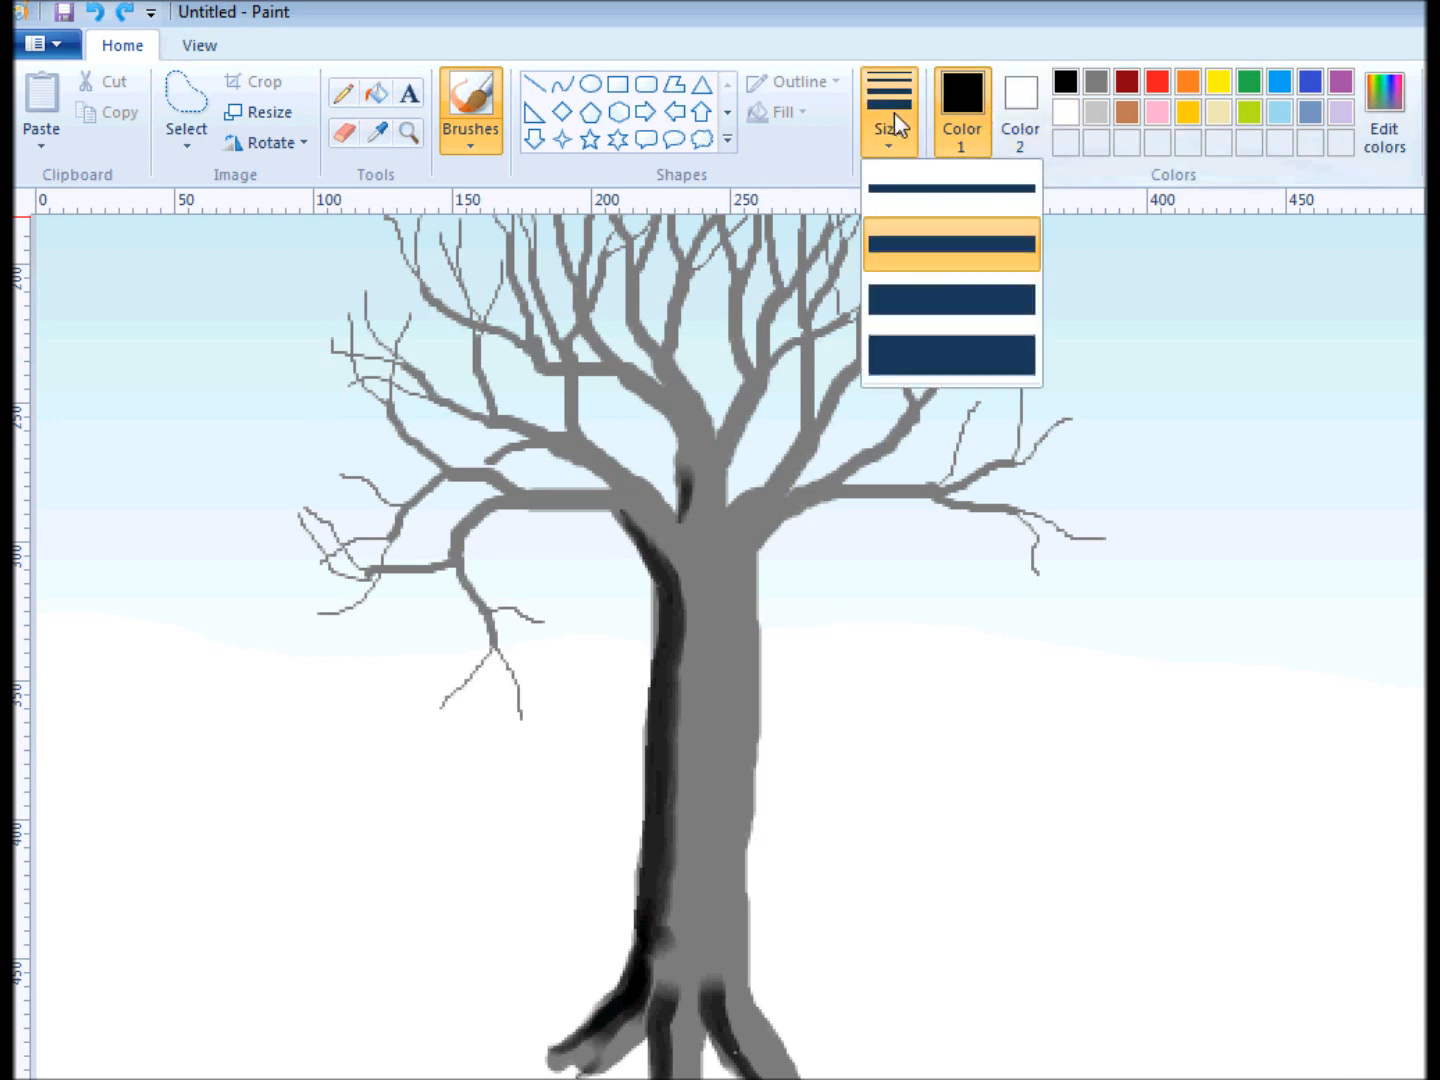
click(922, 202)
mouse_move(625, 362)
mouse_down()
mouse_move(591, 325)
mouse_move(677, 422)
mouse_move(687, 492)
mouse_up()
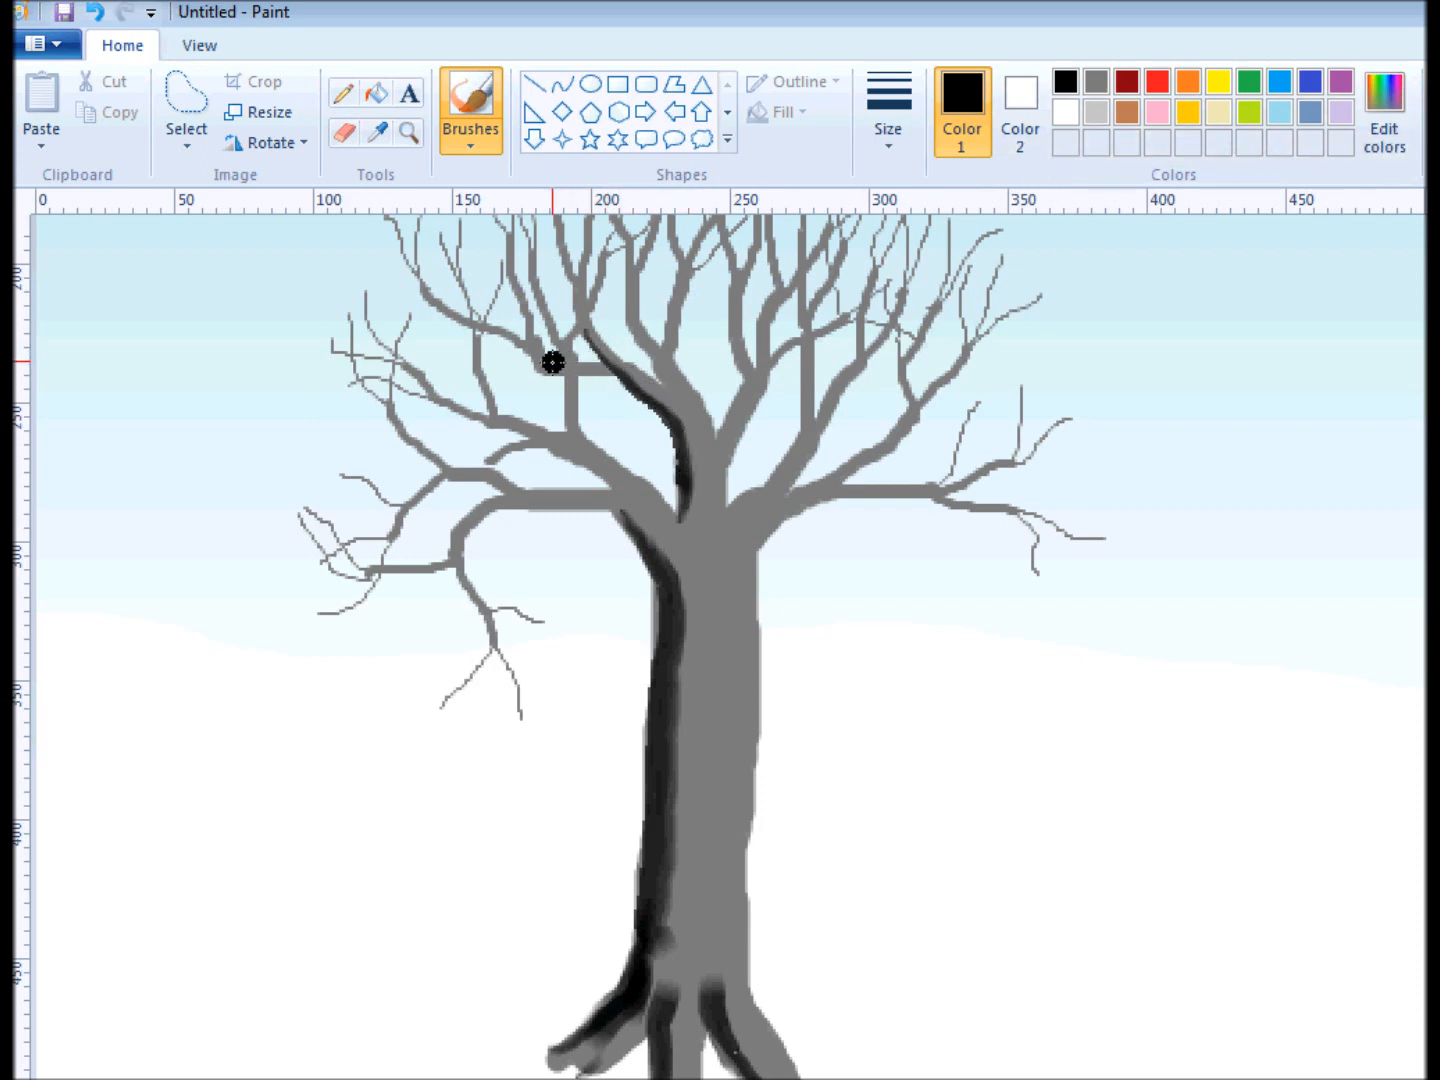
mouse_move(550, 365)
mouse_down()
mouse_move(656, 379)
mouse_move(635, 306)
mouse_move(667, 376)
mouse_up()
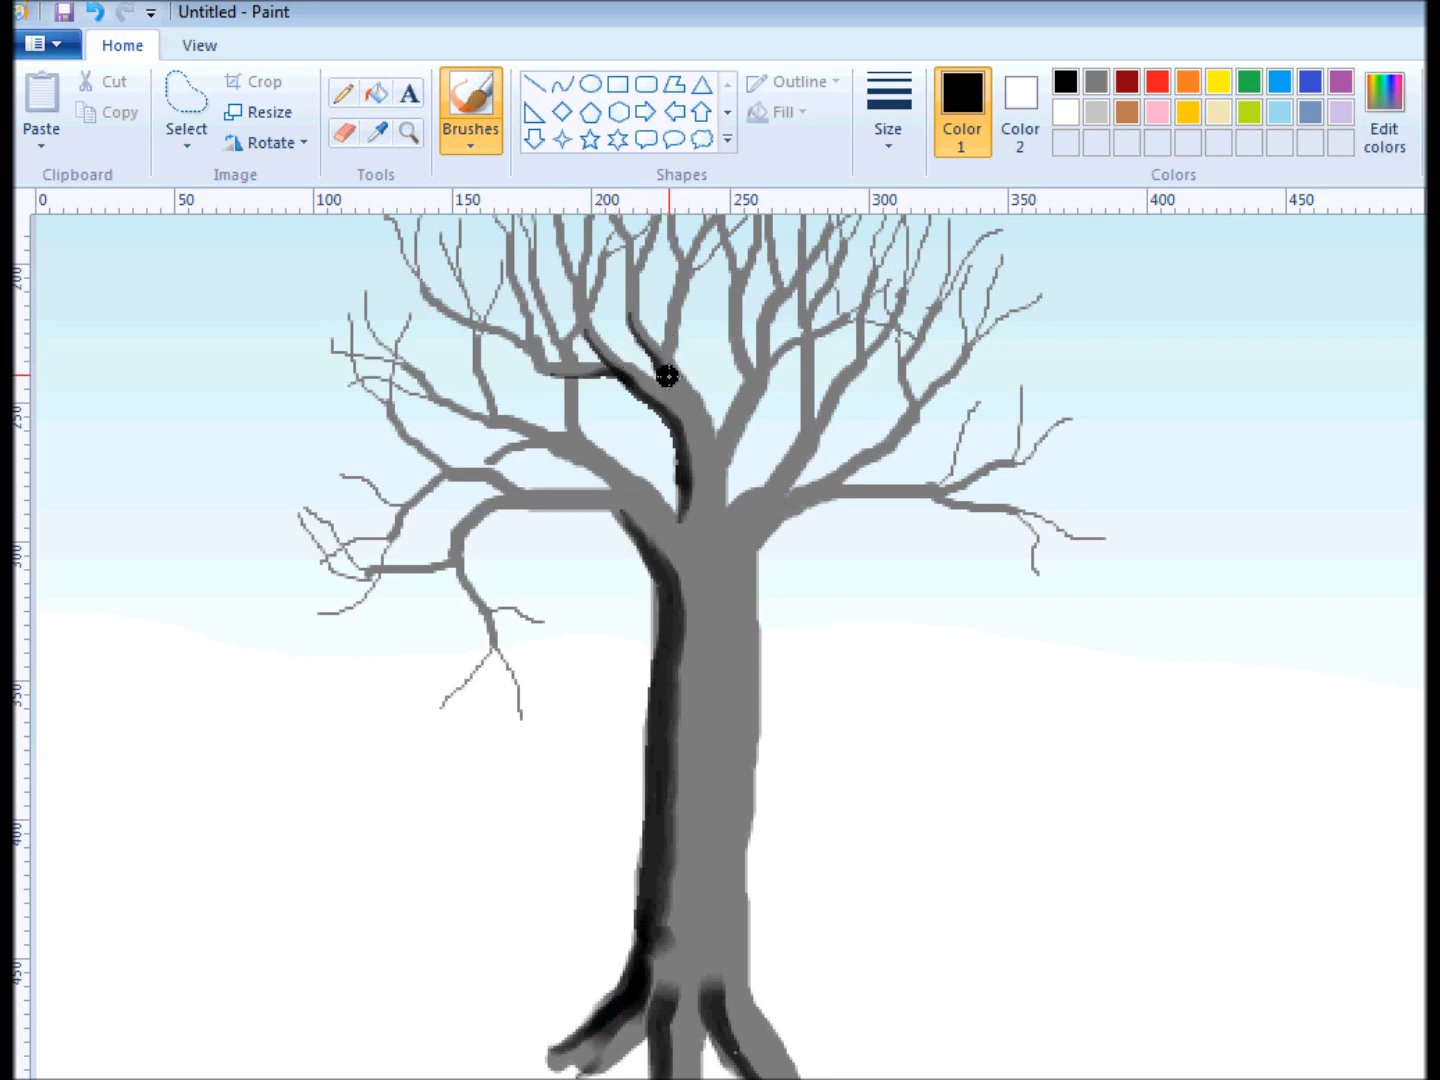
drag(680, 303, 669, 341)
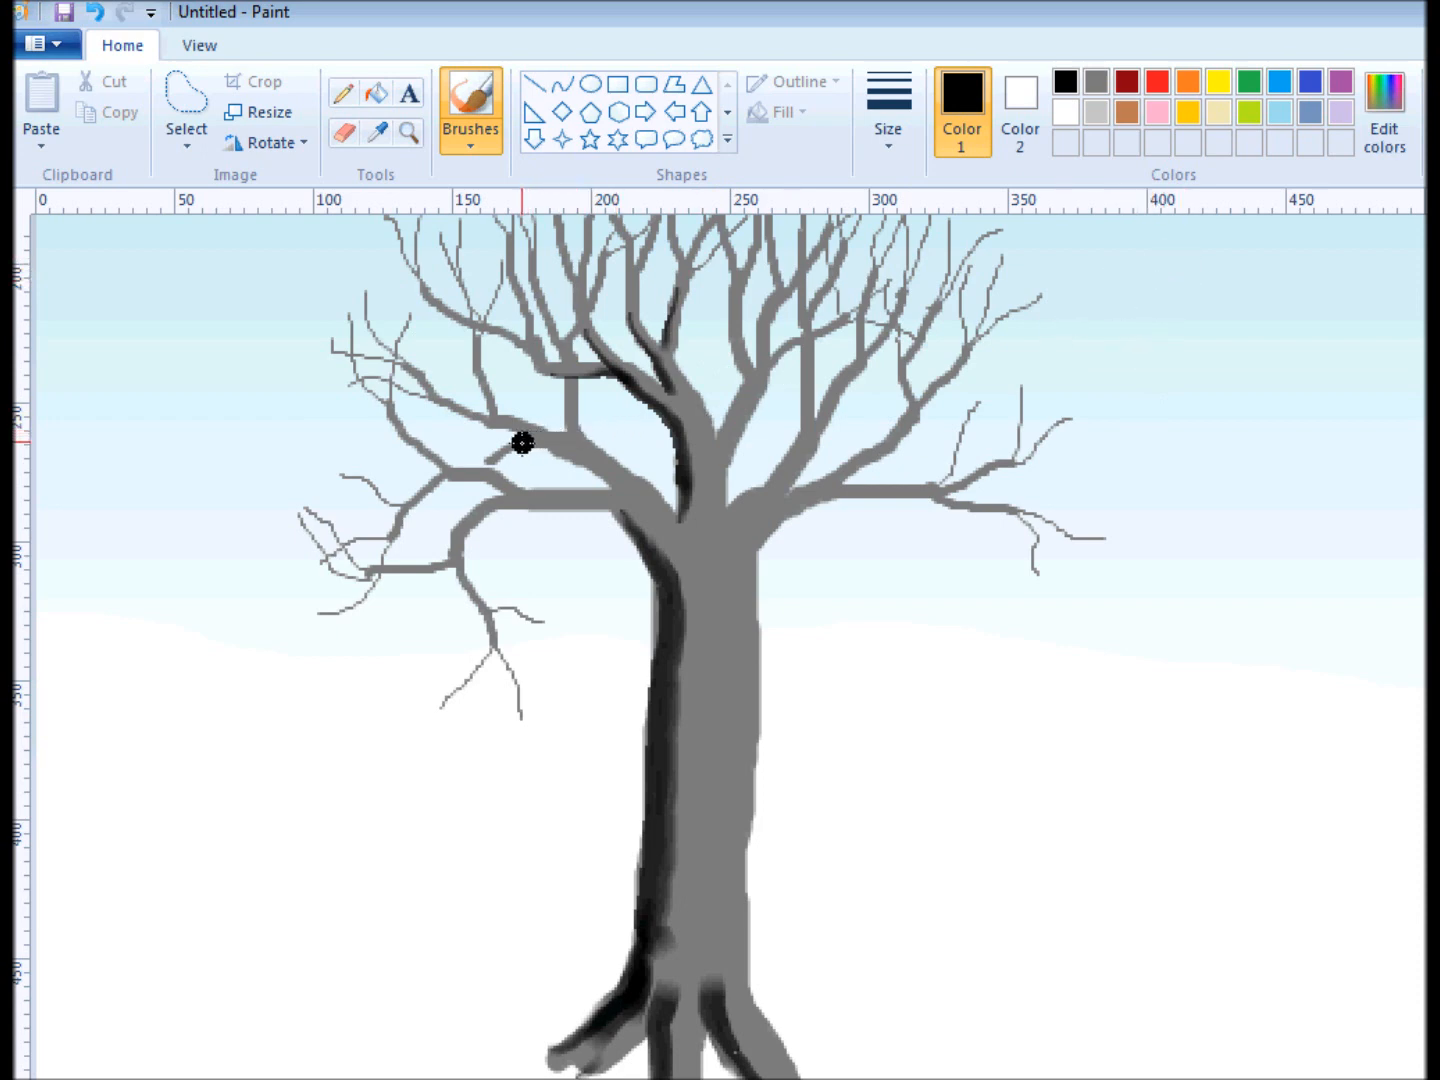
Shade the undersides of the lower left branches and the small vertical branch above them in black.
drag(531, 440, 606, 476)
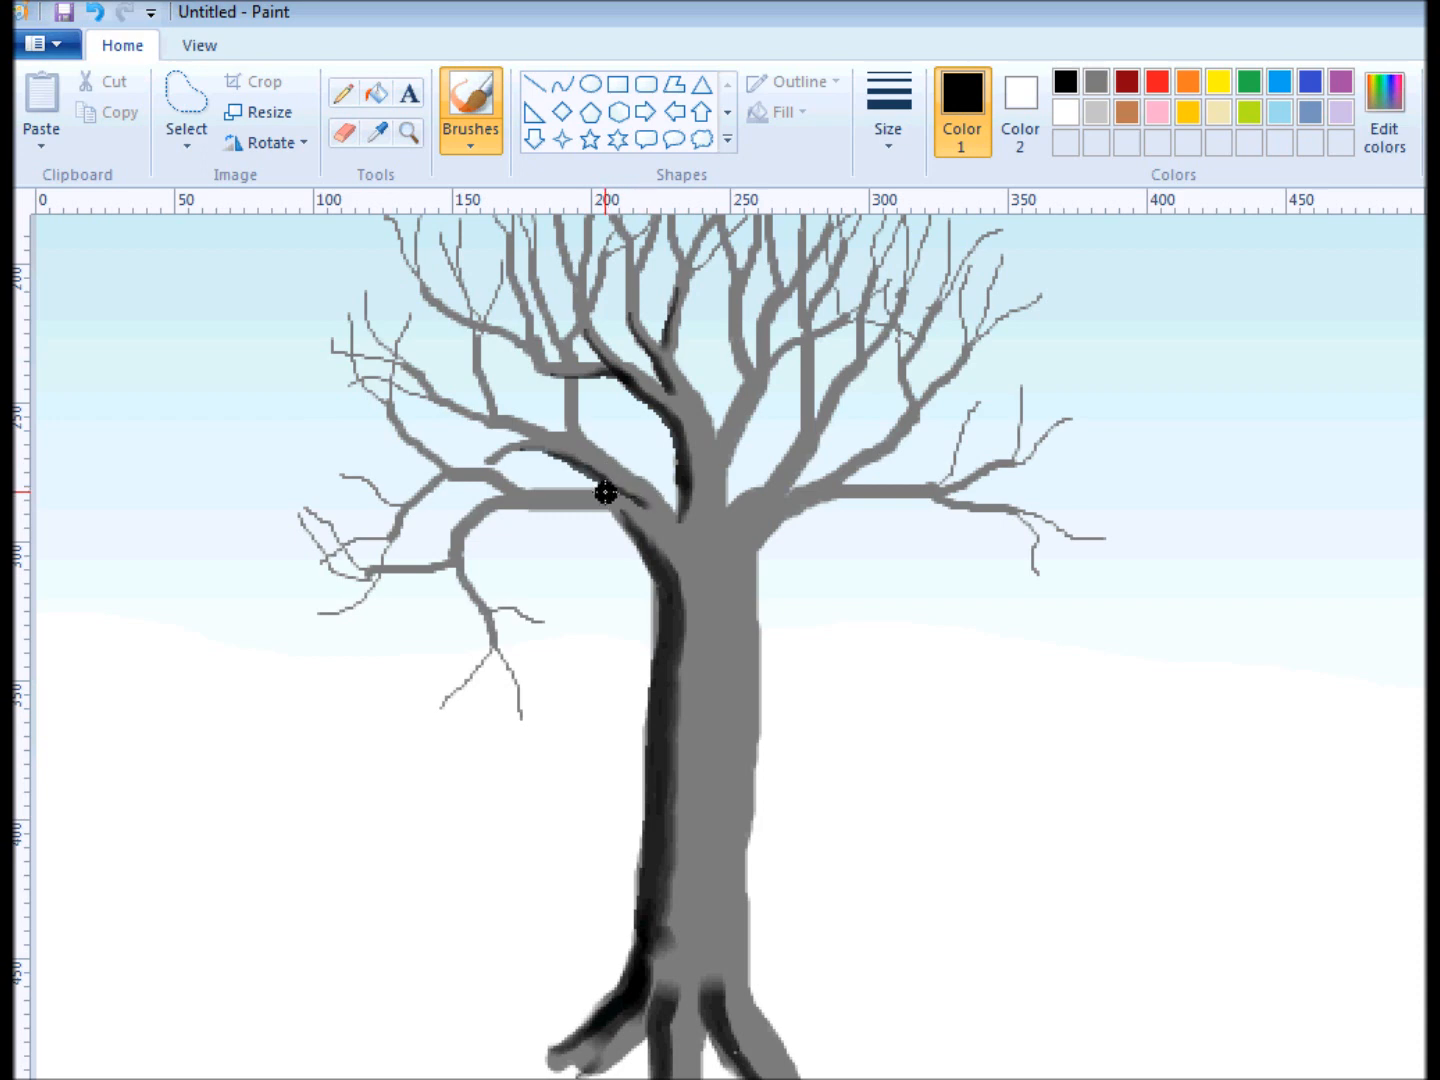
drag(497, 500, 620, 507)
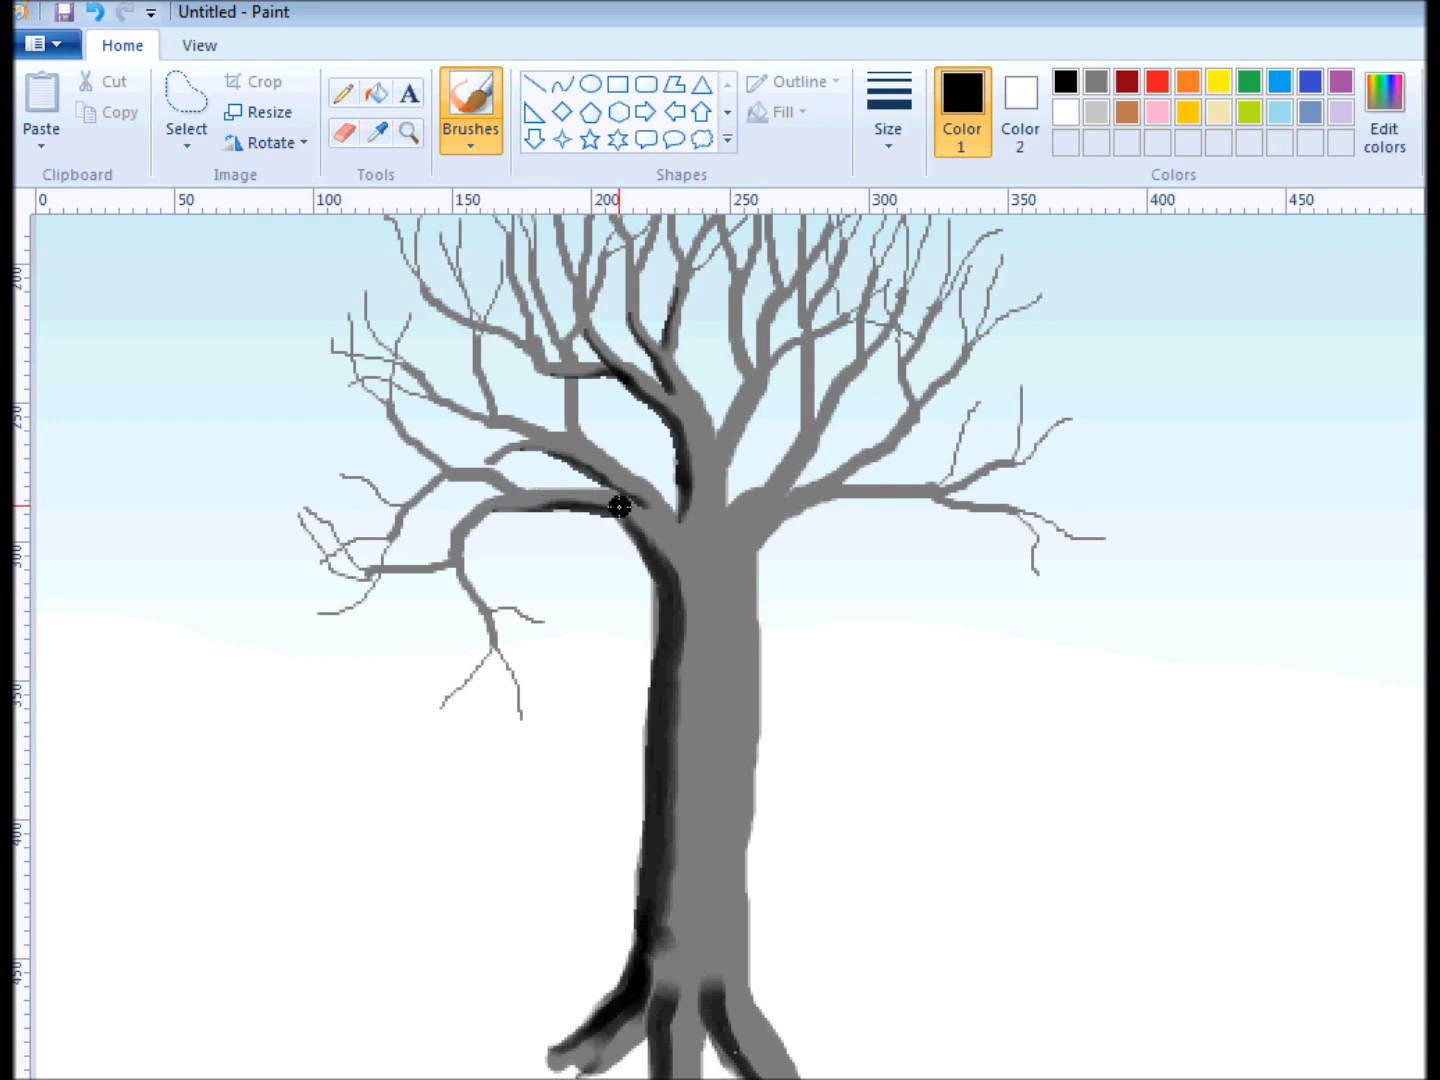
mouse_move(450, 470)
mouse_down()
mouse_move(510, 484)
mouse_move(460, 529)
mouse_move(496, 509)
mouse_up()
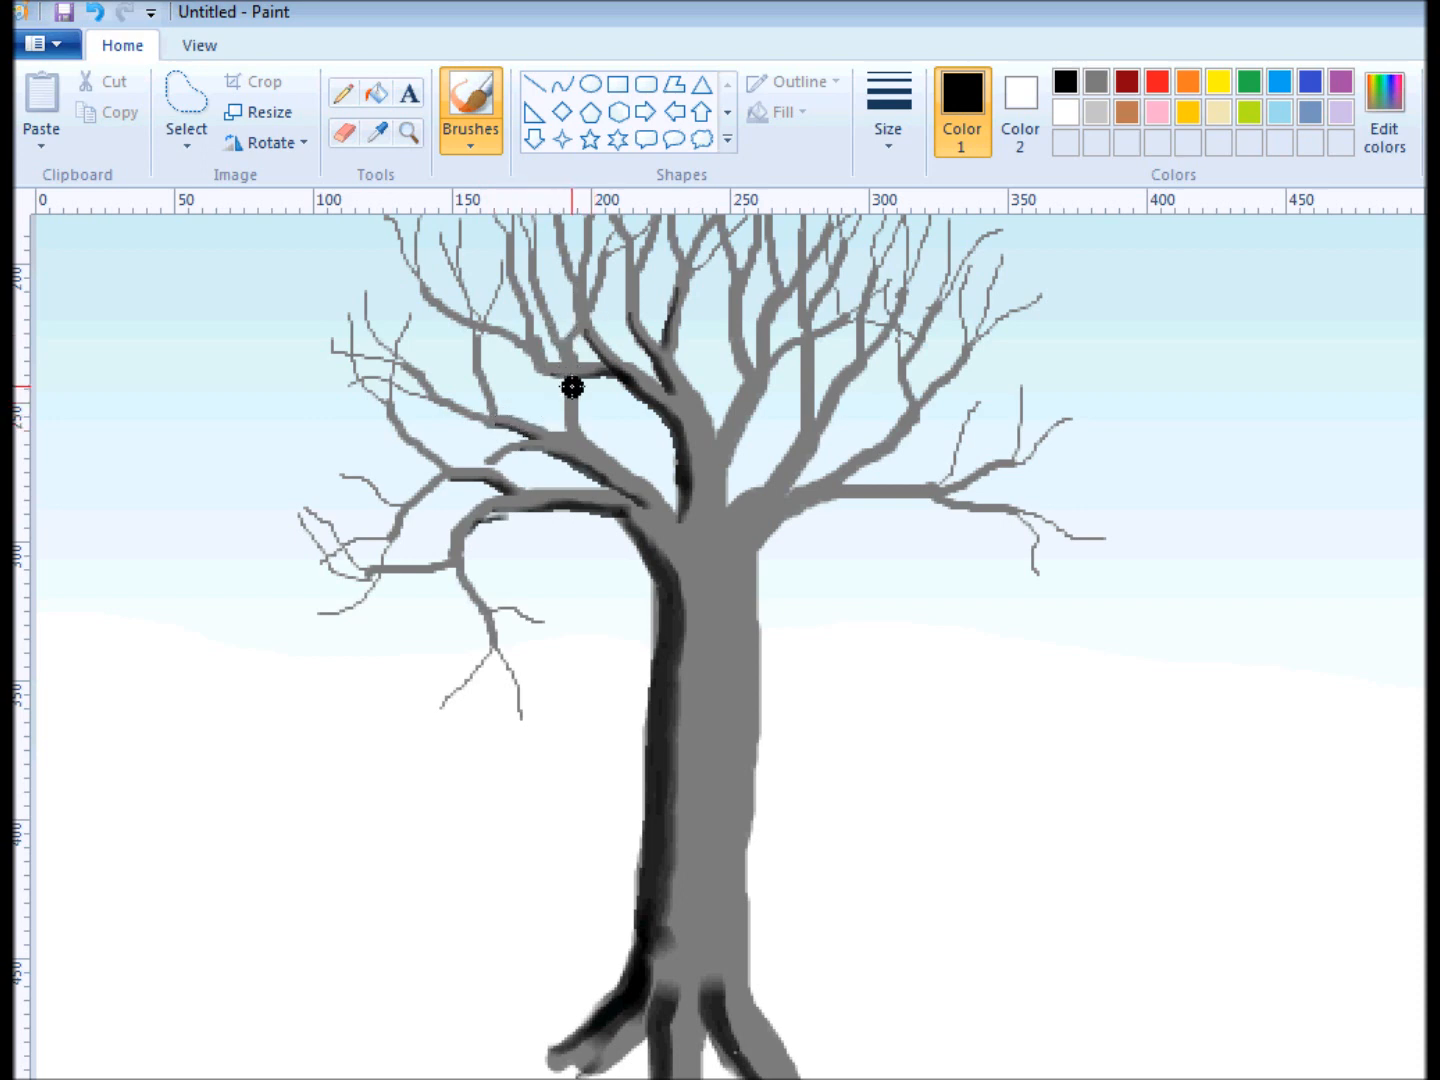
drag(572, 387, 575, 425)
Shade the left and lower edges of the right-hand branches in black and darken the trunk's upper left edge.
mouse_move(737, 291)
mouse_down()
mouse_move(747, 374)
mouse_move(767, 343)
mouse_move(730, 431)
mouse_move(744, 406)
mouse_up()
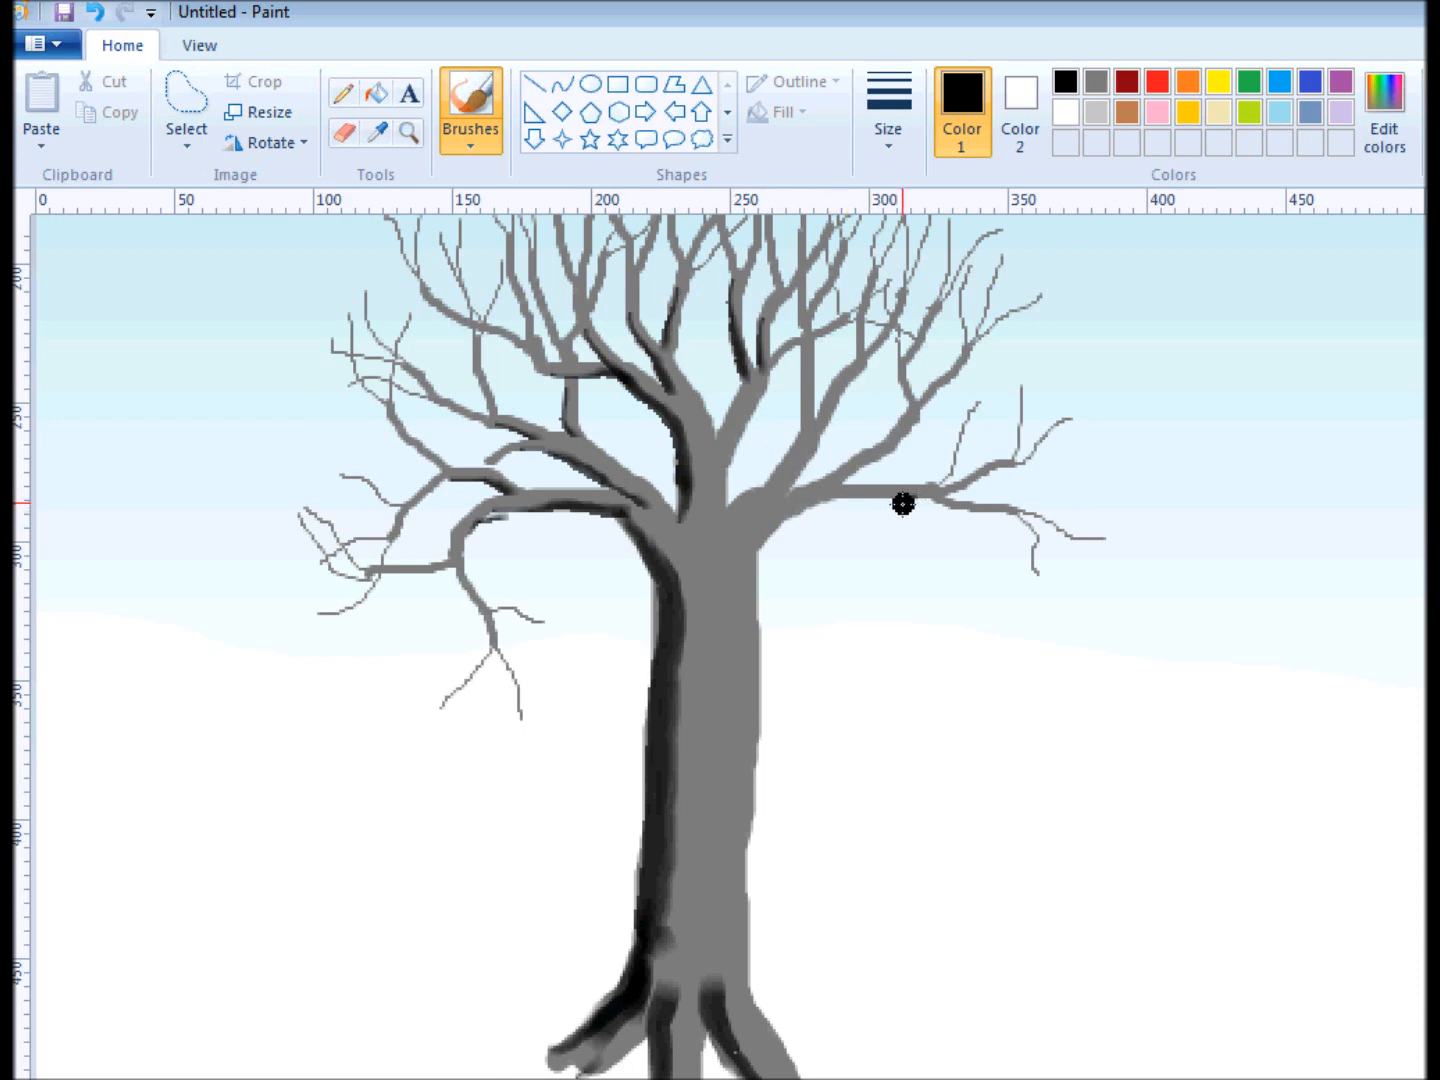
mouse_move(889, 504)
mouse_down()
mouse_move(800, 512)
mouse_move(756, 562)
mouse_up()
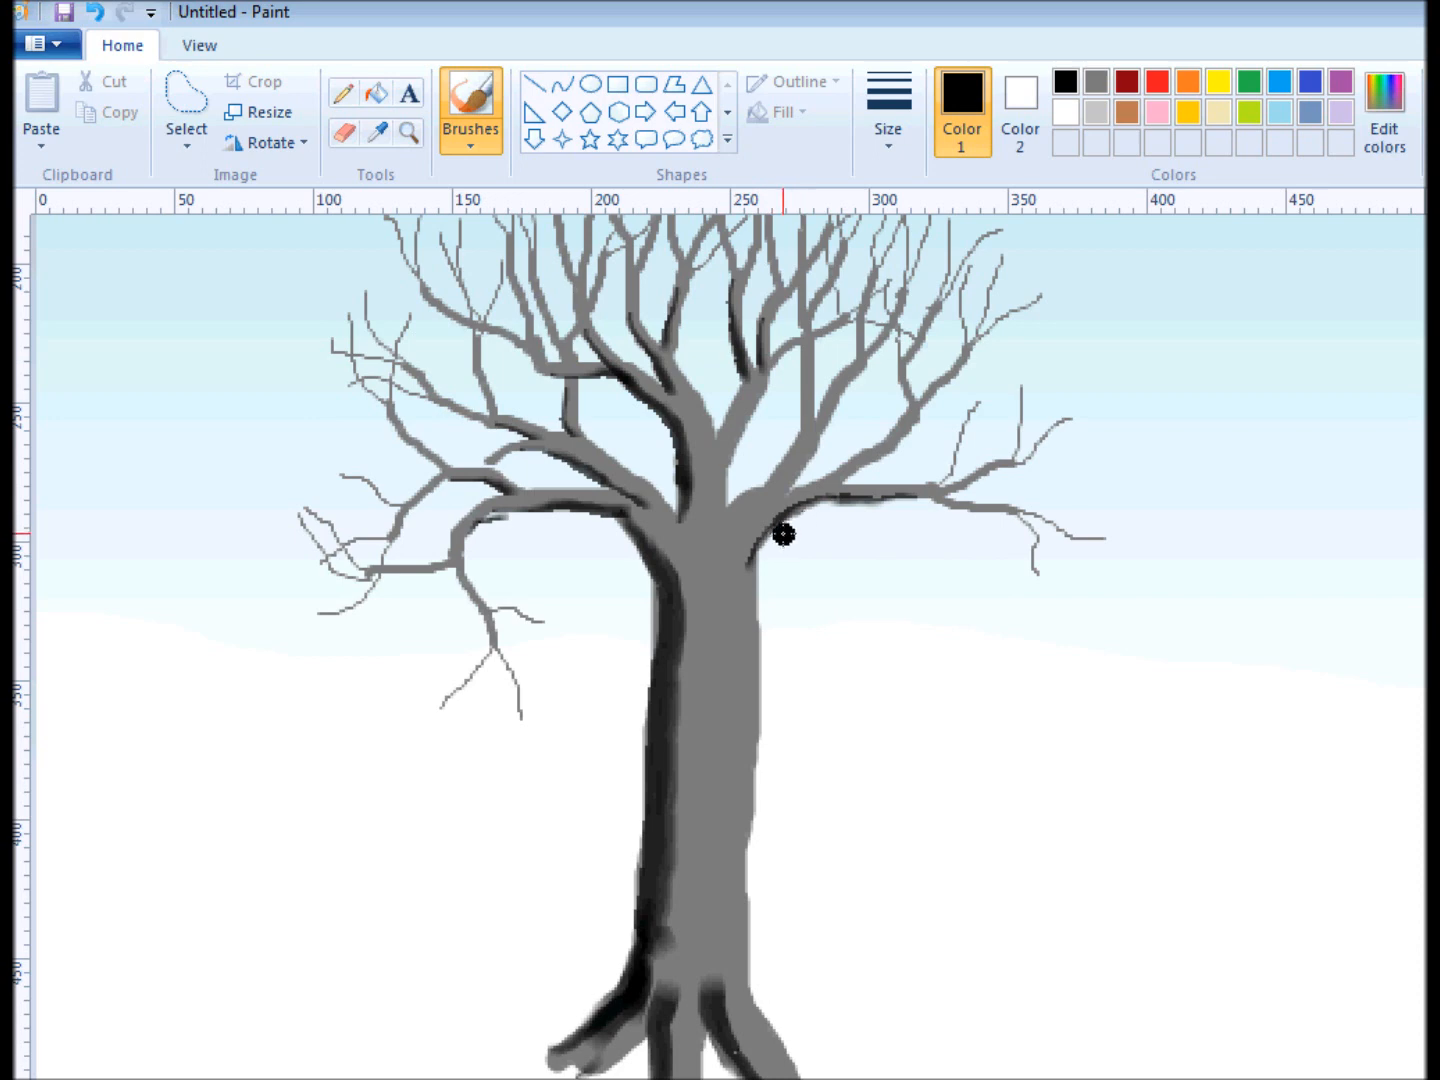
drag(895, 456, 843, 481)
drag(864, 376, 822, 437)
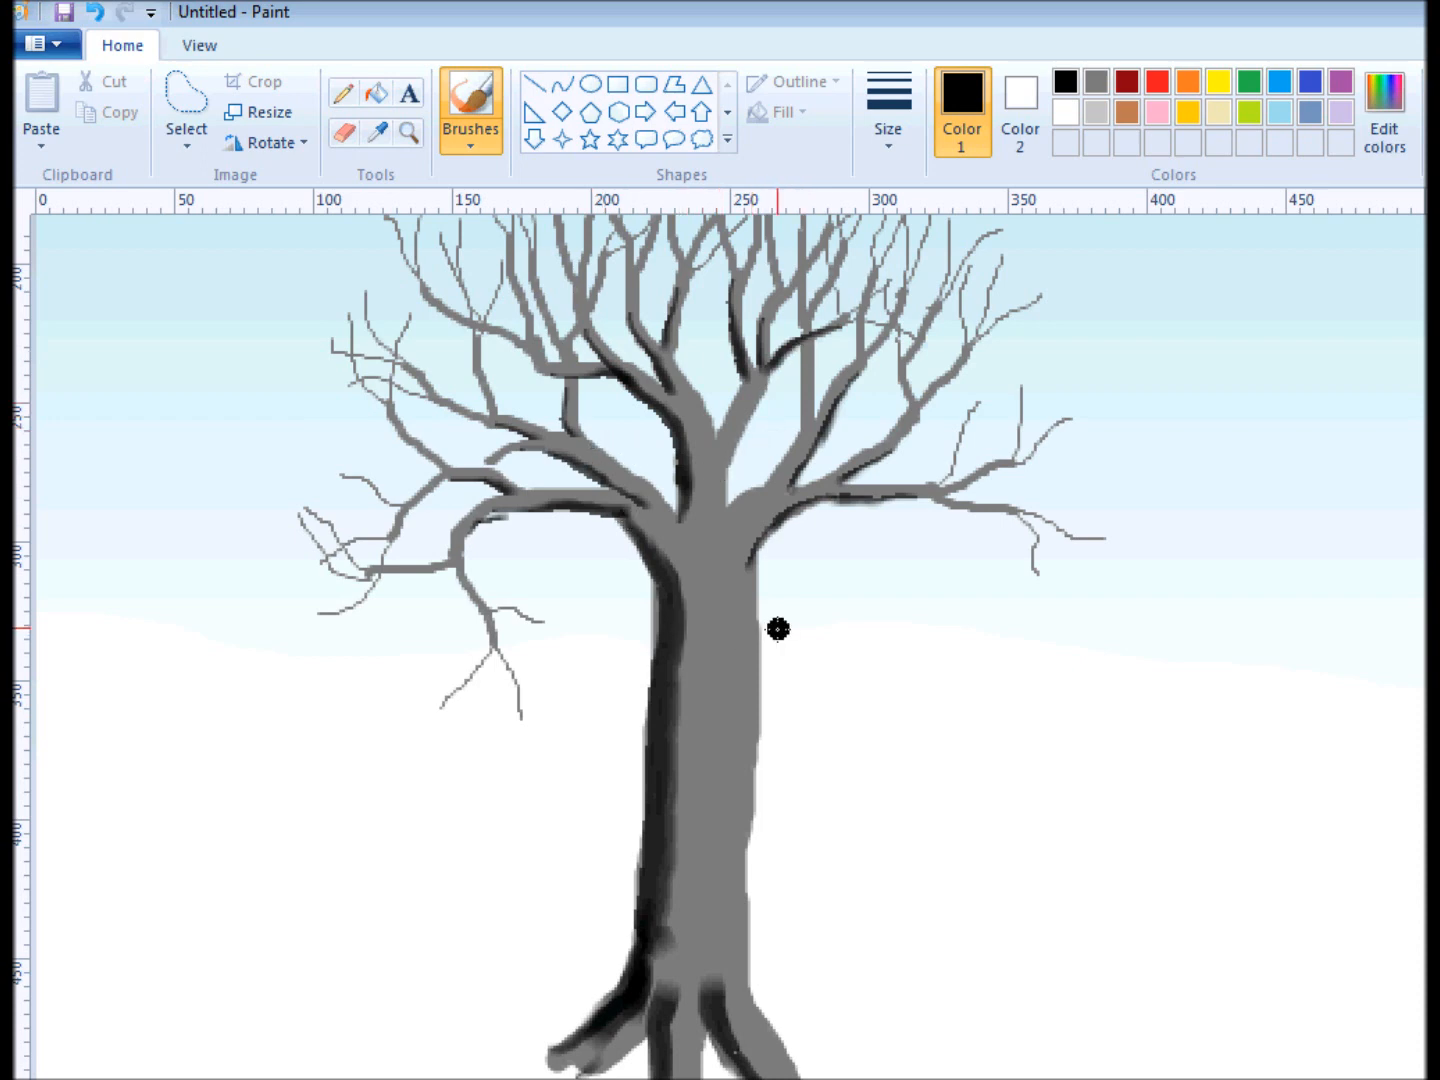
mouse_move(657, 562)
mouse_down()
mouse_move(658, 645)
mouse_move(670, 617)
mouse_up()
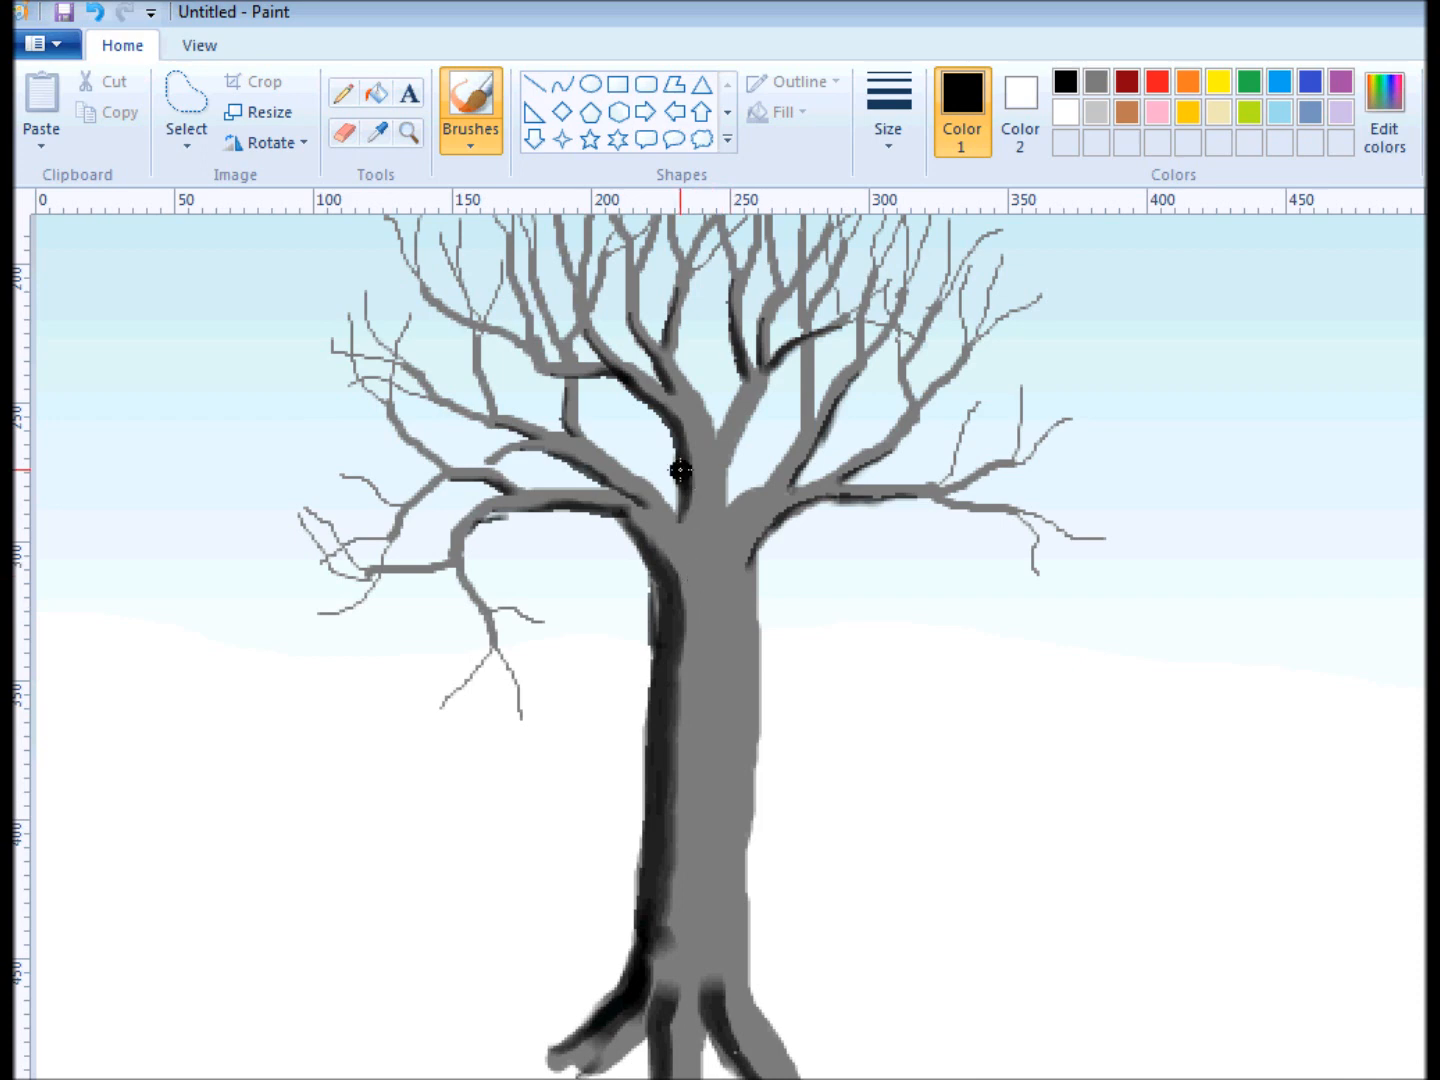
Paint light gray highlights along the right edge of the trunk and the right root.
click(1096, 112)
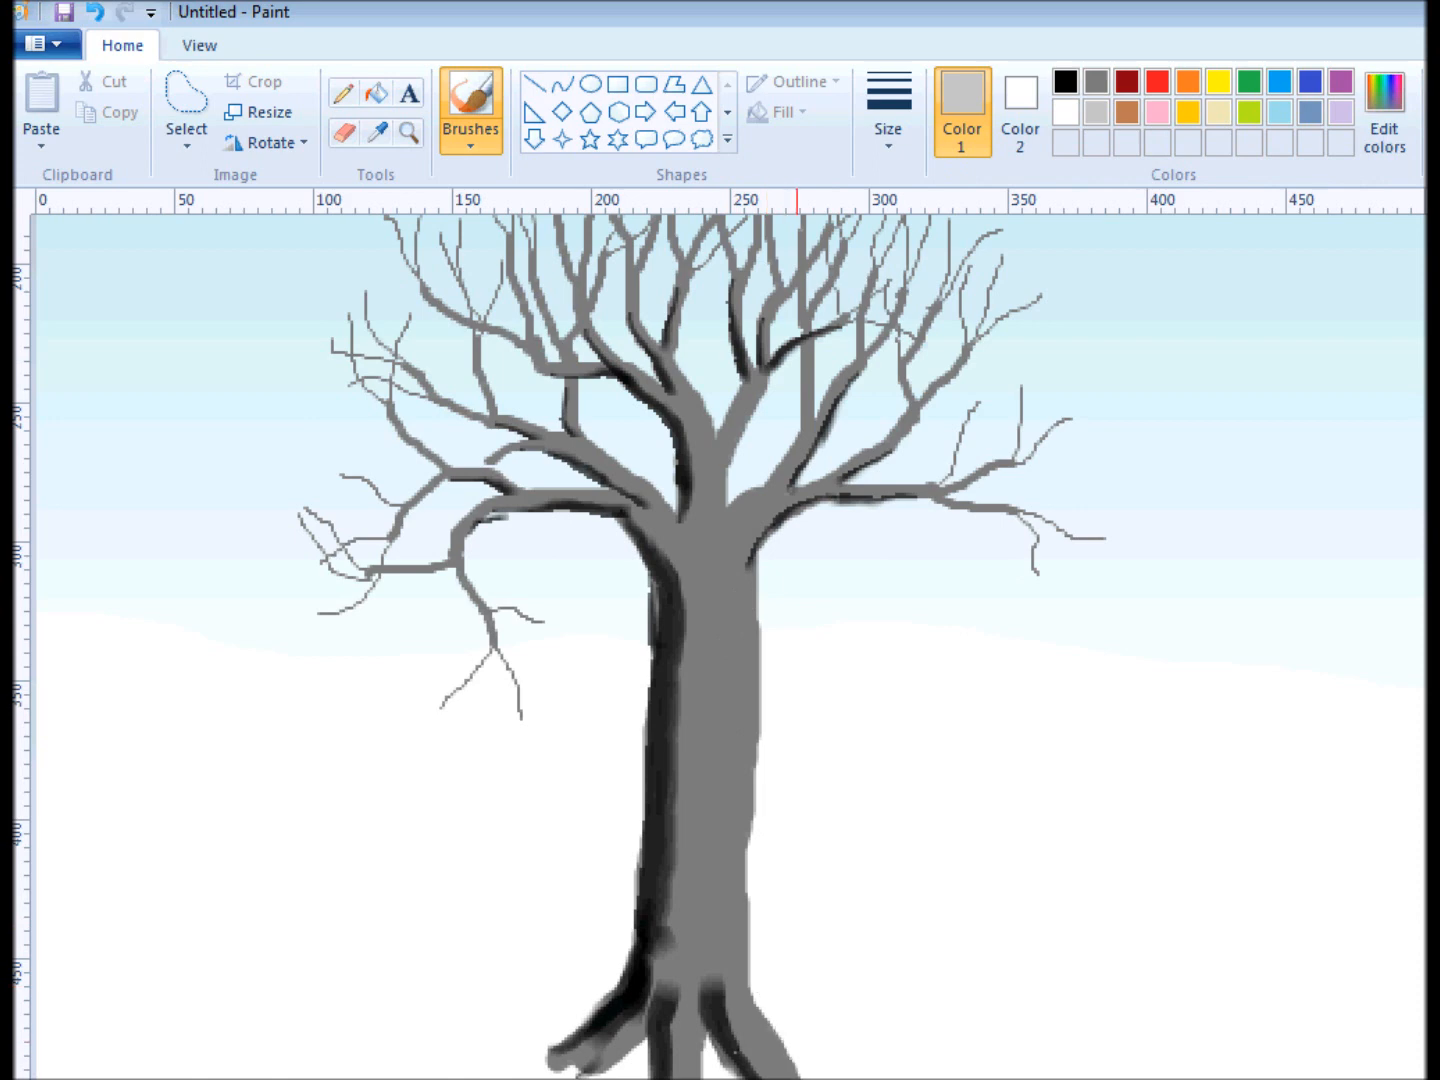
mouse_move(783, 1068)
mouse_down()
mouse_move(741, 990)
mouse_move(737, 940)
mouse_move(750, 592)
mouse_up()
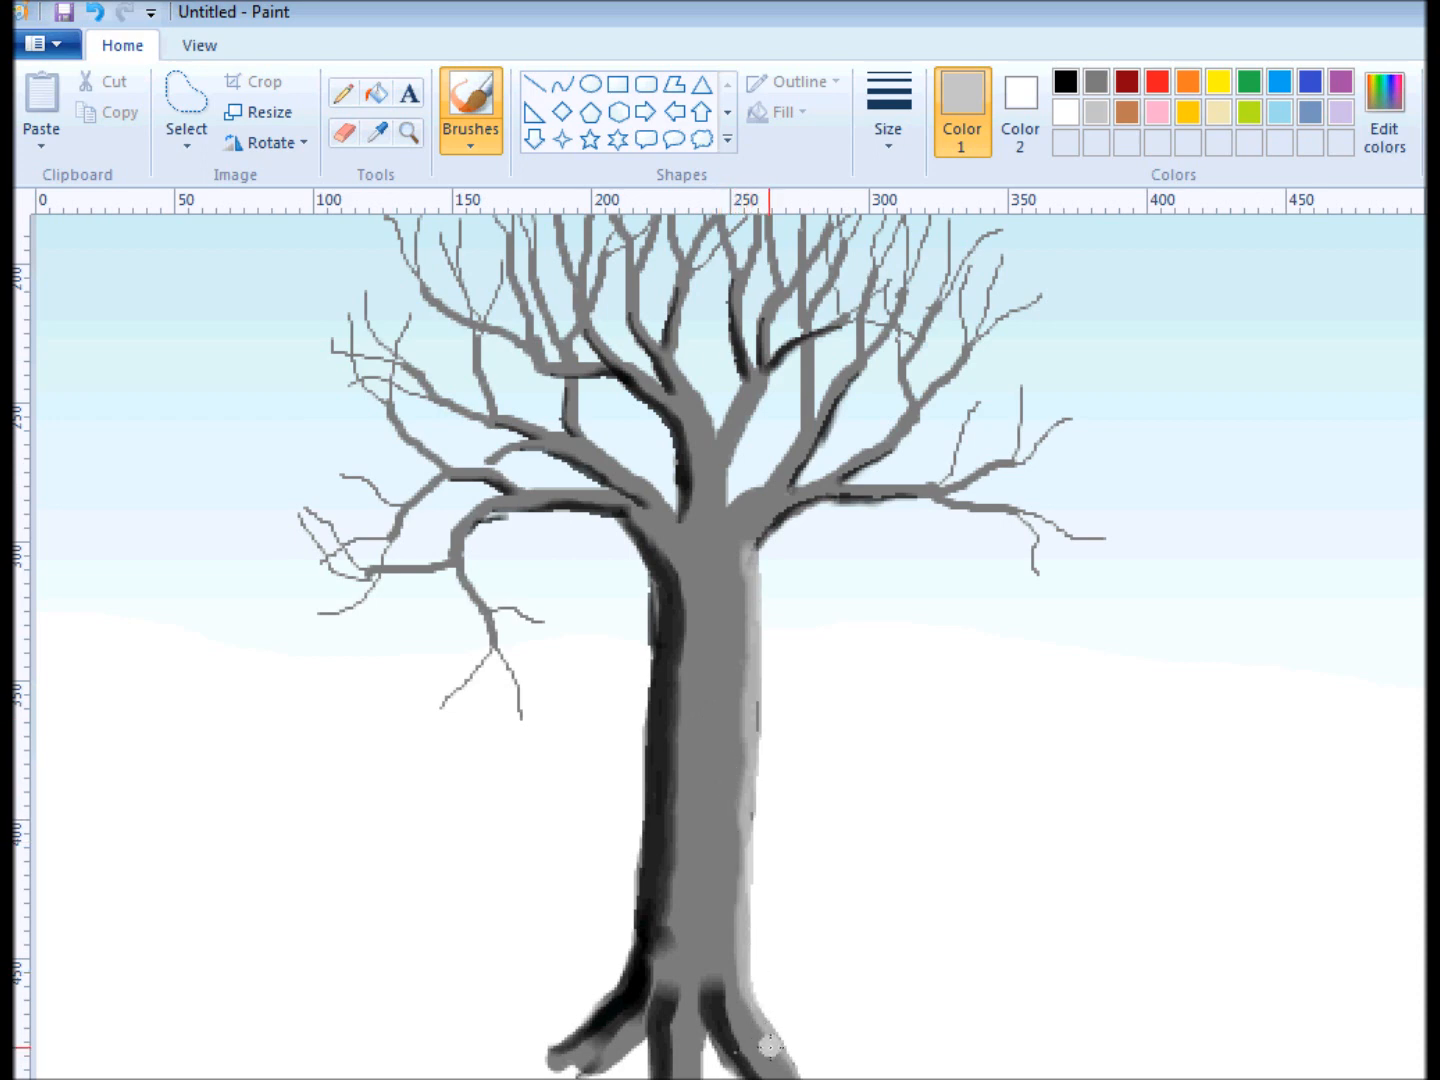
mouse_move(779, 1051)
mouse_down()
mouse_move(739, 953)
mouse_move(769, 1036)
mouse_move(748, 987)
mouse_up()
drag(744, 915, 744, 868)
drag(743, 790, 754, 727)
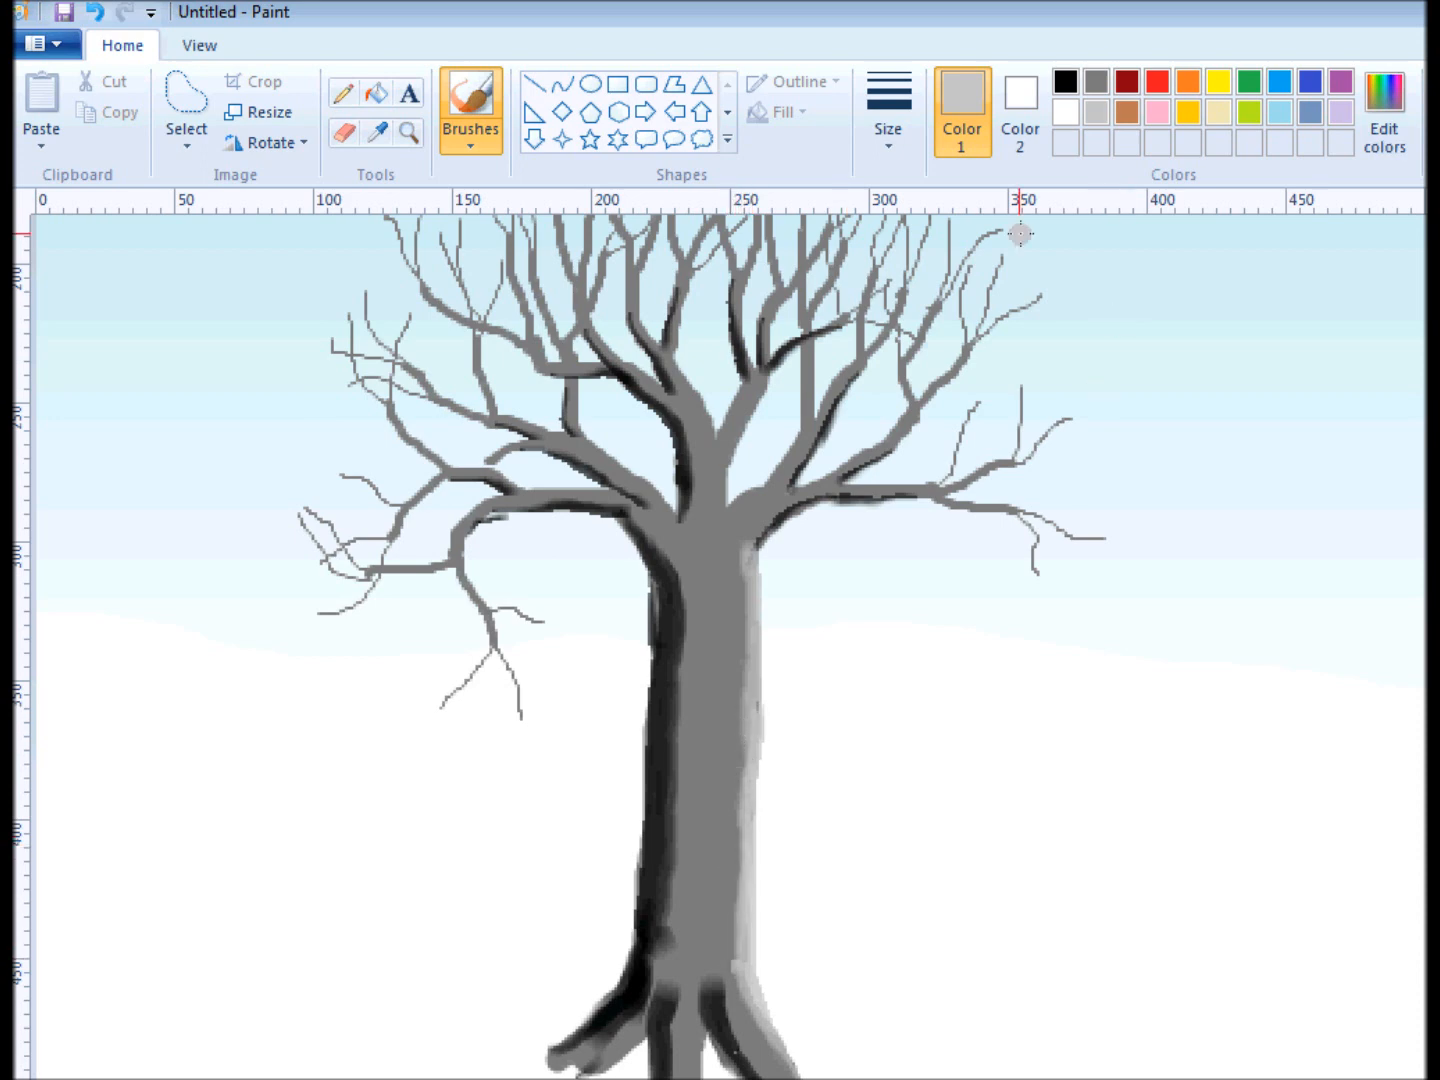
With the second preset brush size, widen the light gray highlight along the right side of the trunk and the right root.
click(895, 120)
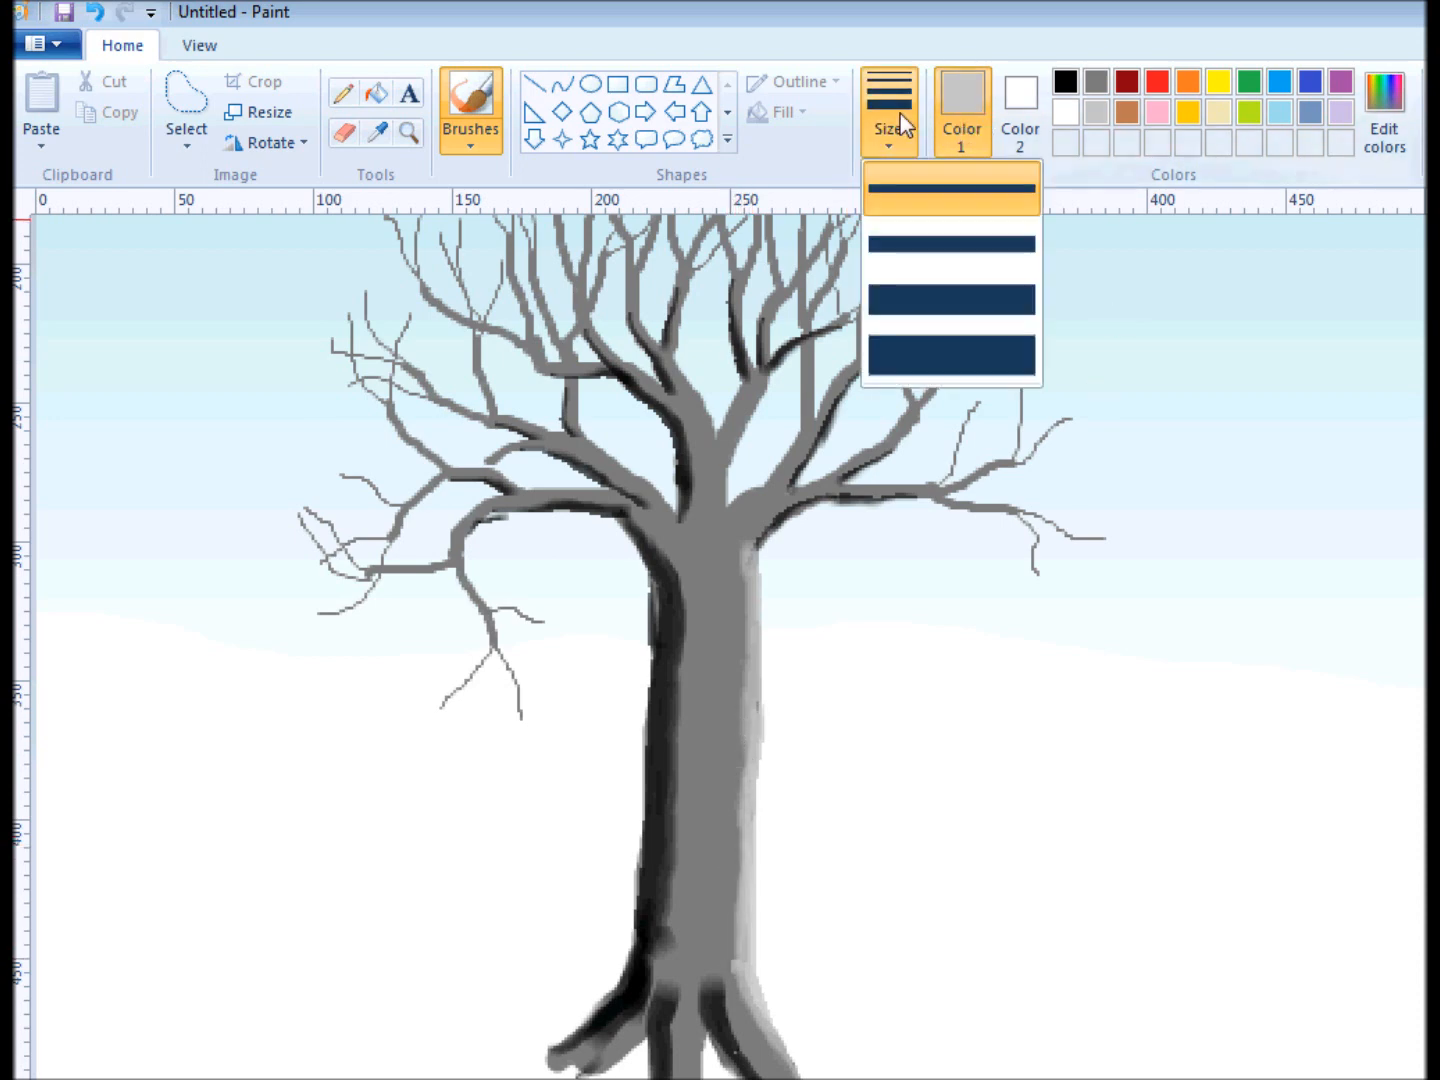
click(919, 265)
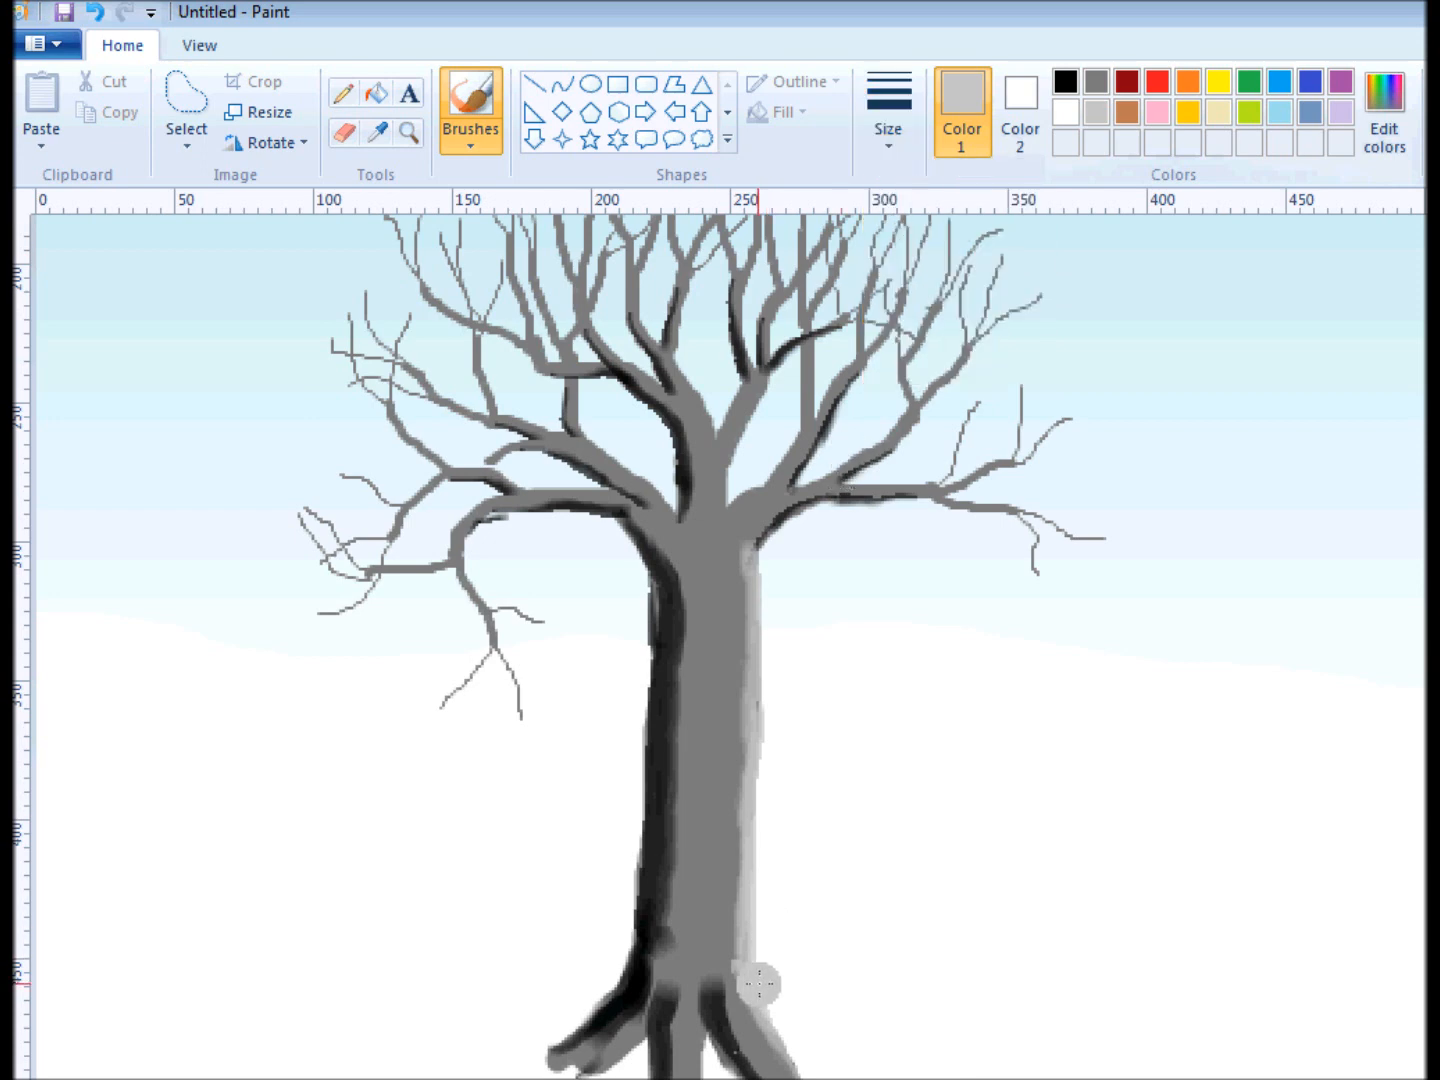
mouse_move(780, 1079)
mouse_down()
mouse_move(735, 992)
mouse_move(728, 931)
mouse_move(734, 558)
mouse_up()
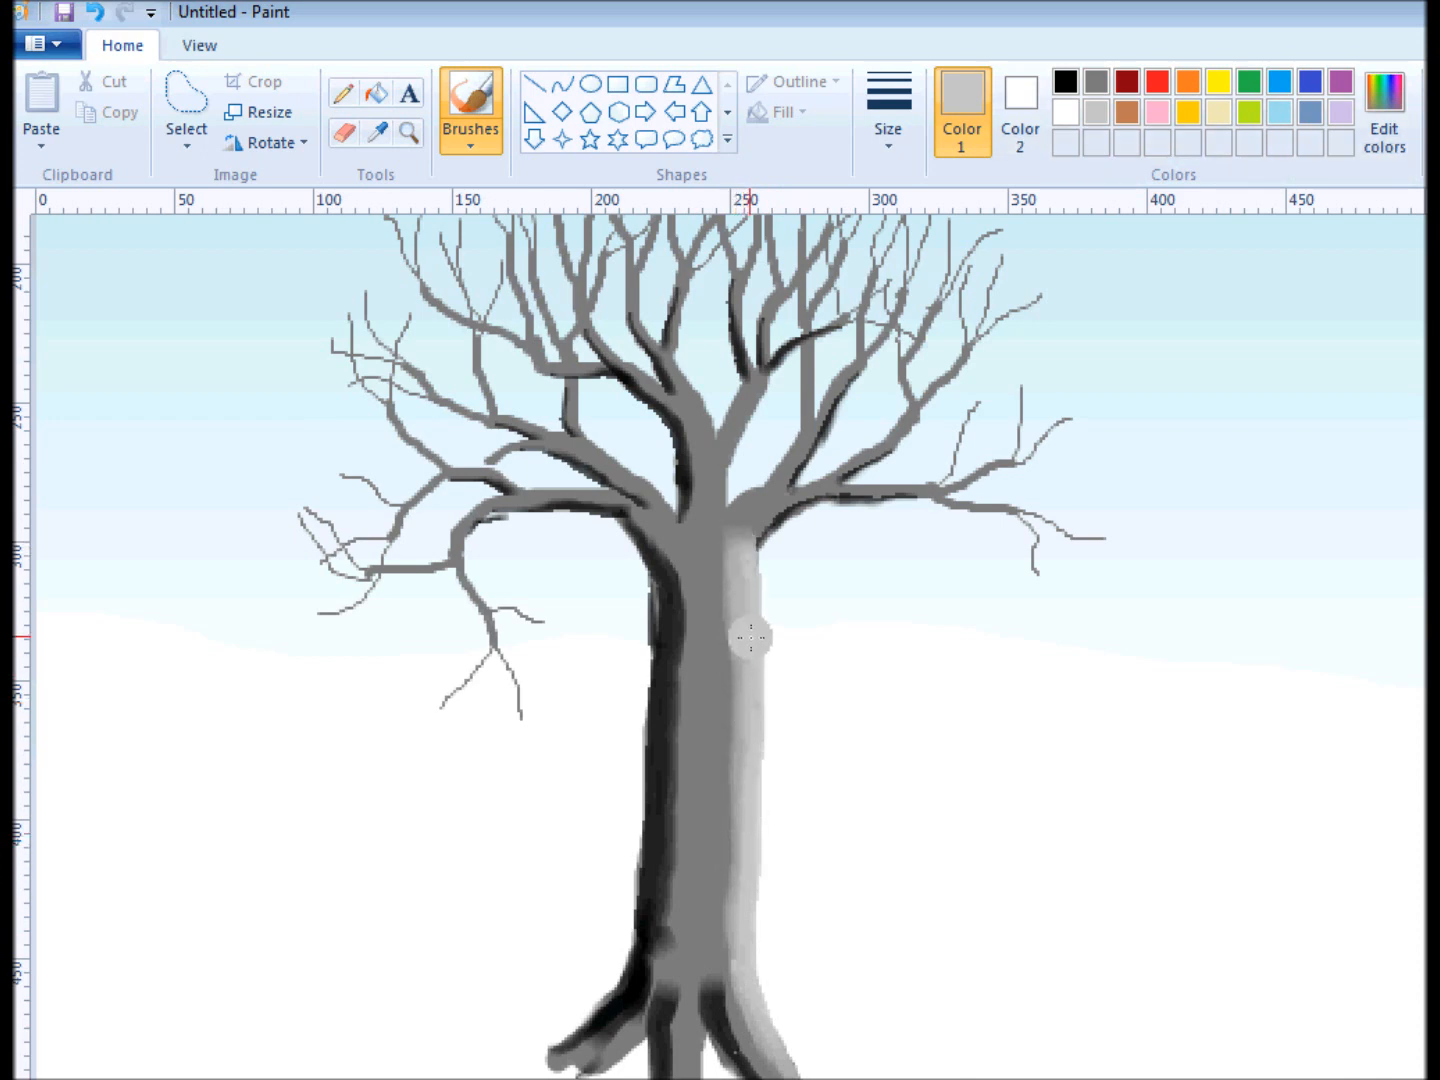
With the thinnest preset brush size, paint light gray highlights along the upper edges of the main left, middle and right branches.
click(888, 128)
click(928, 240)
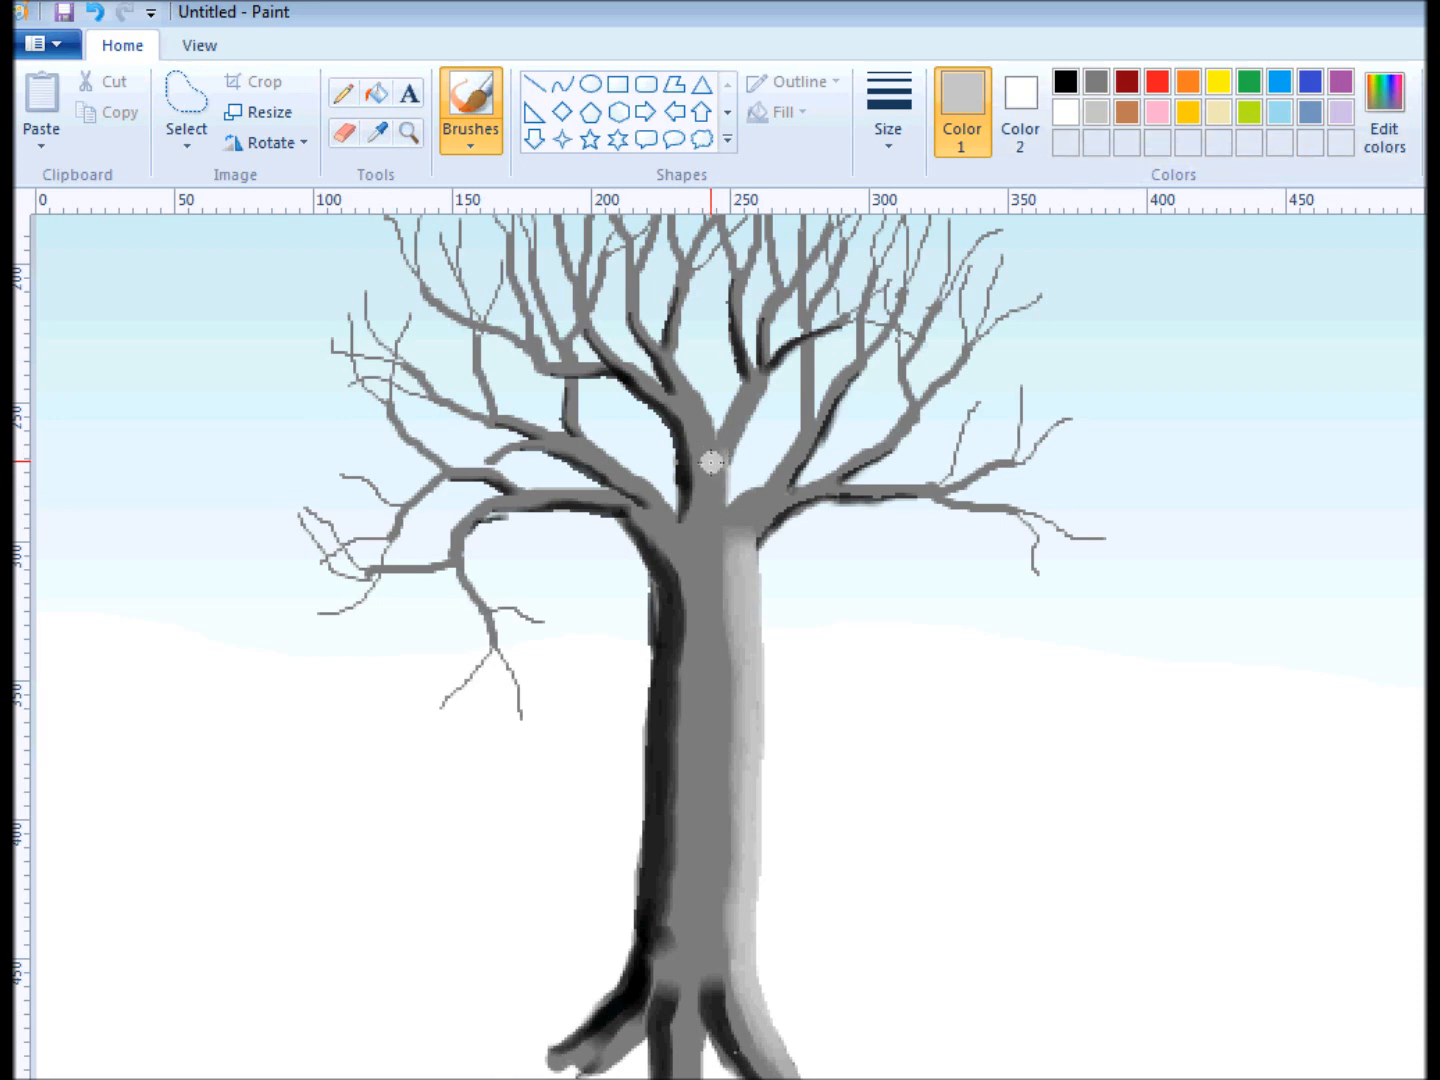
drag(659, 510, 590, 452)
mouse_move(824, 398)
mouse_down()
mouse_move(776, 478)
mouse_move(730, 501)
mouse_up()
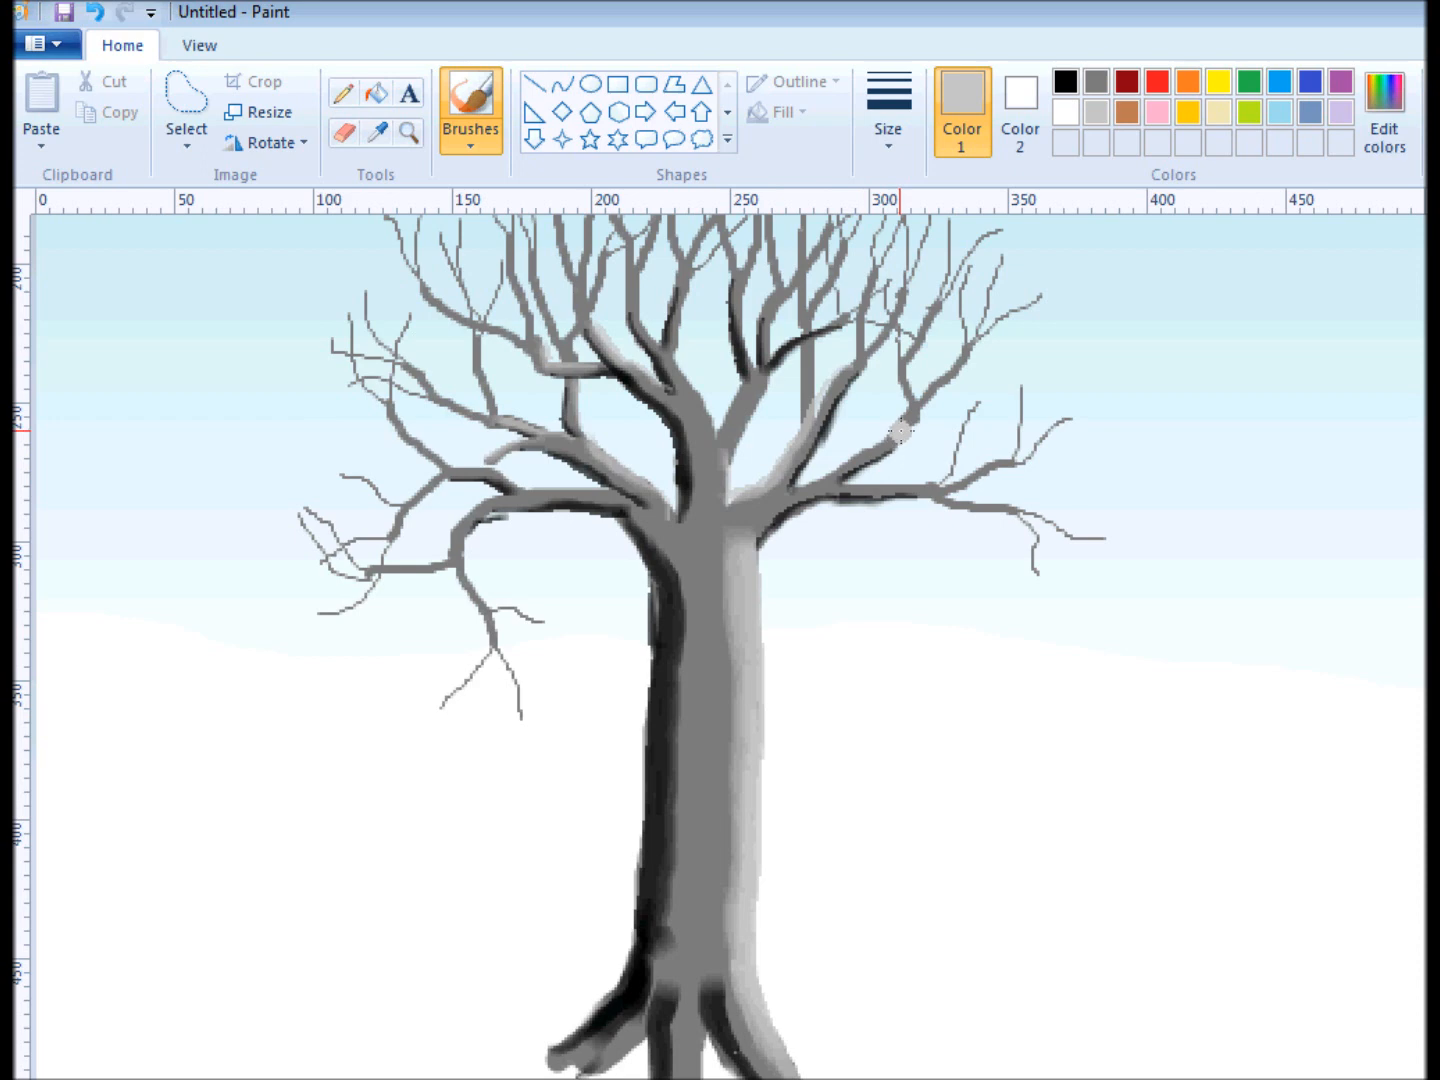
mouse_move(908, 418)
mouse_down()
mouse_move(826, 485)
mouse_move(795, 491)
mouse_up()
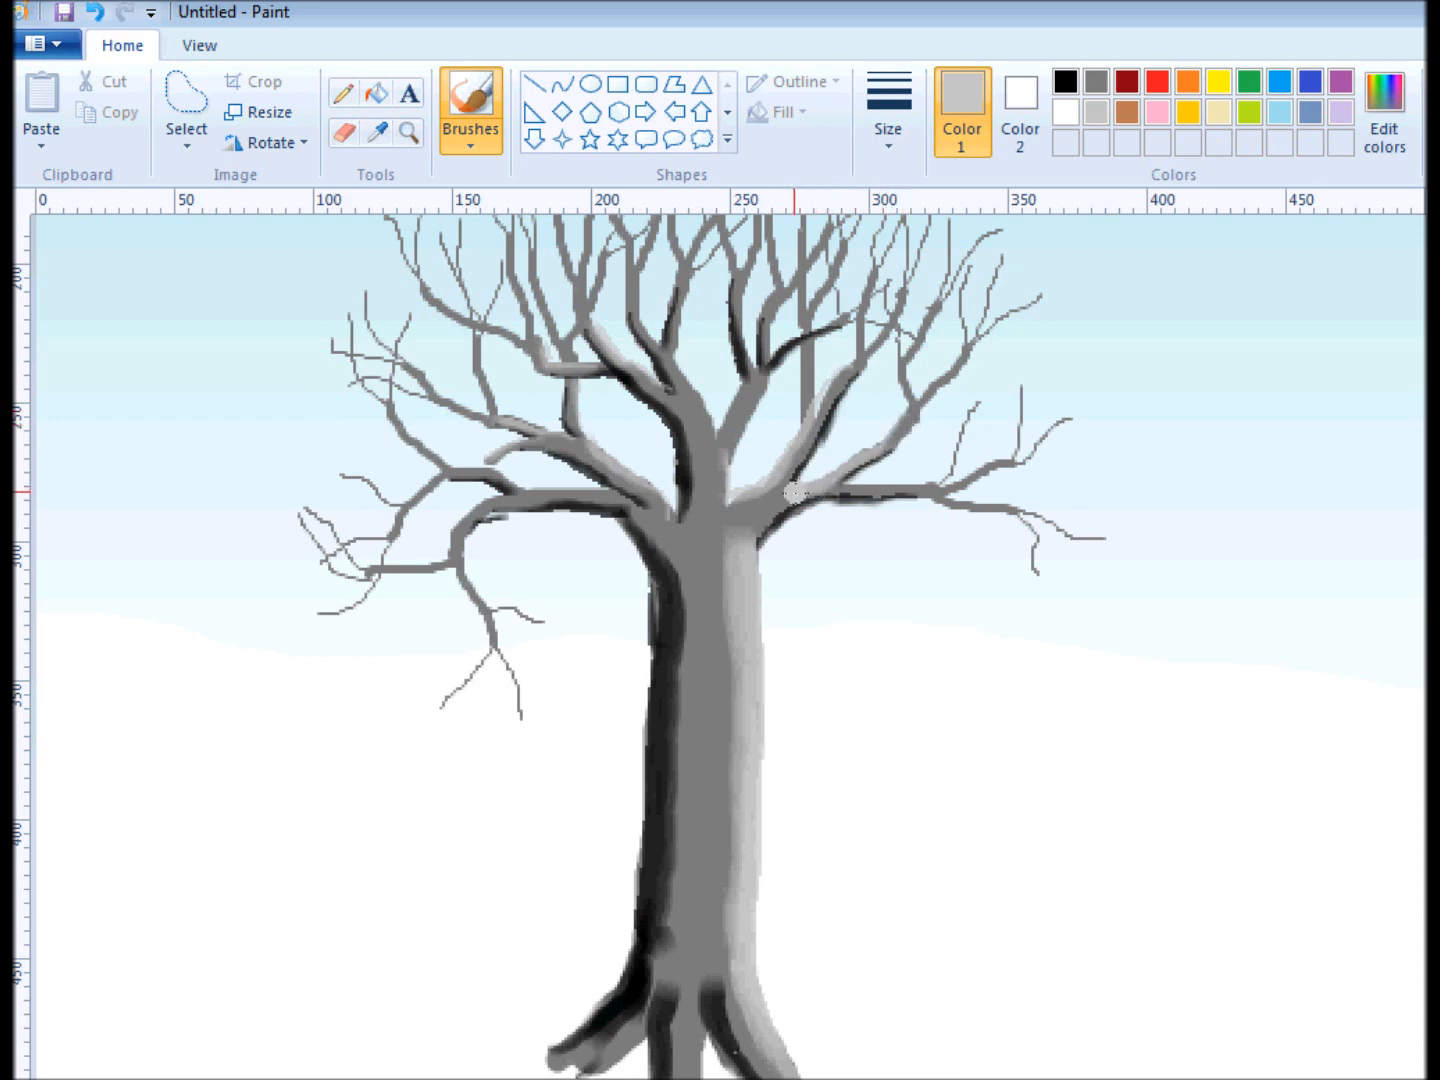
drag(901, 492, 841, 490)
mouse_move(812, 353)
mouse_down()
mouse_move(813, 413)
mouse_move(828, 404)
mouse_move(825, 373)
mouse_move(836, 420)
mouse_move(849, 384)
mouse_up()
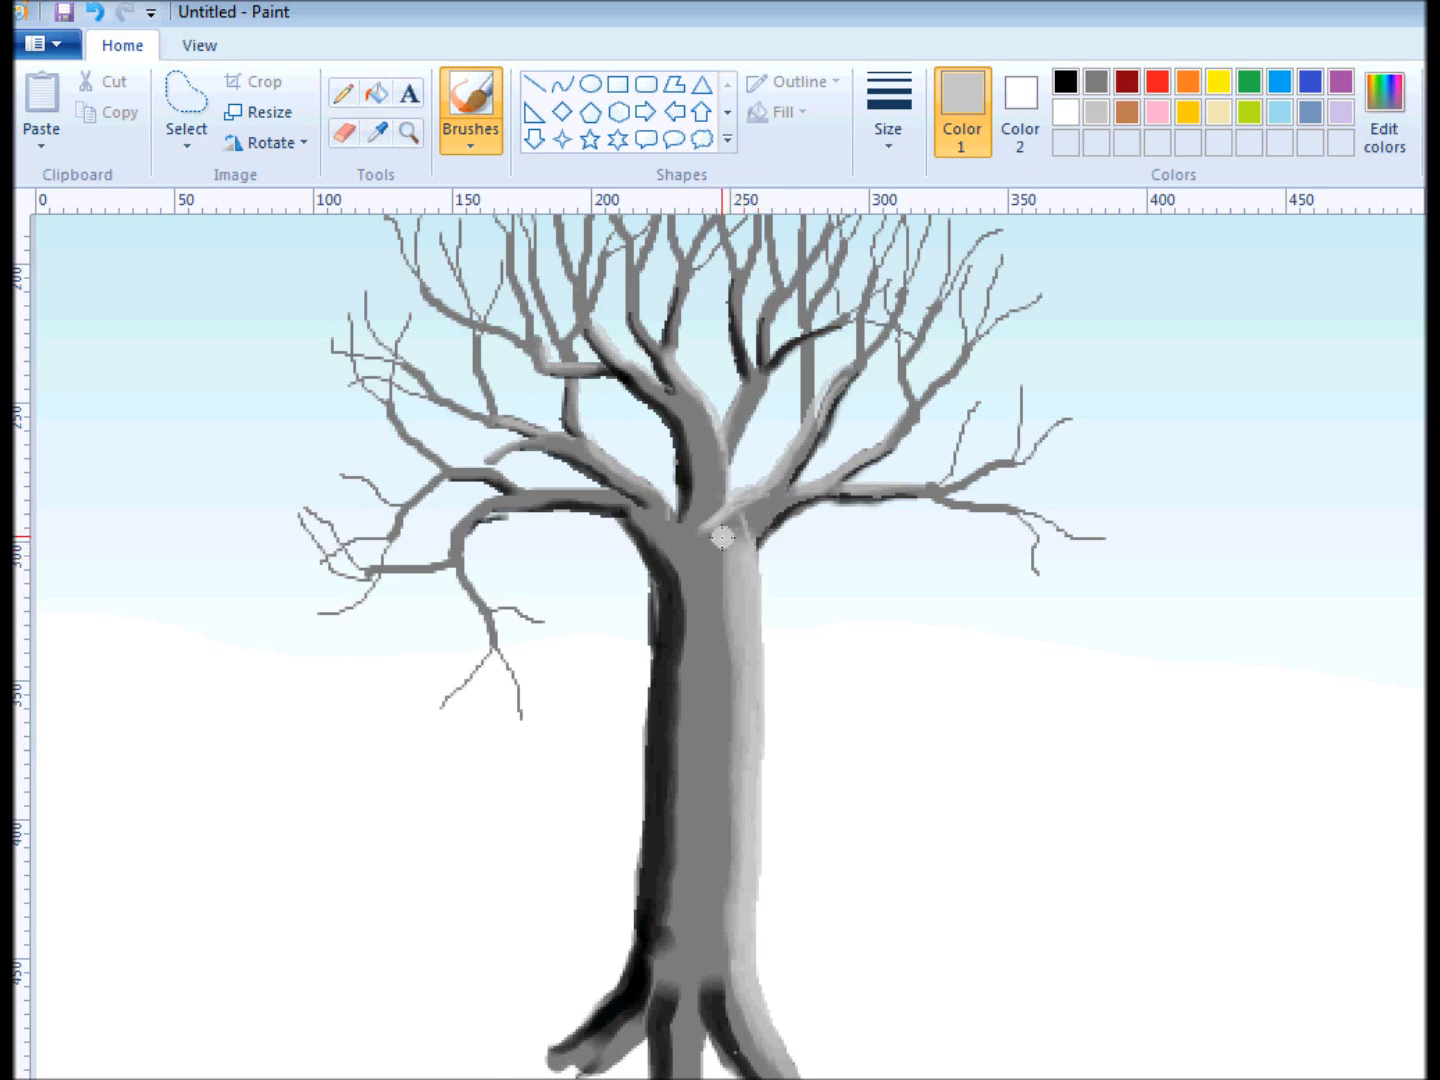
With the pencil at its thinnest size, draw black bark lines down the trunk's left side and the left and middle roots.
click(344, 96)
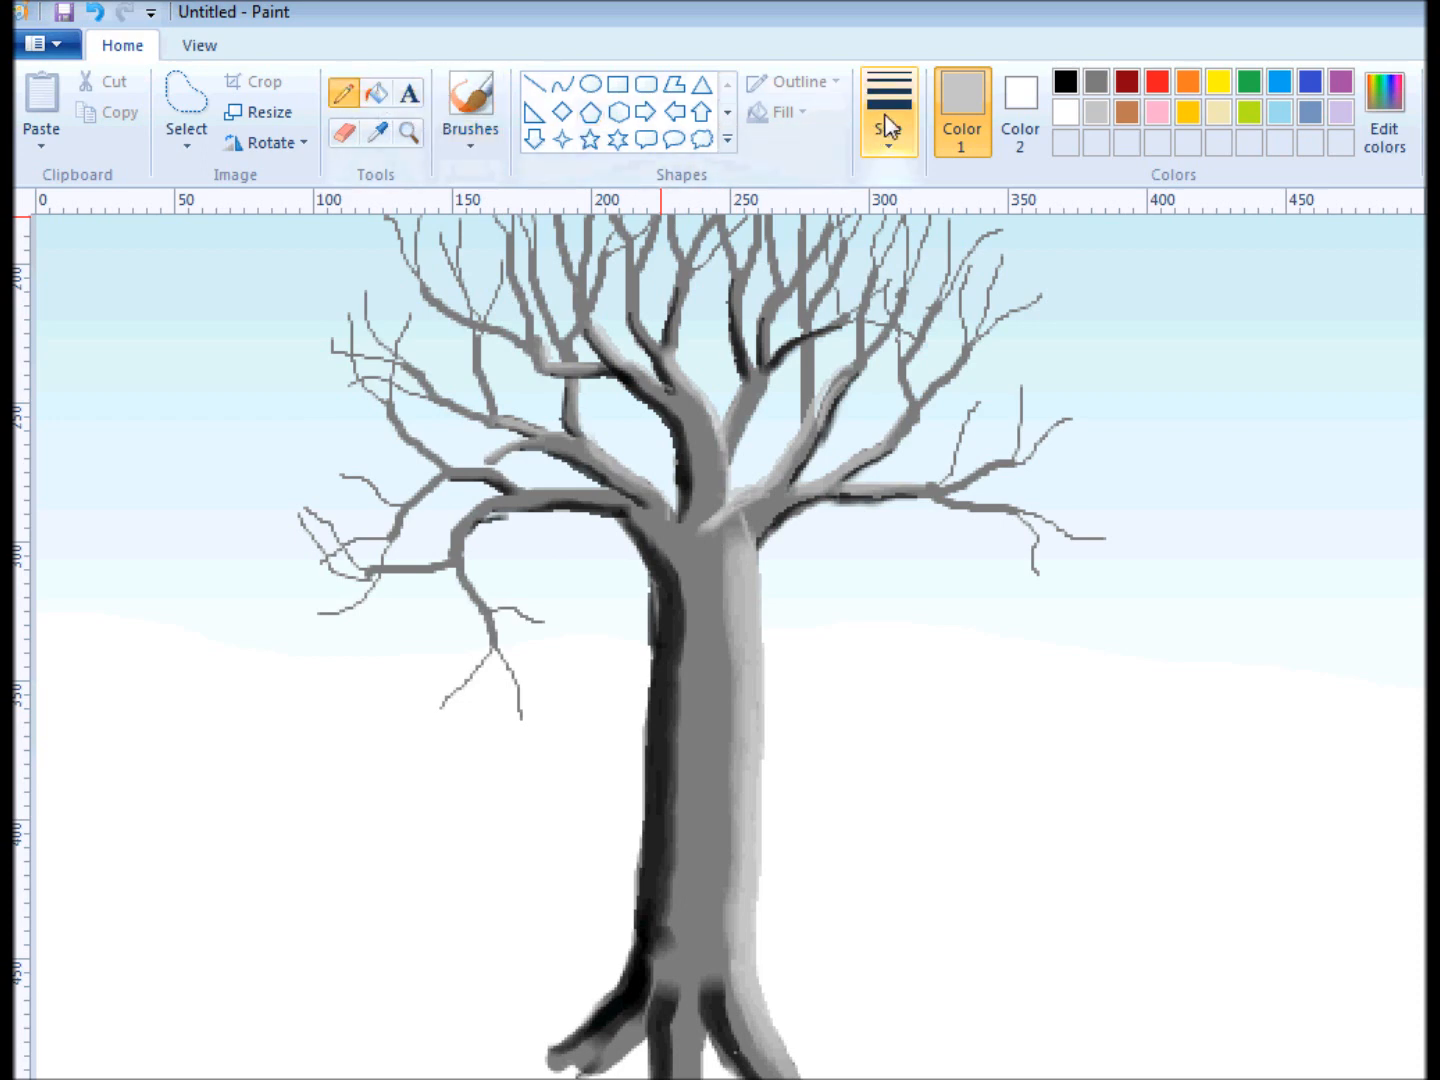
click(886, 125)
click(887, 196)
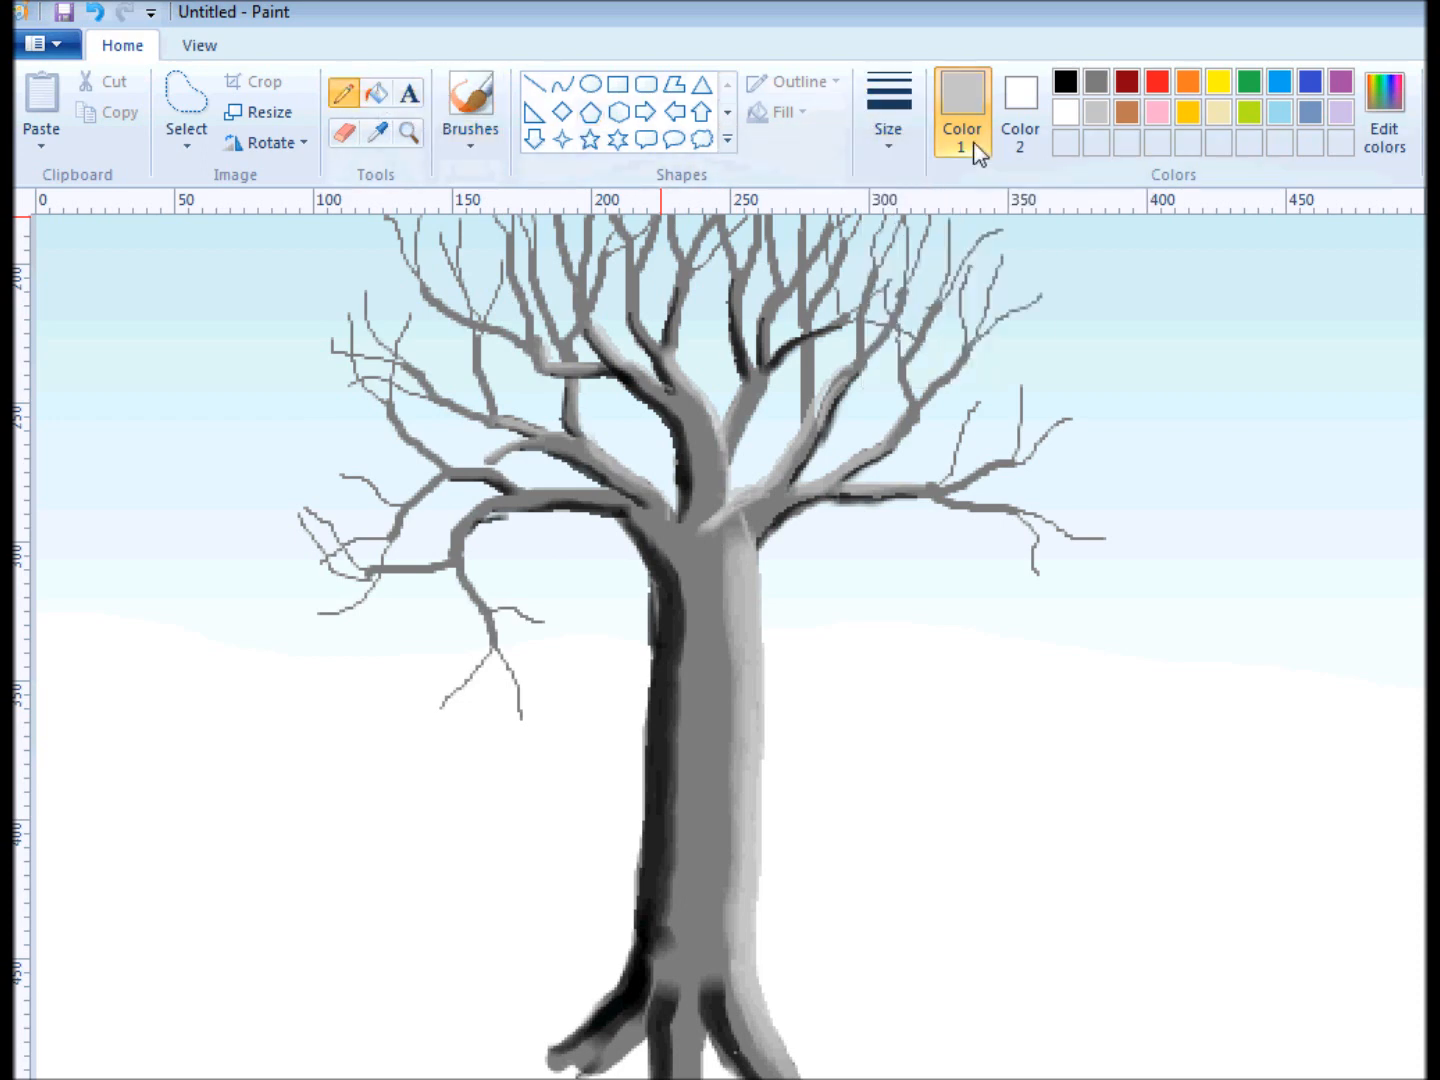
click(1064, 84)
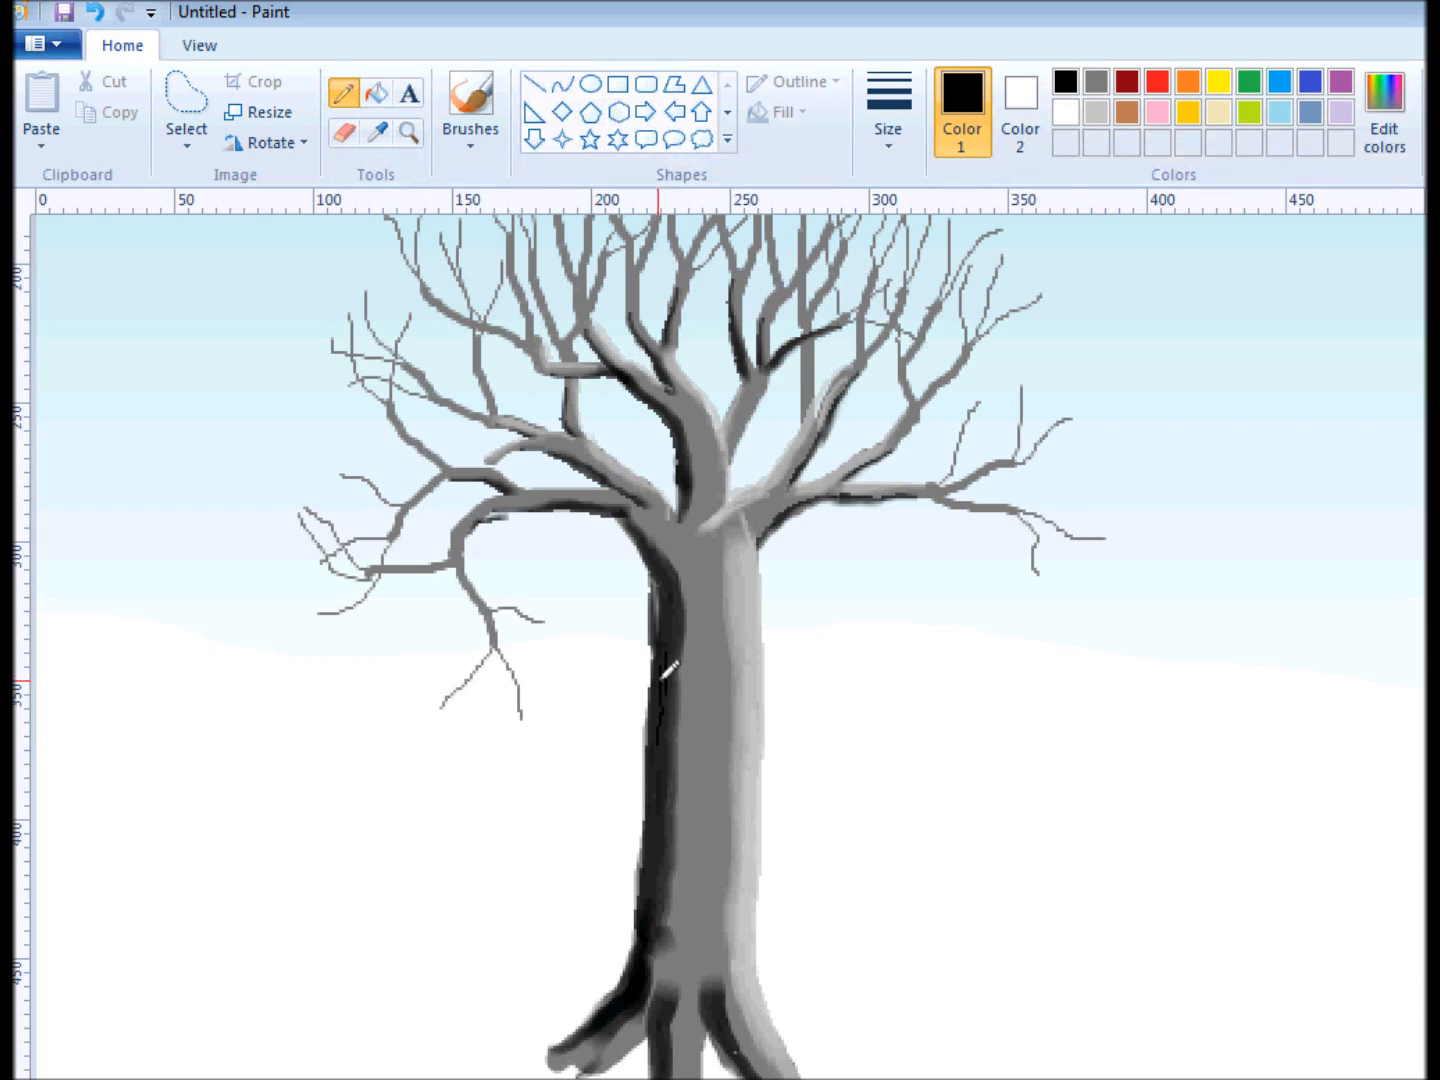
mouse_move(652, 765)
mouse_down()
mouse_move(657, 804)
mouse_move(667, 774)
mouse_move(650, 887)
mouse_move(634, 822)
mouse_move(632, 895)
mouse_up()
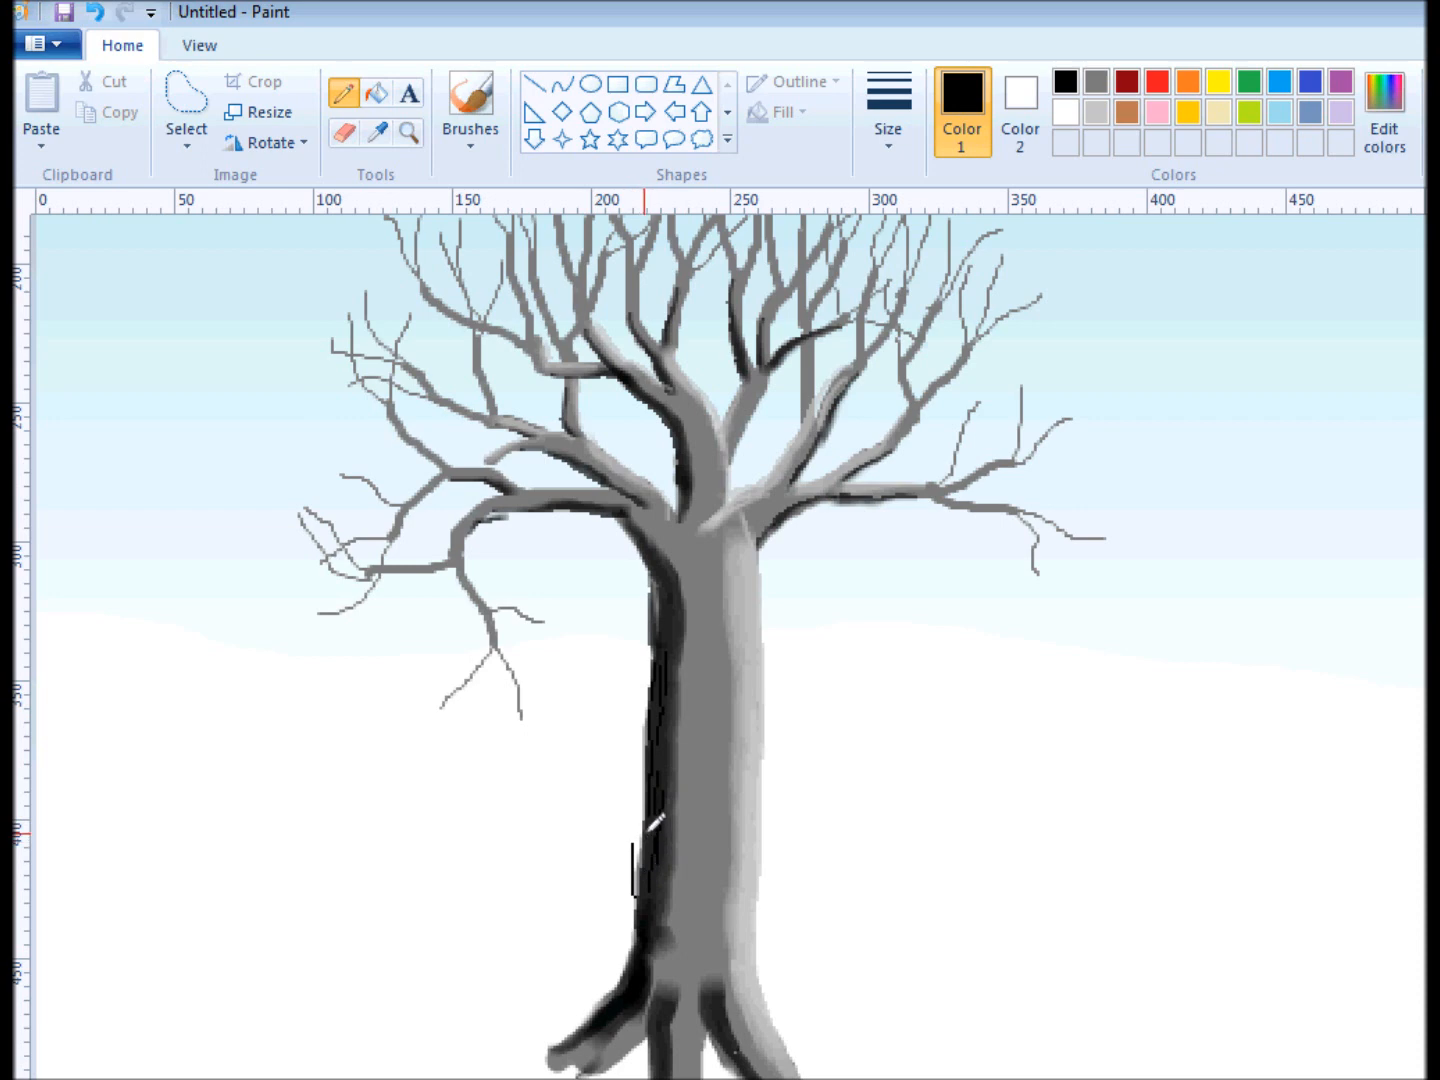
mouse_move(652, 830)
mouse_down()
mouse_move(636, 983)
mouse_move(619, 1023)
mouse_move(626, 1008)
mouse_move(580, 1040)
mouse_up()
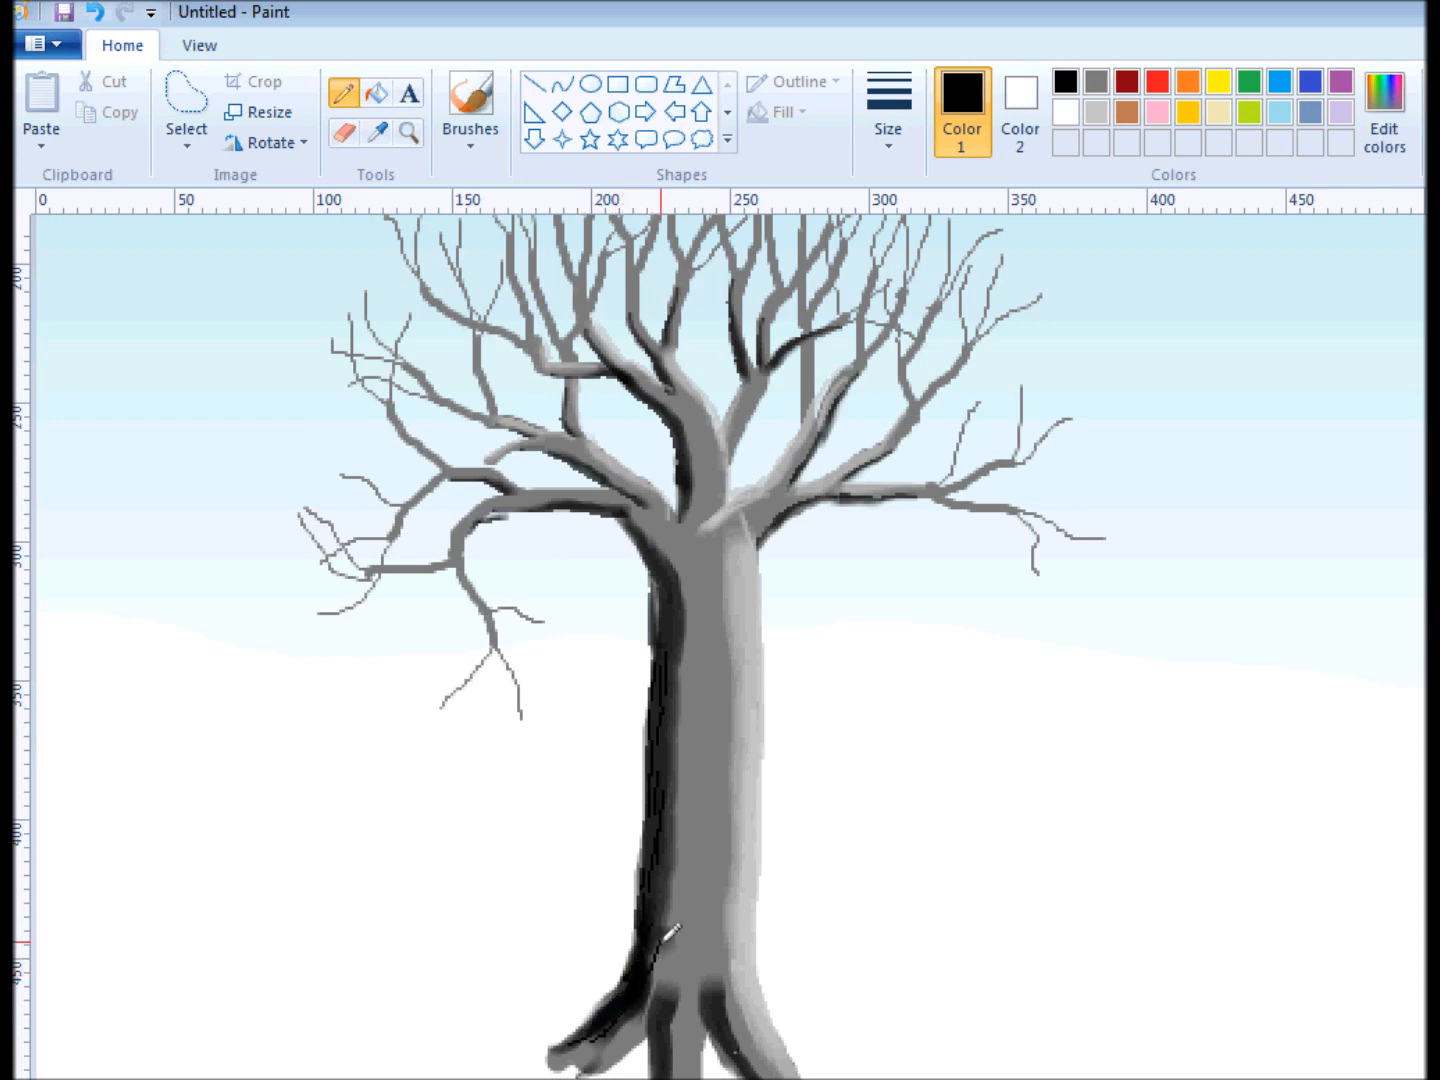
drag(667, 941, 647, 1001)
drag(682, 828, 673, 884)
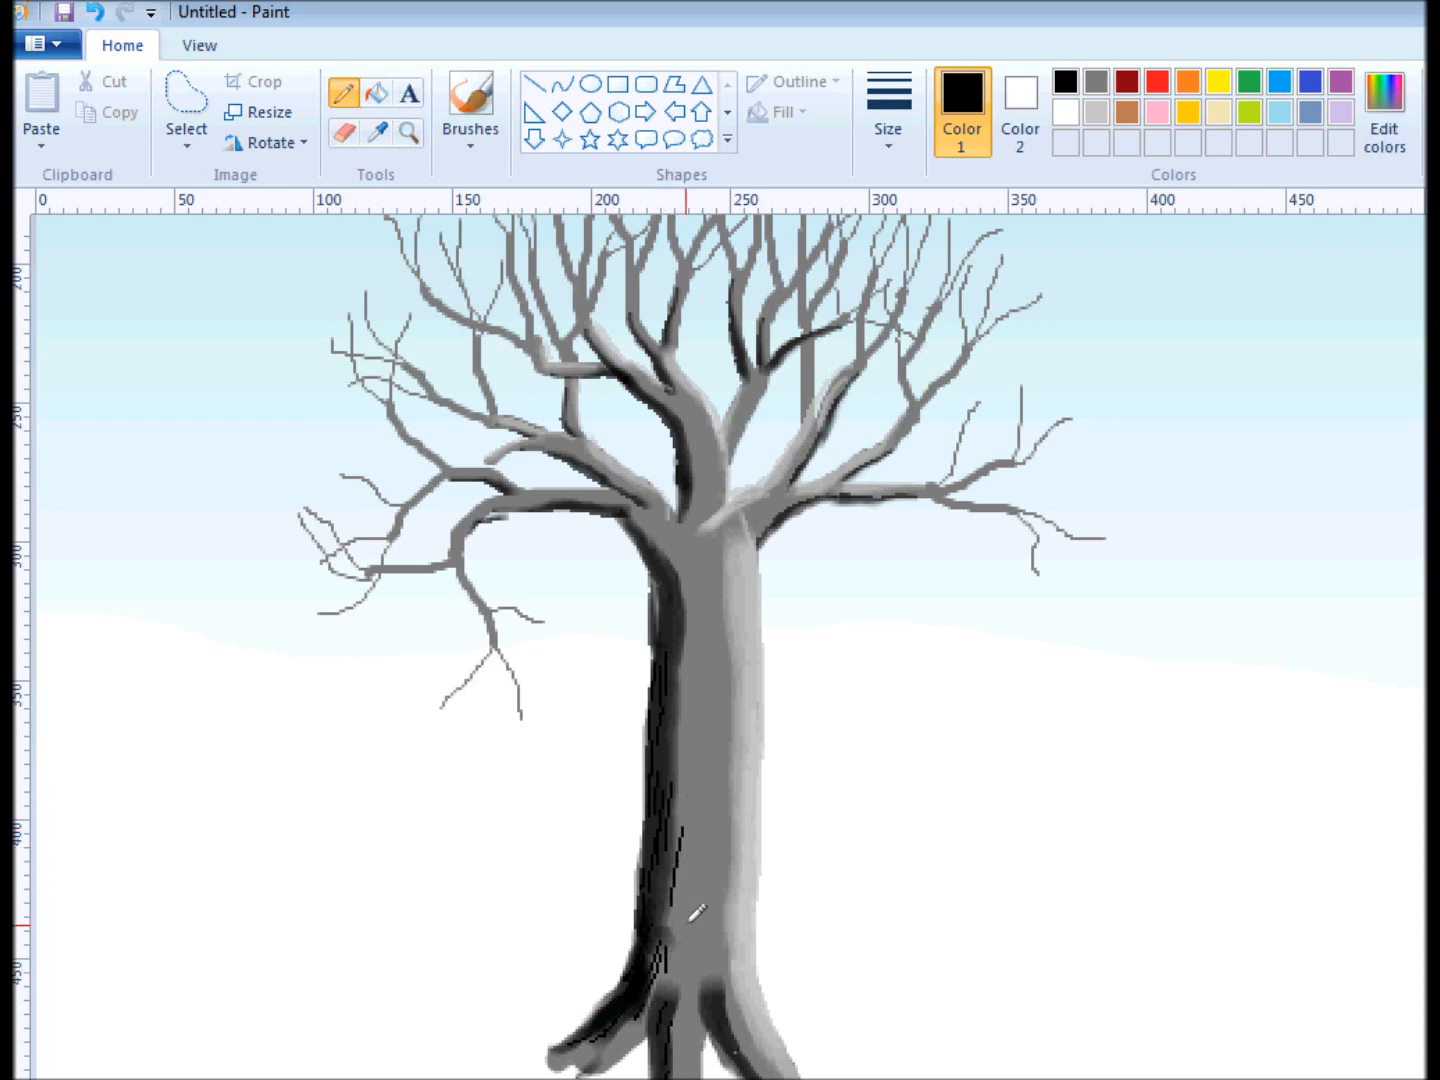
drag(682, 797, 683, 673)
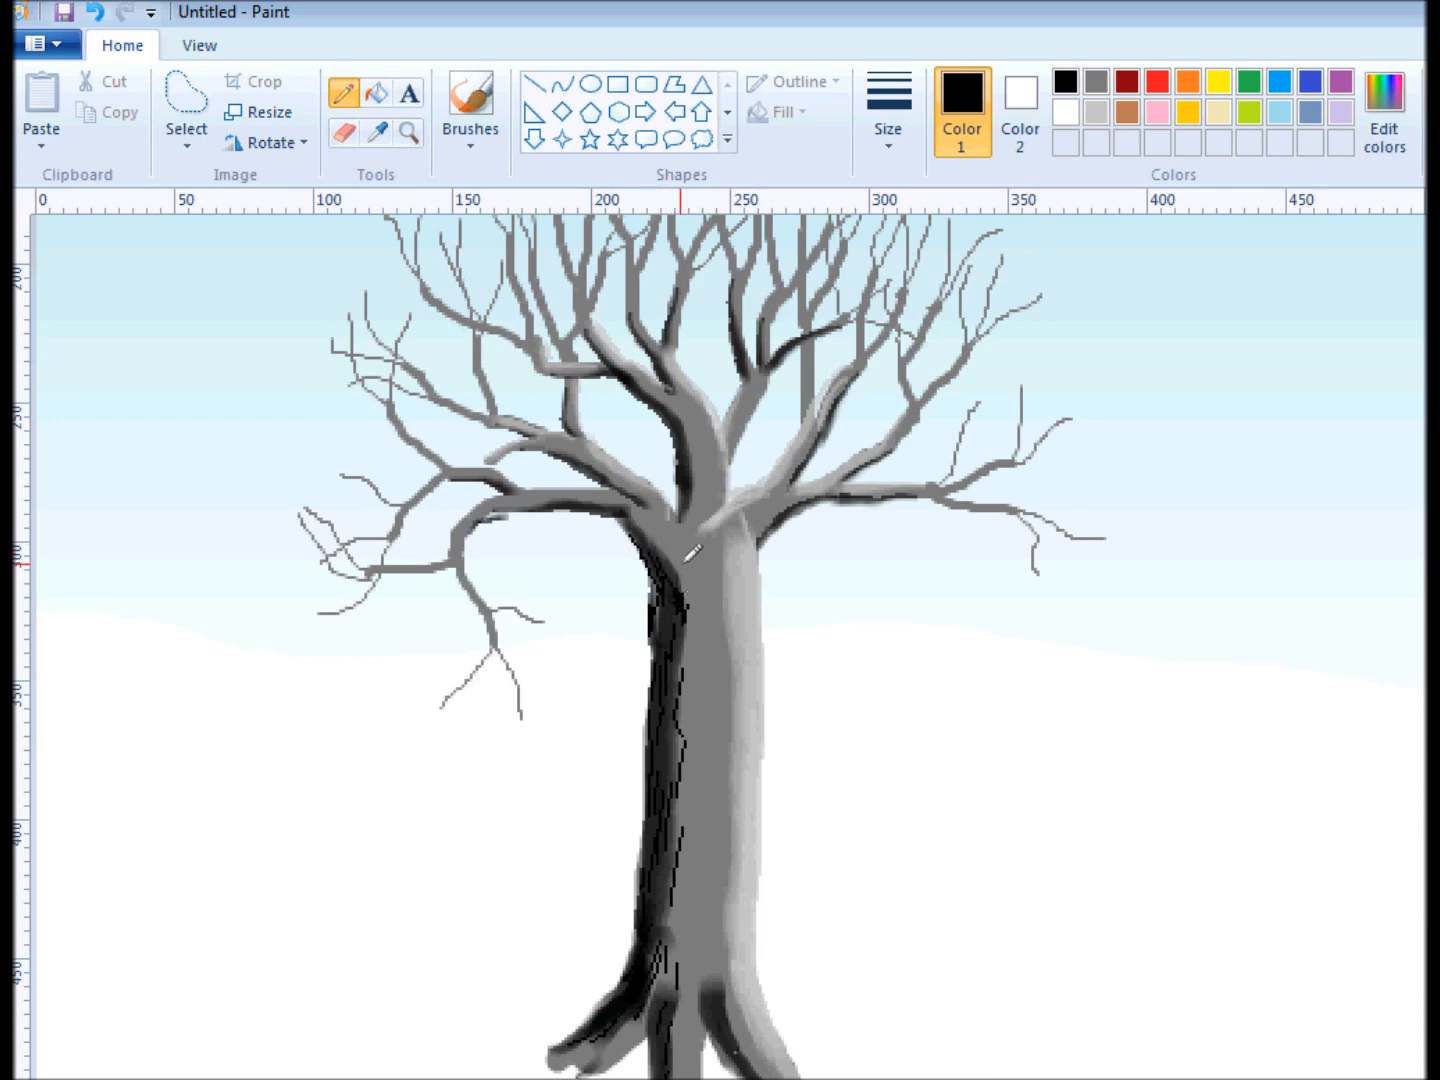
Draw short black bark lines down the middle of the trunk and onto the right root.
drag(677, 566, 689, 601)
mouse_move(653, 530)
mouse_down()
mouse_move(680, 569)
mouse_move(677, 539)
mouse_move(688, 560)
mouse_move(697, 620)
mouse_move(704, 598)
mouse_move(693, 702)
mouse_move(697, 670)
mouse_move(698, 685)
mouse_move(718, 665)
mouse_move(712, 702)
mouse_move(705, 682)
mouse_move(709, 768)
mouse_move(722, 758)
mouse_move(702, 955)
mouse_up()
drag(714, 940, 713, 962)
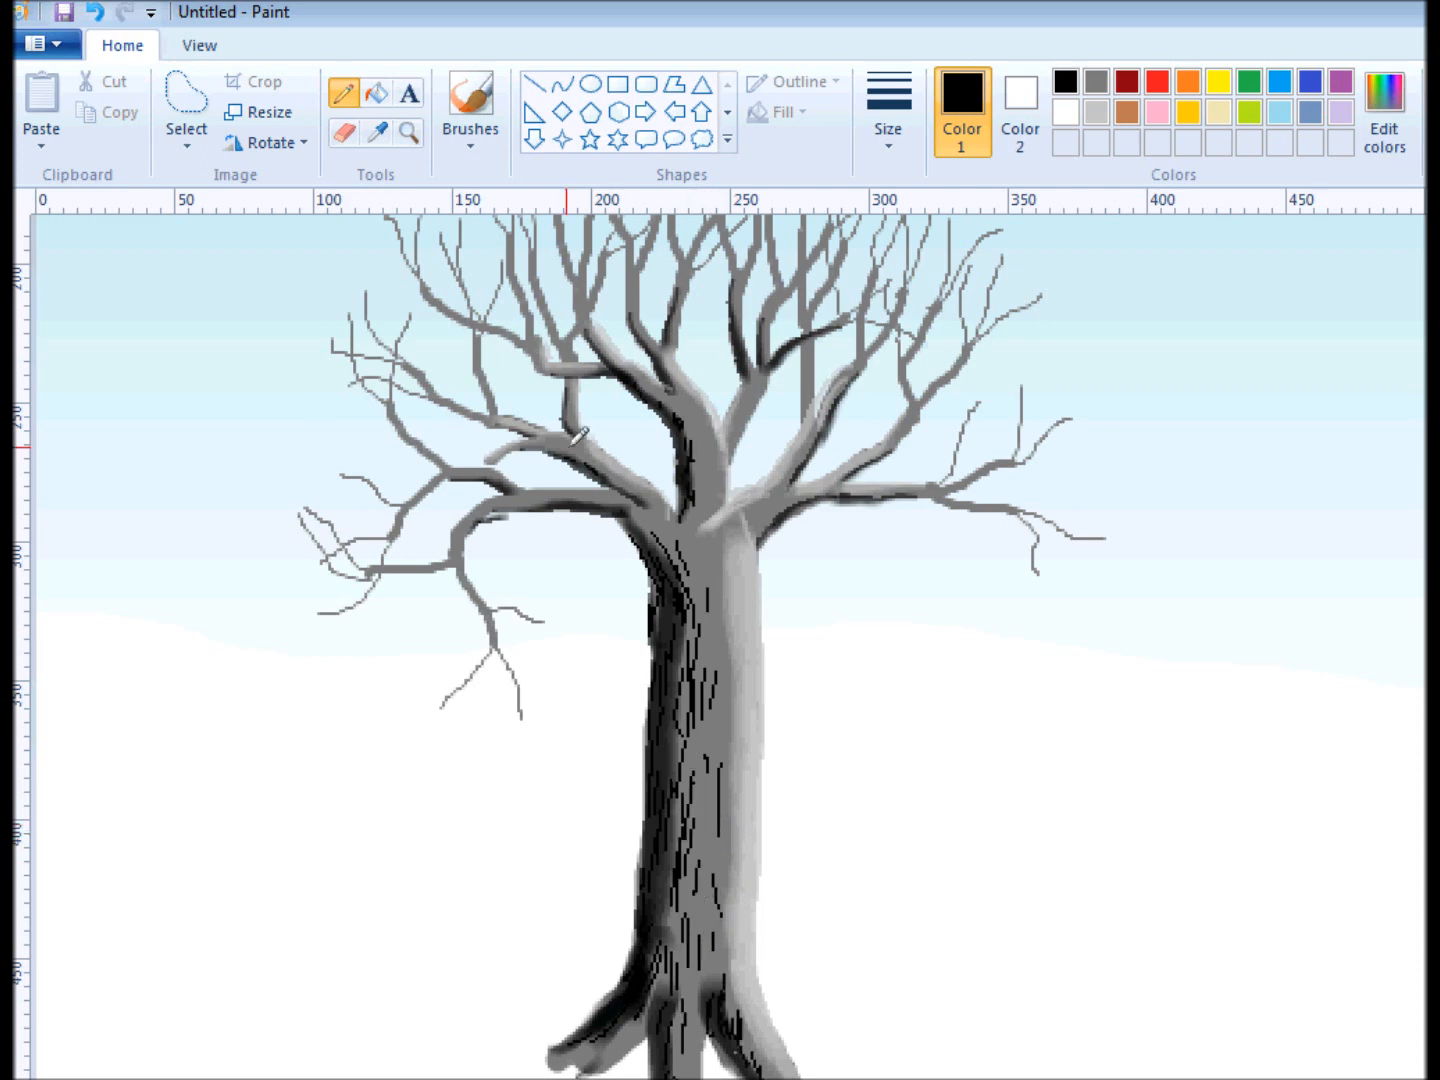
Add black bark lines at the bases of the main branches and short curved creases below the right branch joint.
drag(567, 448, 650, 520)
drag(638, 517, 683, 541)
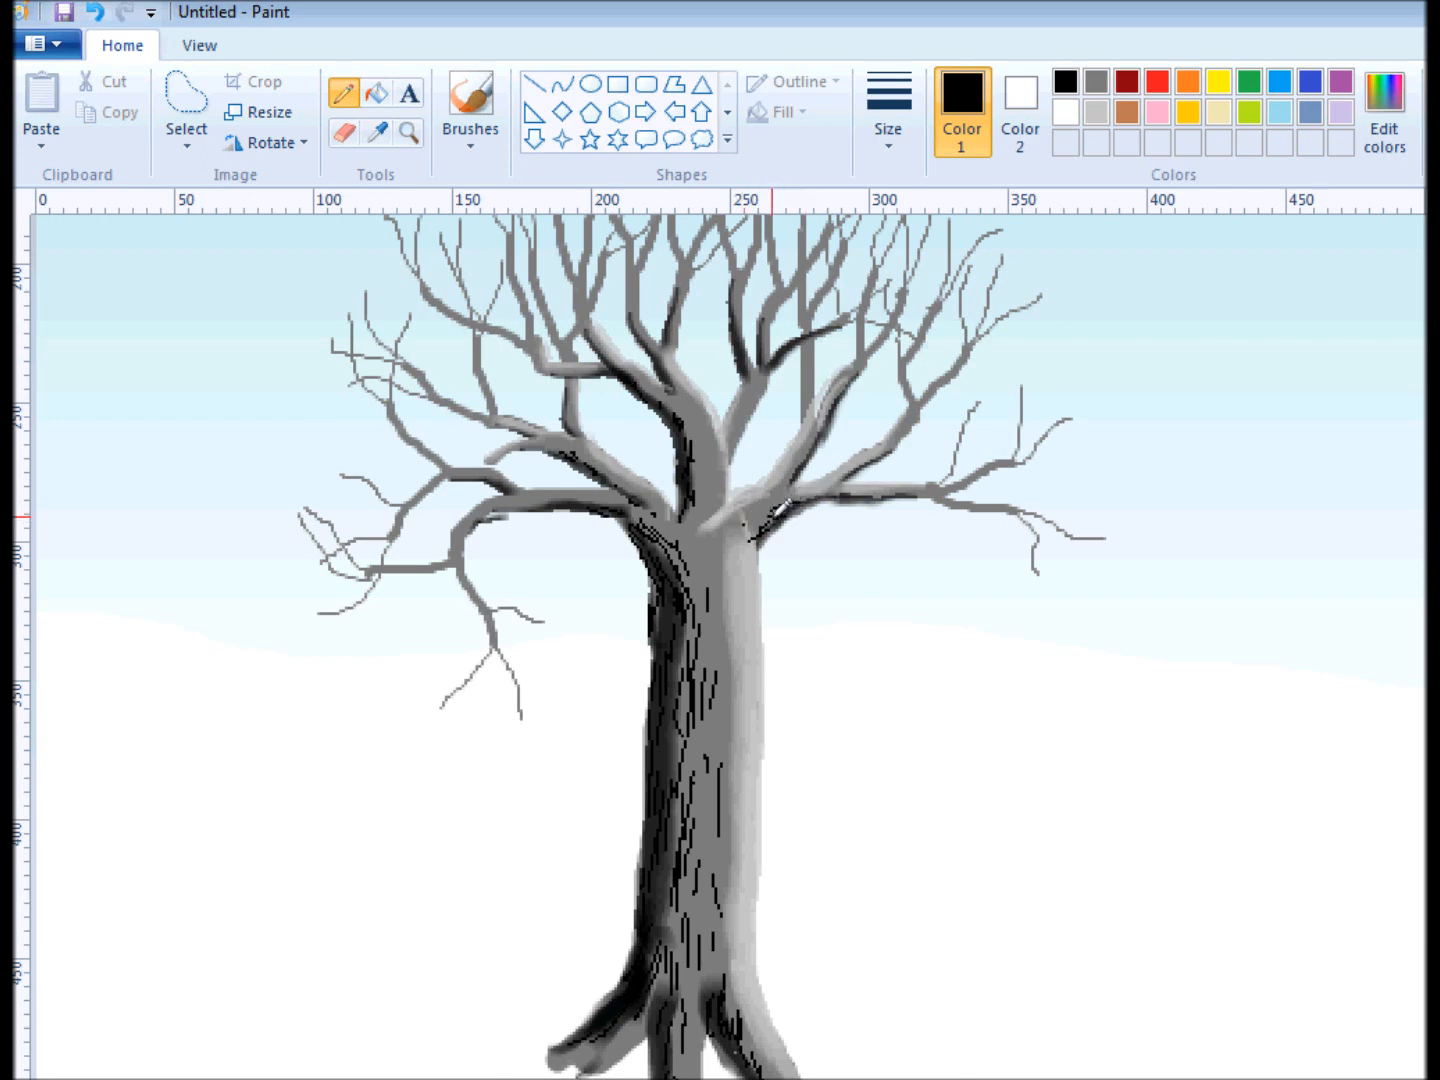
drag(774, 522, 750, 545)
drag(808, 444, 789, 465)
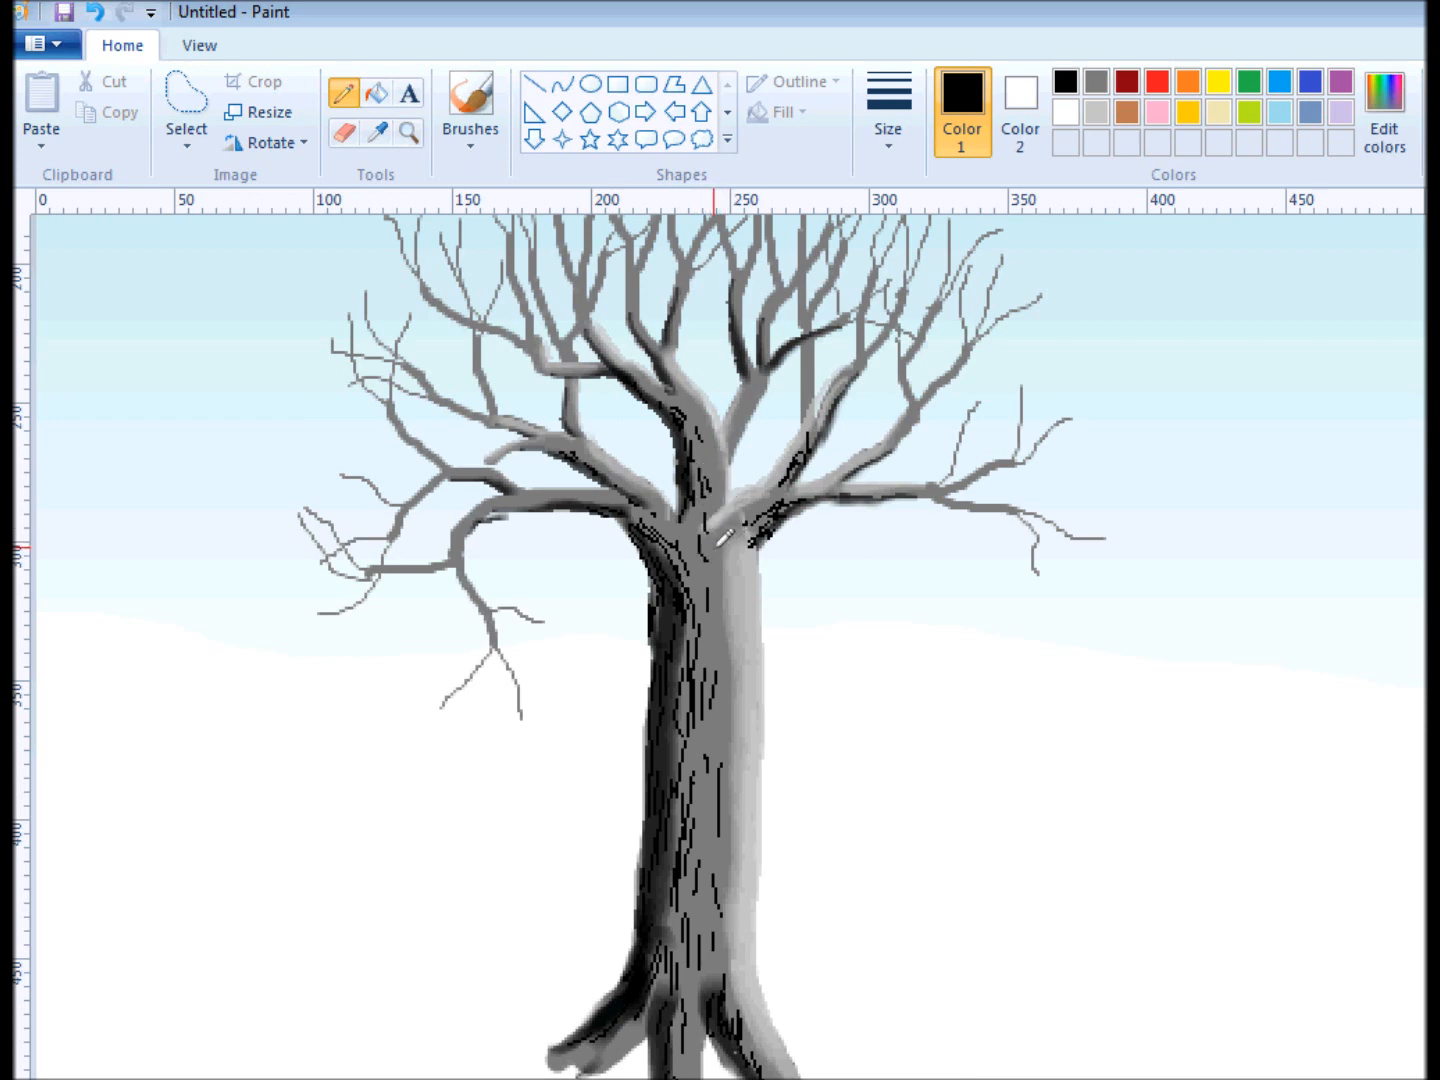
mouse_move(724, 551)
mouse_down()
mouse_move(760, 540)
mouse_move(720, 550)
mouse_move(741, 555)
mouse_up()
drag(722, 560, 742, 551)
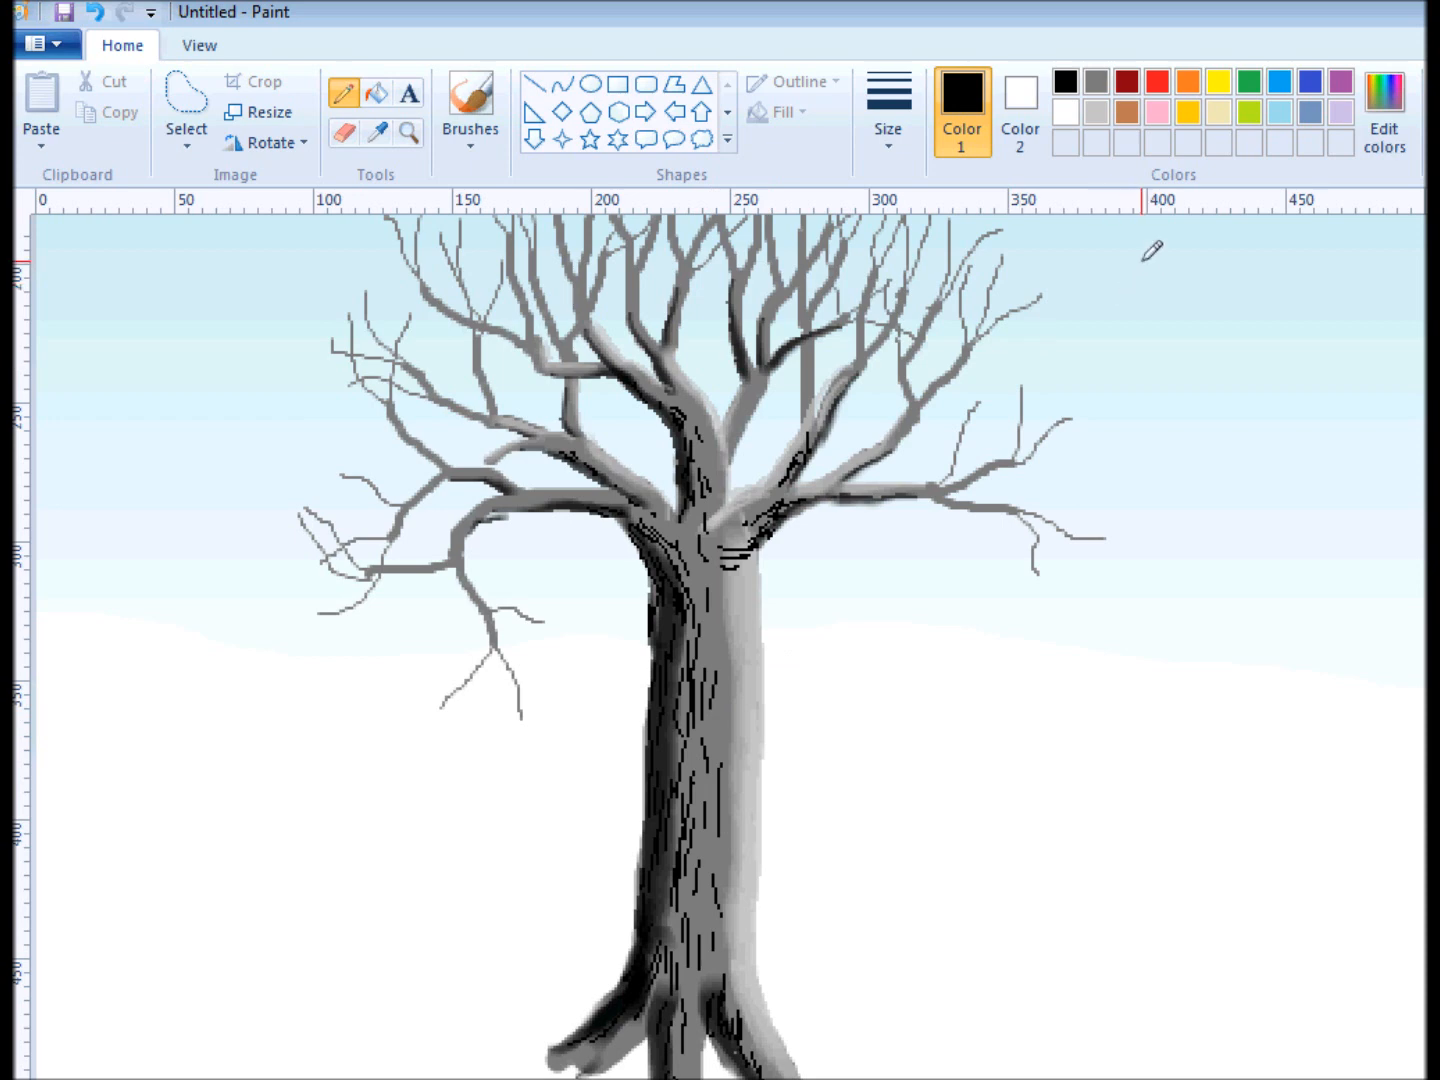
Draw light gray bark lines over the trunk and lower branches, and add lines in a lighter custom gray on the trunk's right side.
click(1098, 112)
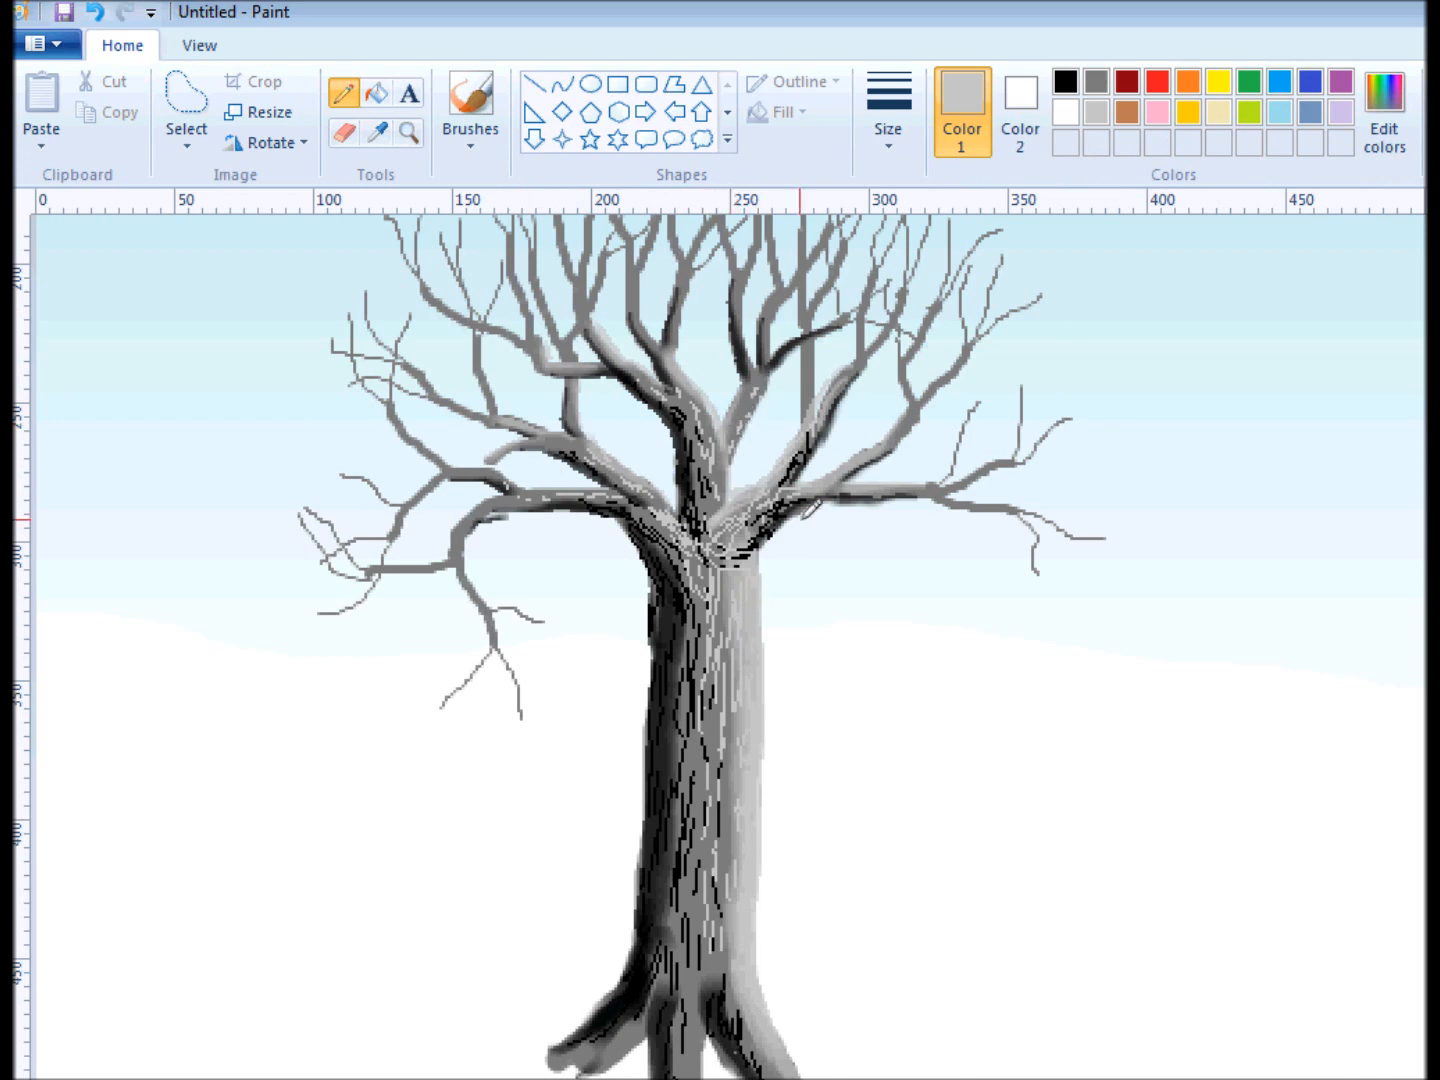
click(1384, 114)
drag(1272, 607, 1272, 587)
click(720, 925)
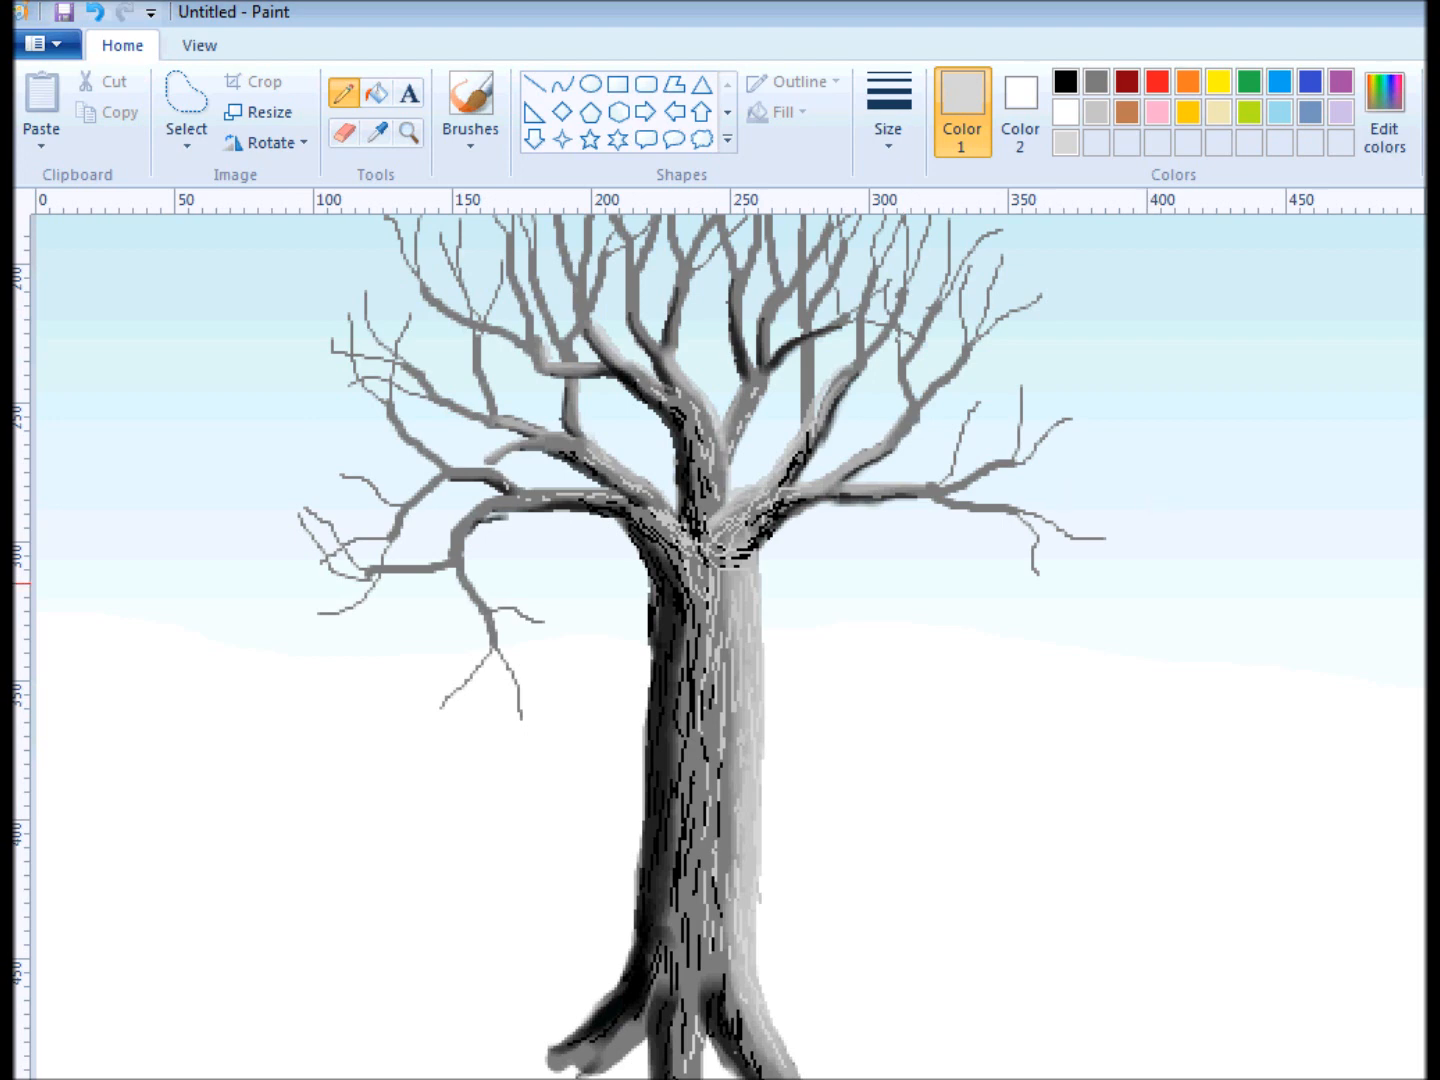
Brush white snow onto the tops of the main left and right branches and into the fork between the middle branches.
scroll(730, 640, up, 3)
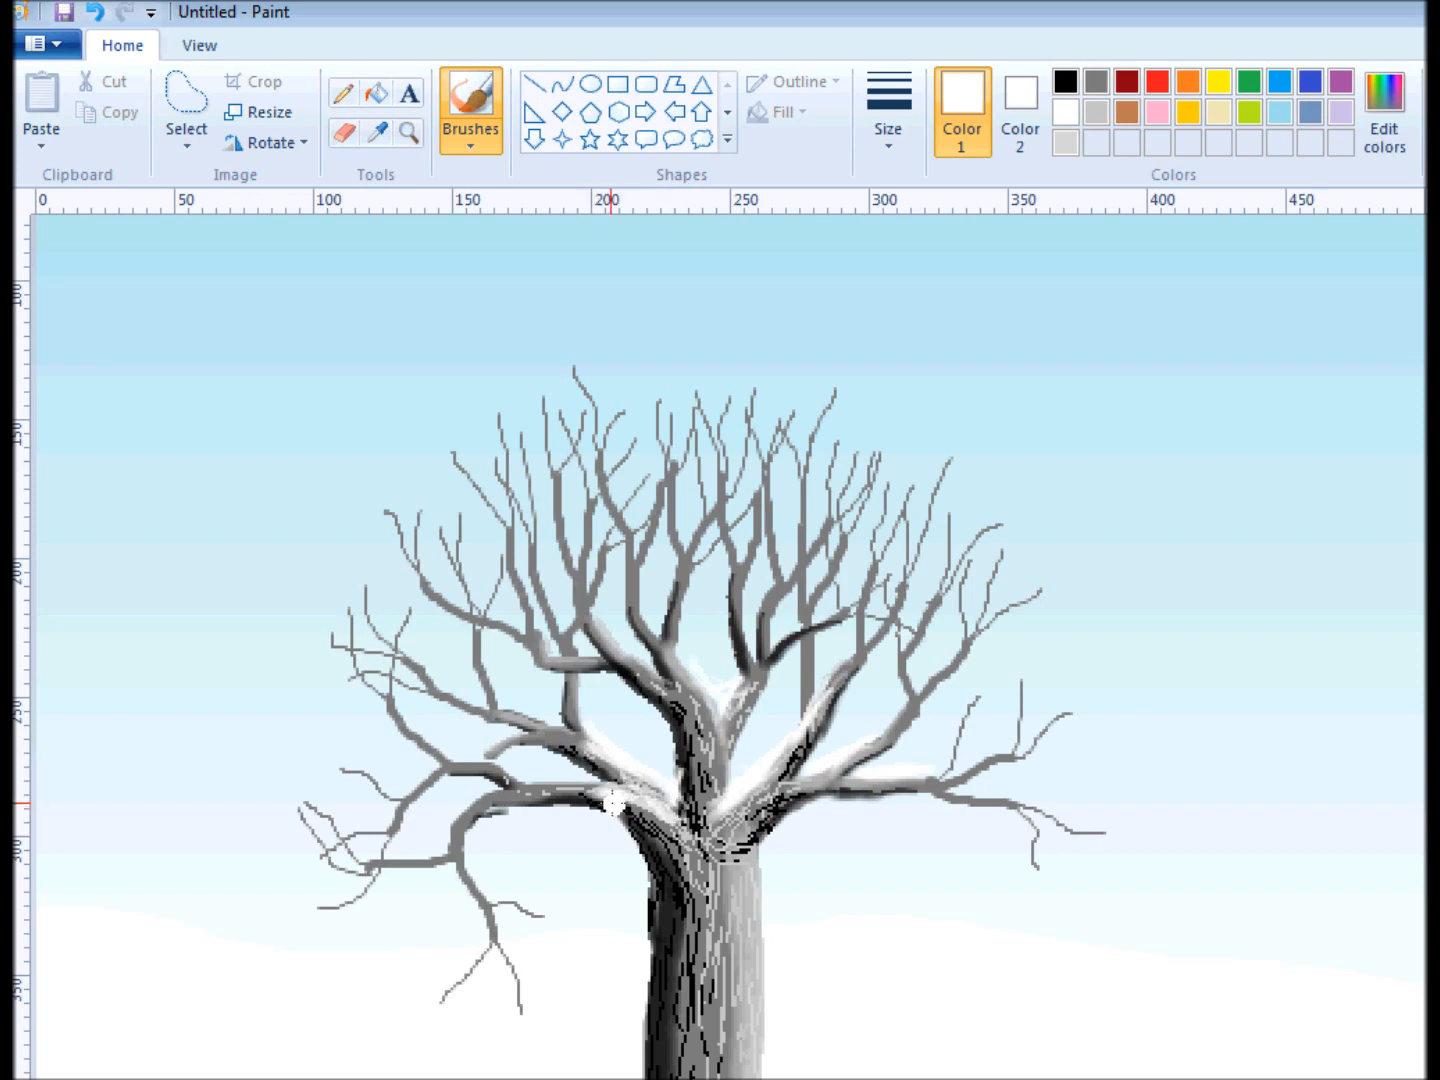
mouse_move(550, 787)
mouse_down()
mouse_move(622, 786)
mouse_move(532, 789)
mouse_move(628, 809)
mouse_move(630, 788)
mouse_move(601, 785)
mouse_move(666, 806)
mouse_move(635, 787)
mouse_move(667, 806)
mouse_move(628, 771)
mouse_move(667, 812)
mouse_move(650, 794)
mouse_up()
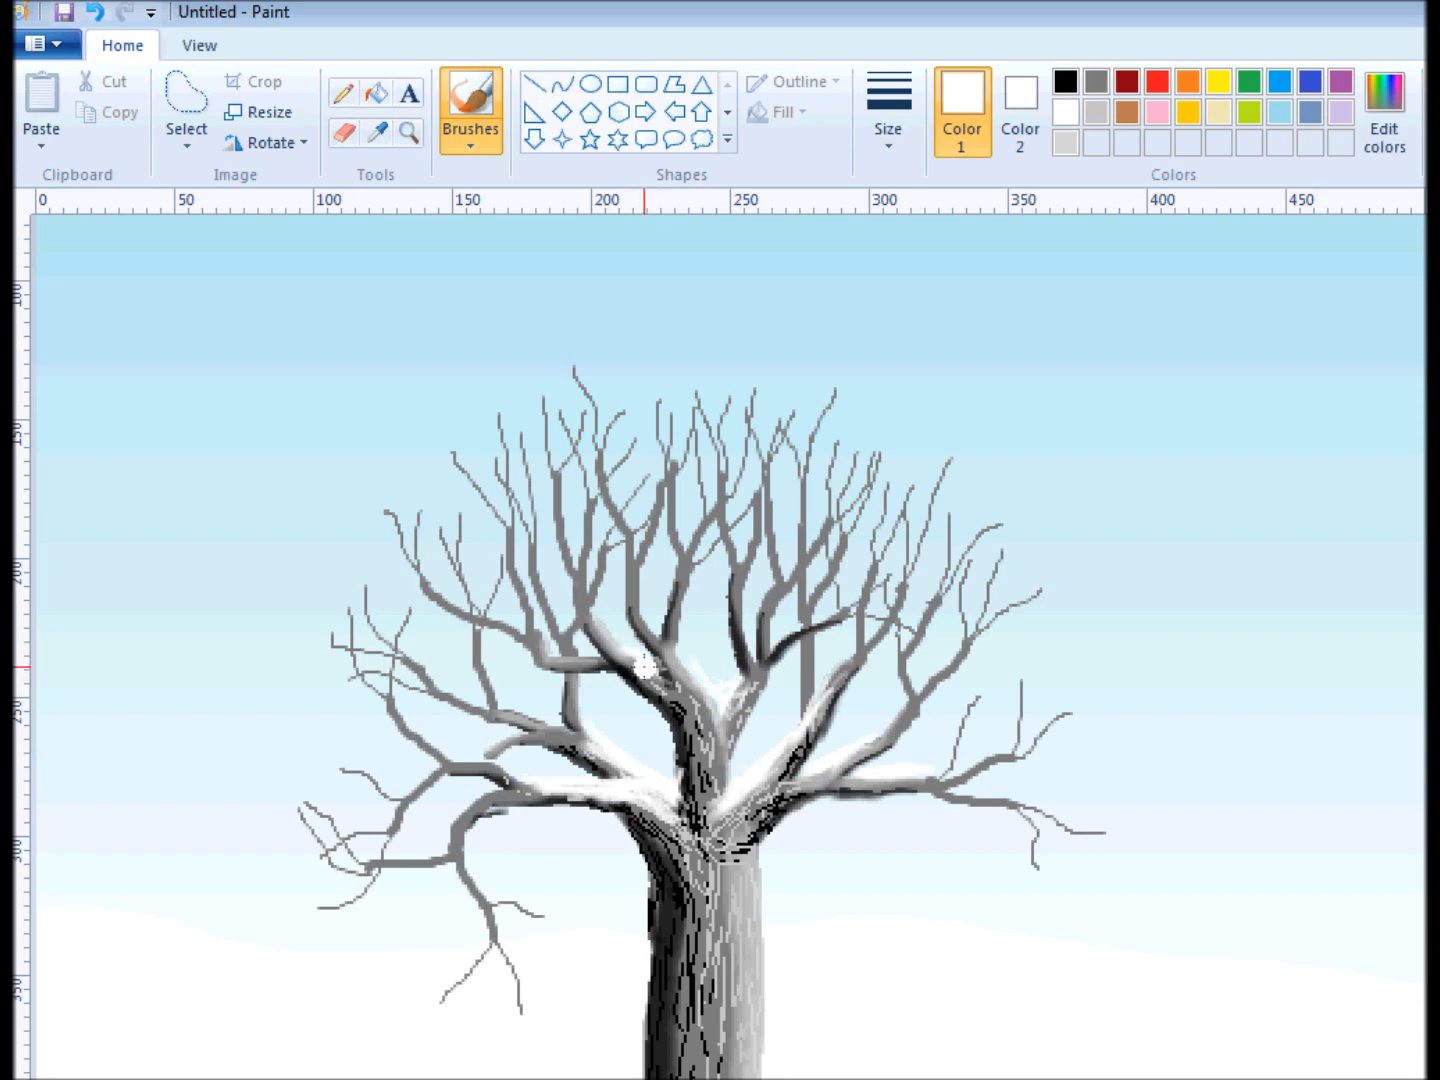
mouse_move(598, 662)
mouse_down()
mouse_move(544, 656)
mouse_move(583, 660)
mouse_up()
mouse_move(583, 757)
mouse_down()
mouse_move(502, 716)
mouse_move(555, 733)
mouse_up()
mouse_move(838, 784)
mouse_down()
mouse_move(917, 786)
mouse_move(815, 777)
mouse_move(872, 783)
mouse_up()
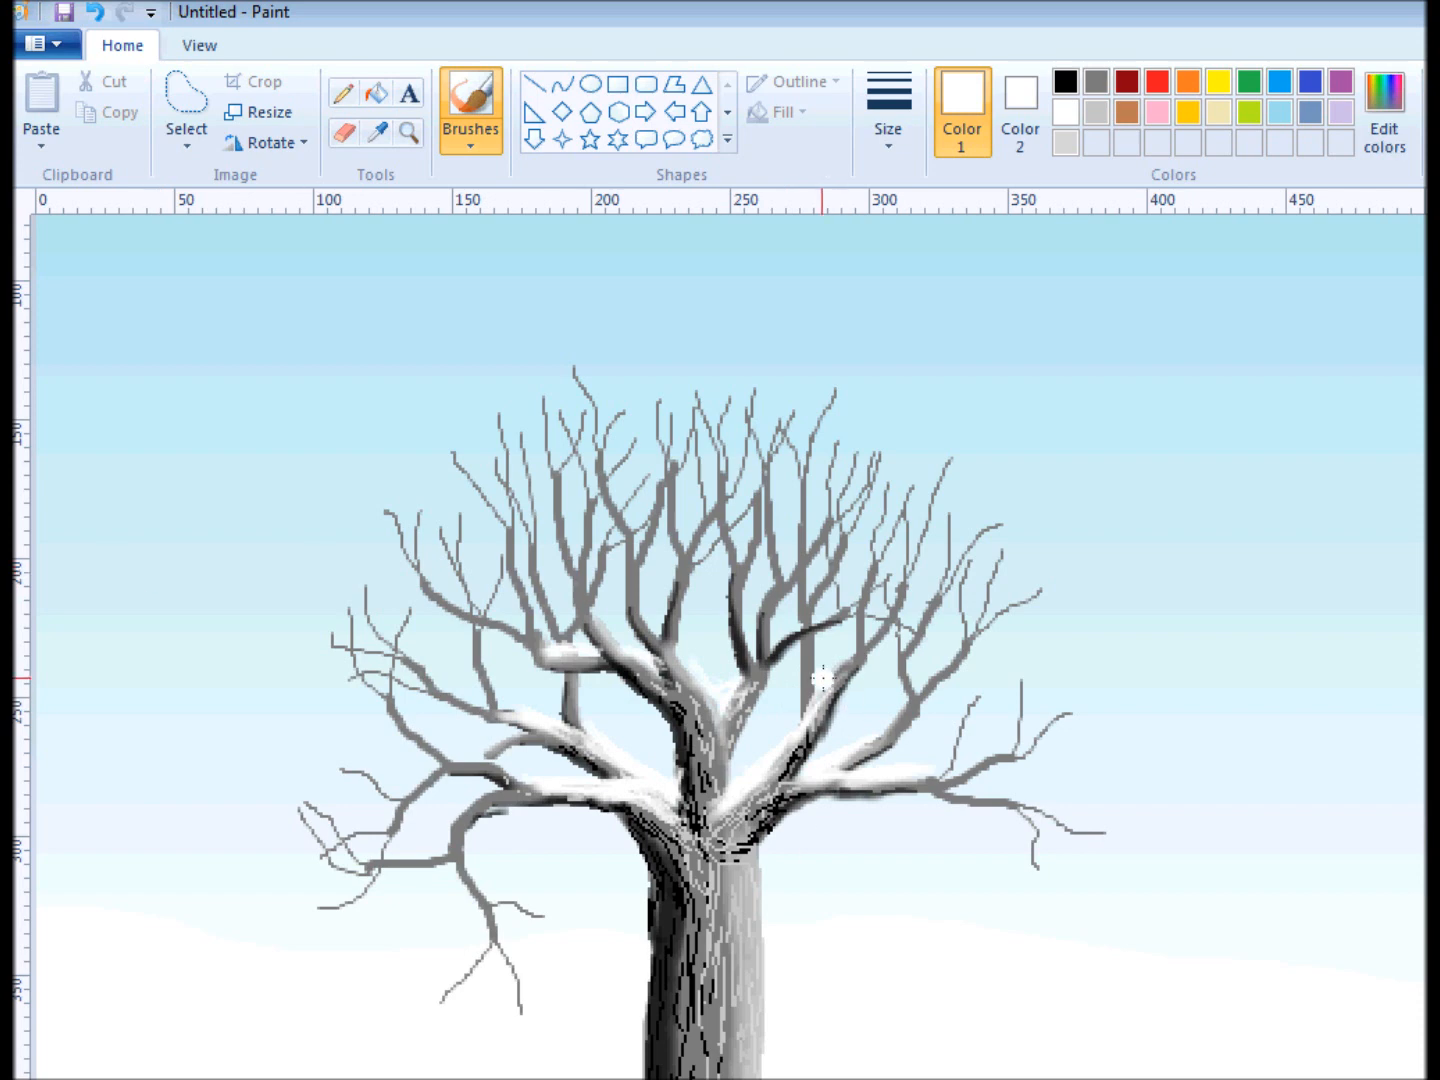
Cover part of the vertical branch above the right-hand limb with two pasted copies of the sky patch.
click(186, 100)
click(41, 98)
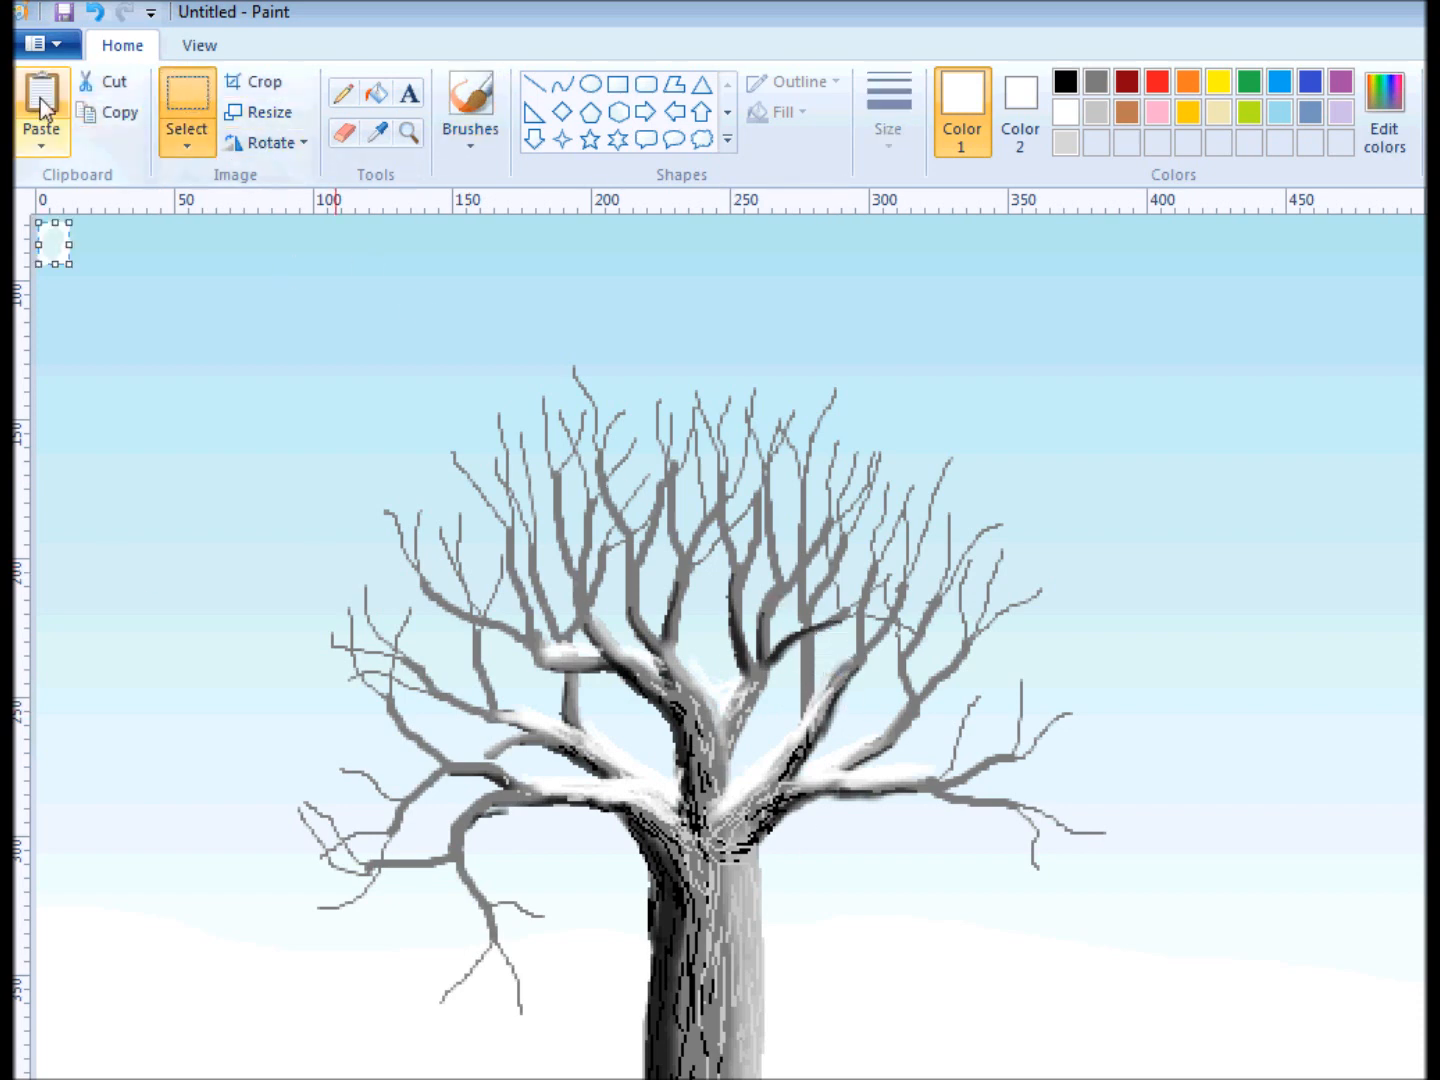
drag(66, 258, 815, 668)
click(41, 100)
drag(54, 244, 806, 655)
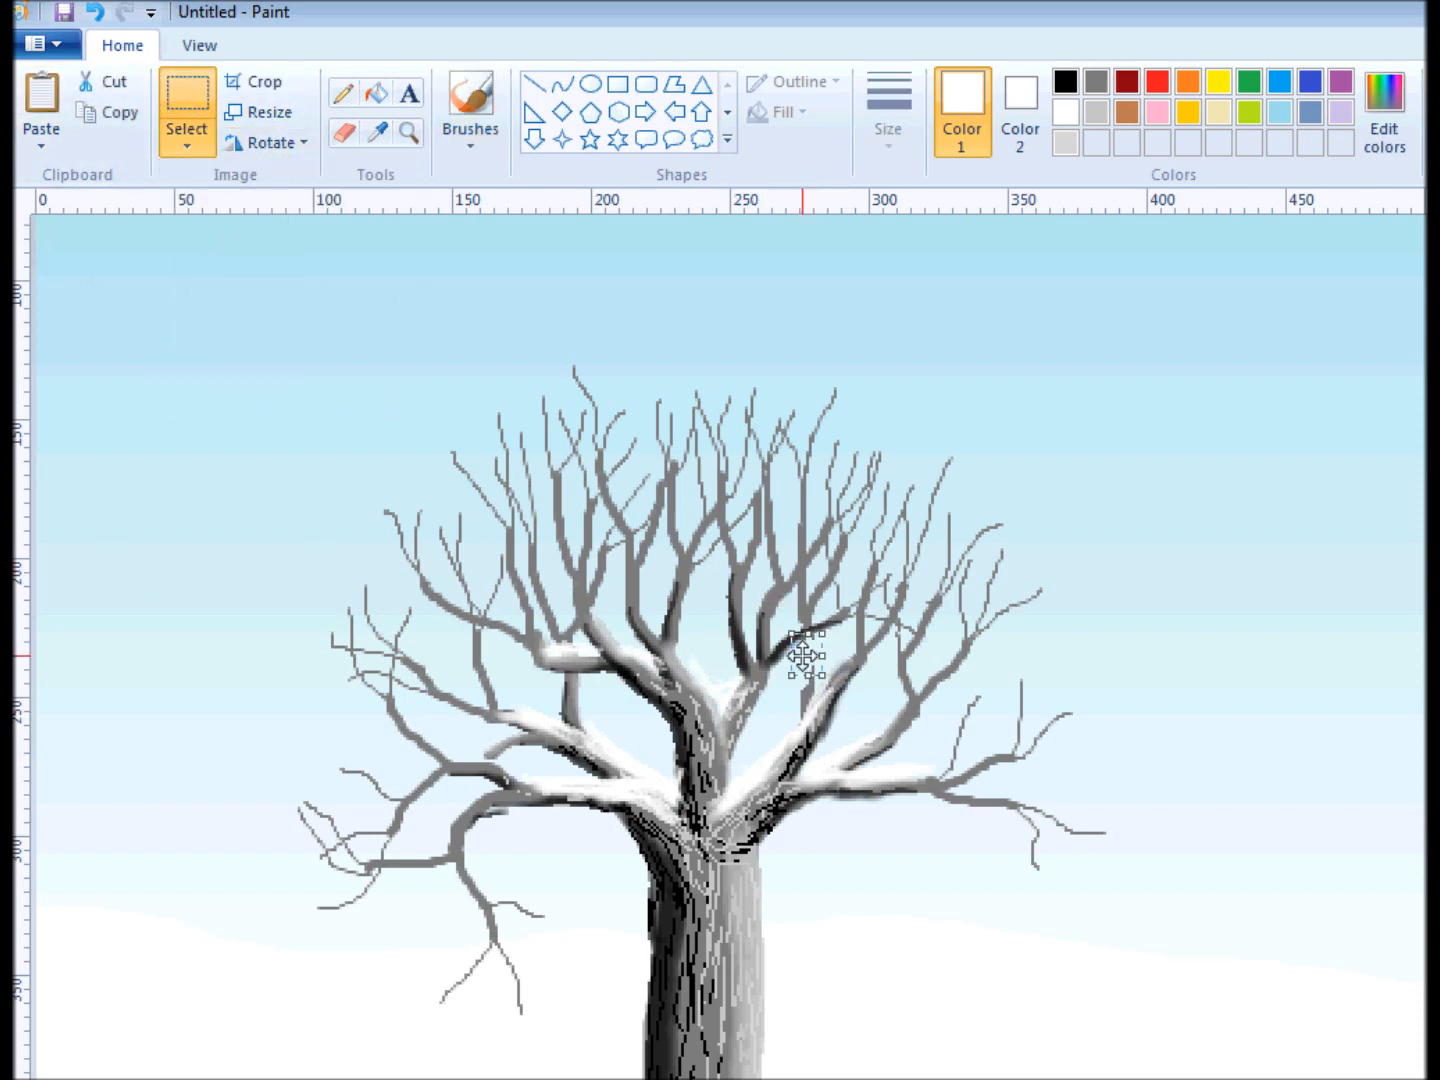
Repaint the covered part of the vertical branch in gray with the thinnest preset brush size.
click(470, 100)
click(886, 100)
click(974, 203)
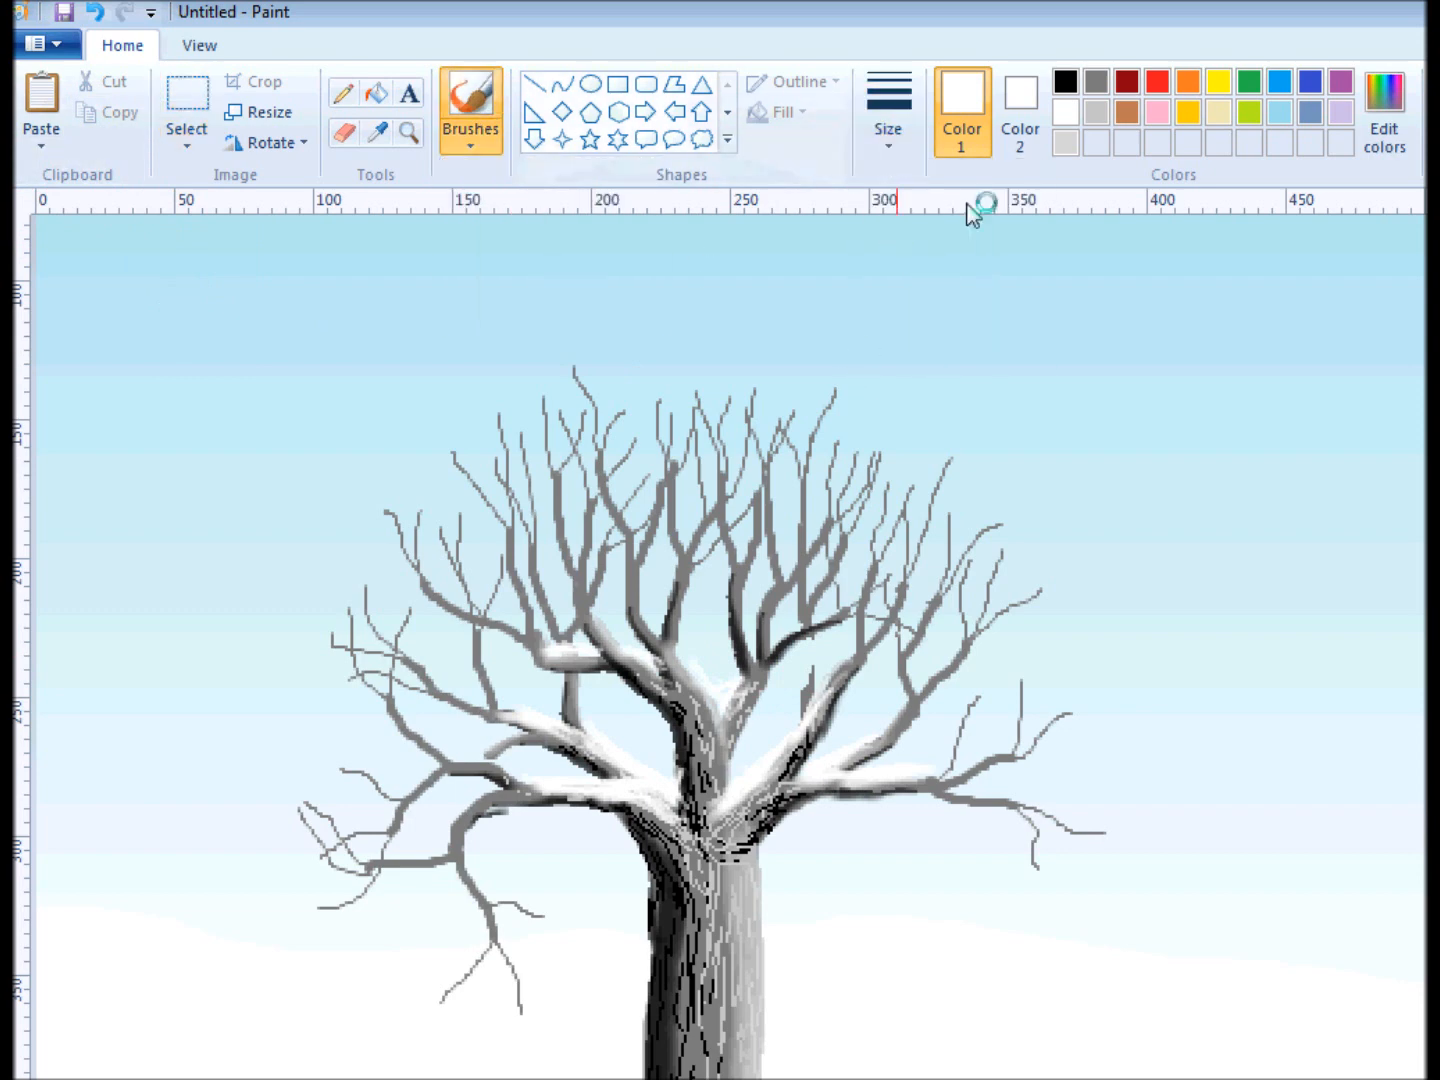
click(1096, 81)
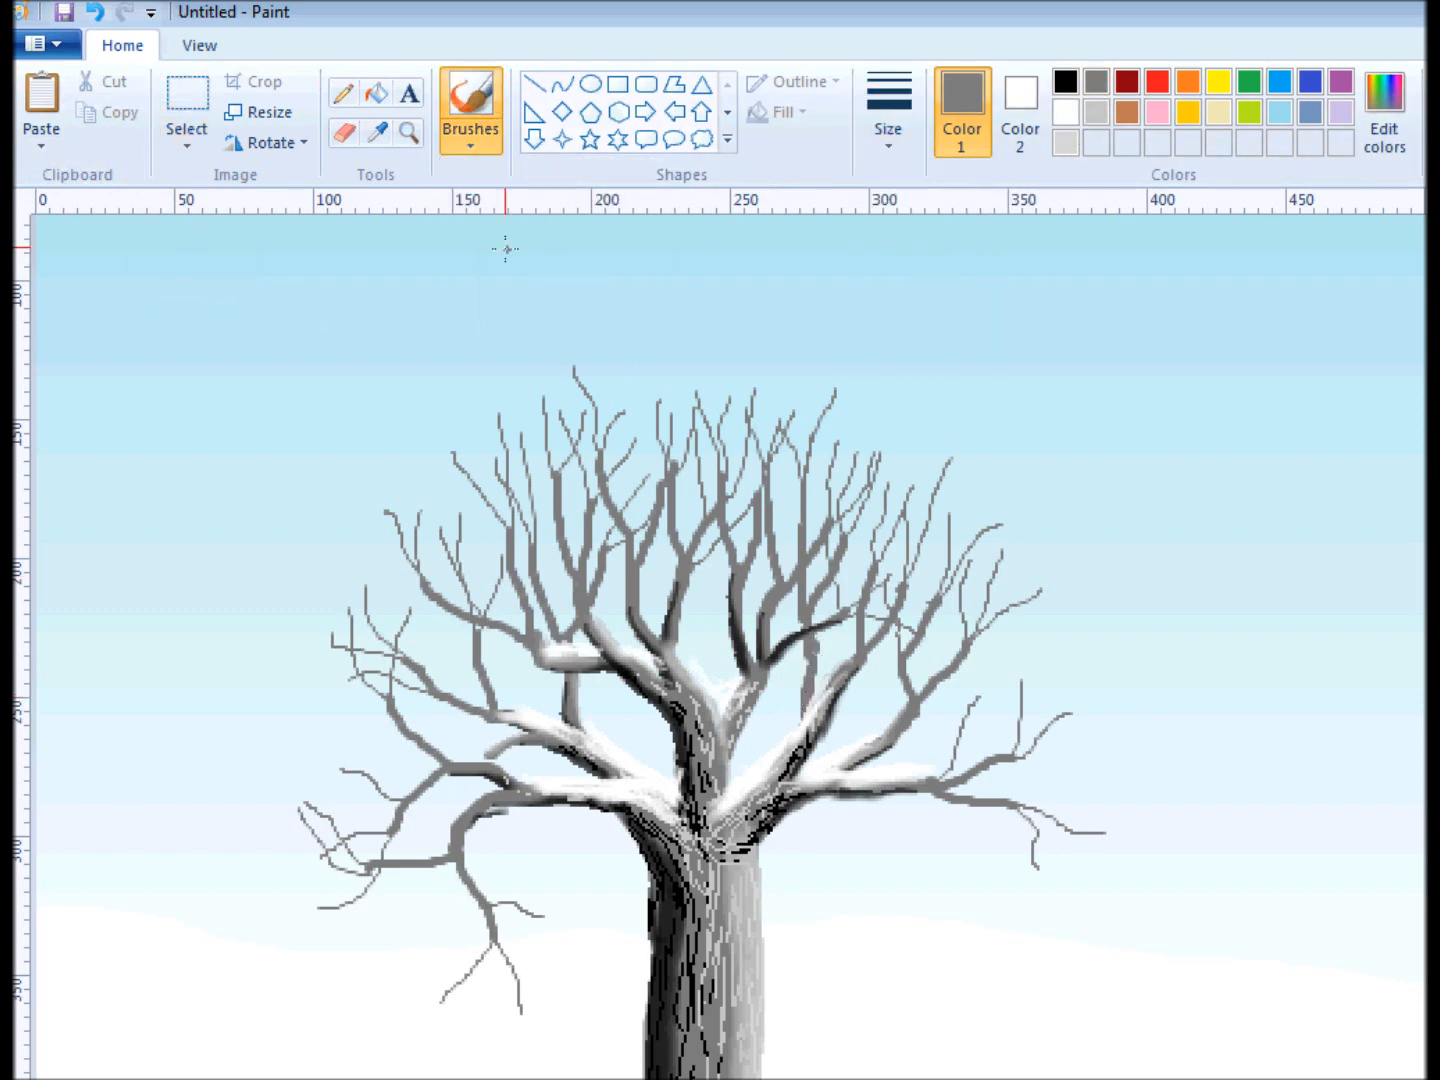
Shade the repainted vertical branch in black with the thinnest preset brush size.
click(888, 110)
click(950, 190)
click(1065, 81)
click(472, 105)
drag(811, 645, 803, 710)
Highlight the repainted vertical branch in light gray and soften its black shading with gray strokes.
click(1096, 81)
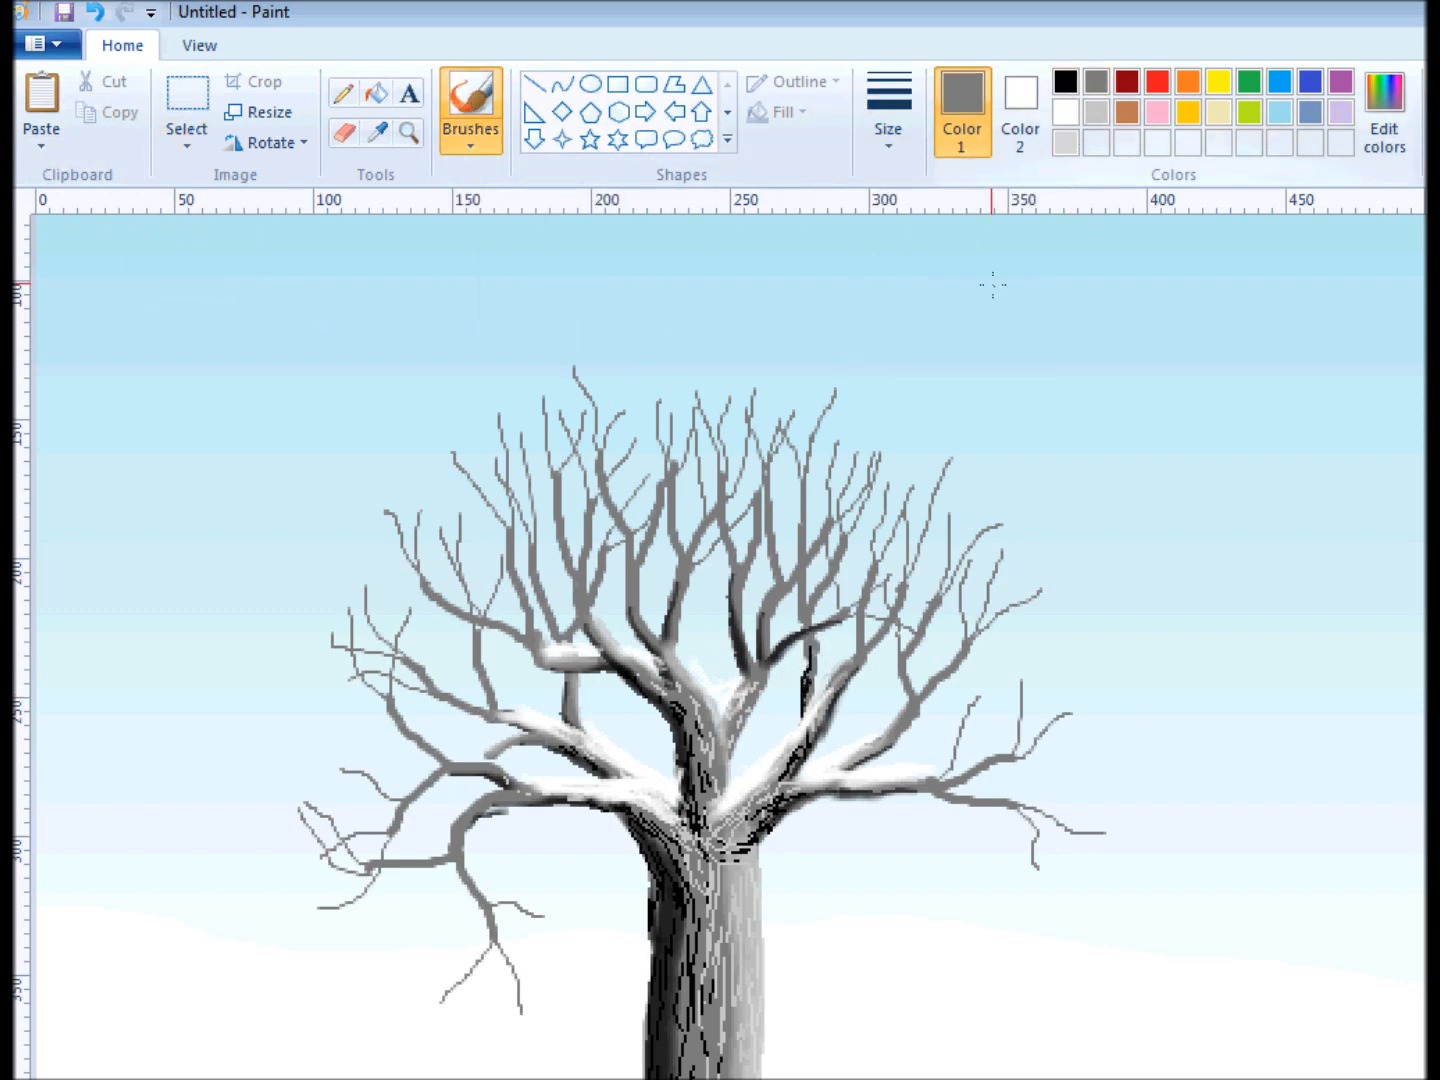
click(1096, 112)
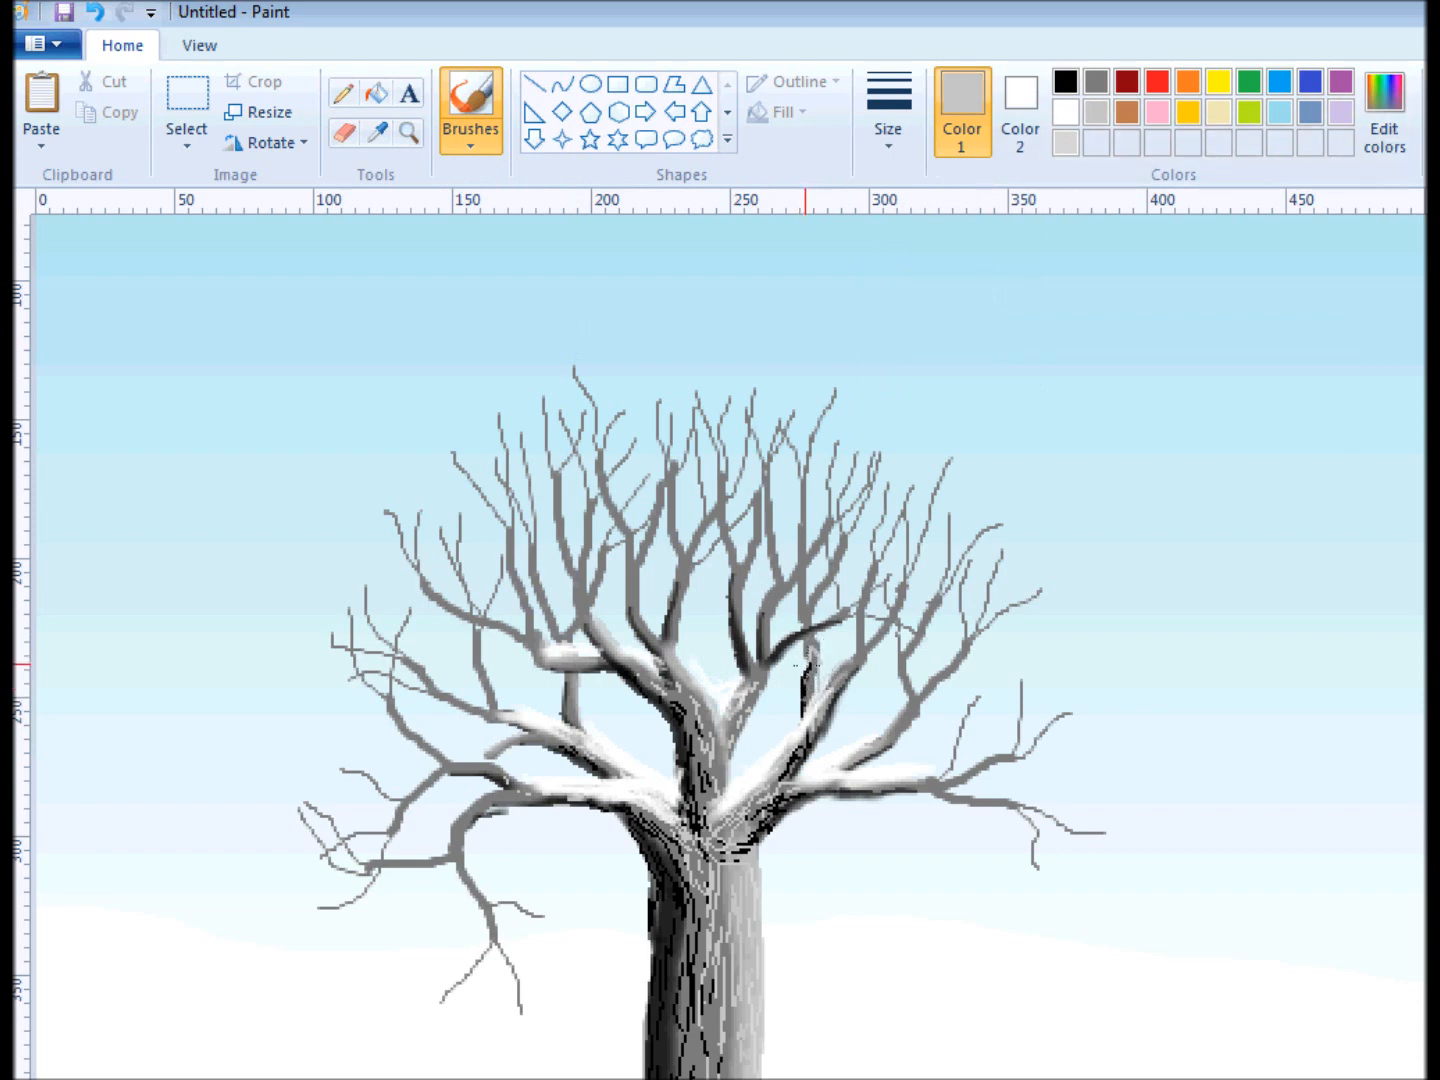
click(888, 110)
click(950, 188)
click(1096, 81)
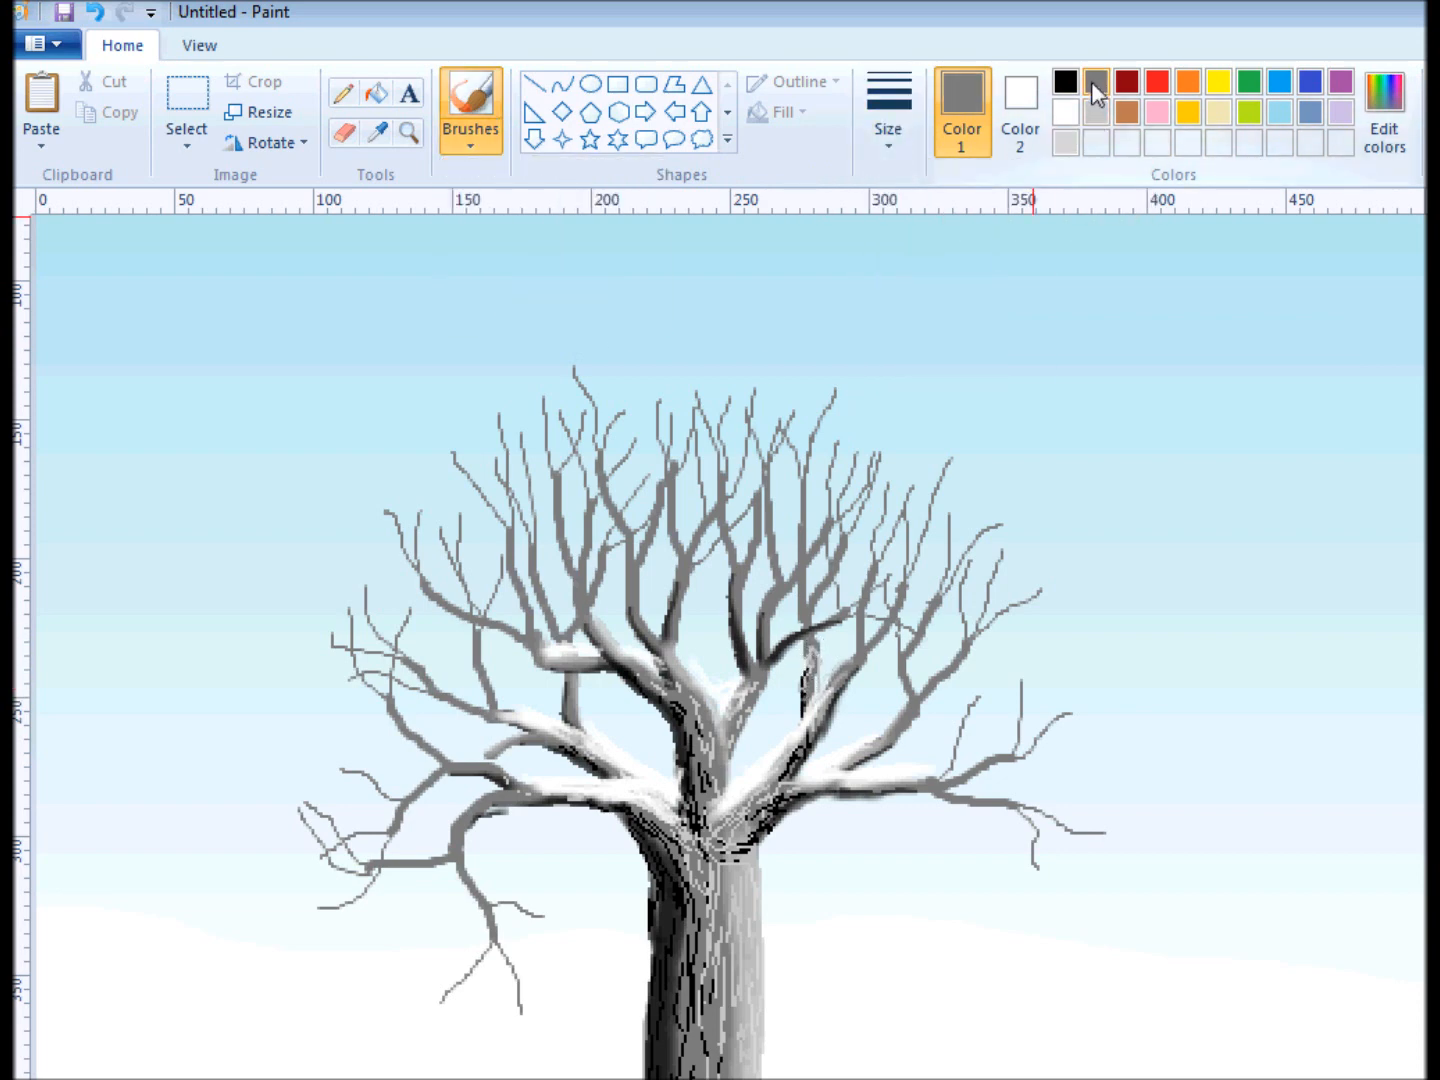
drag(816, 648, 812, 697)
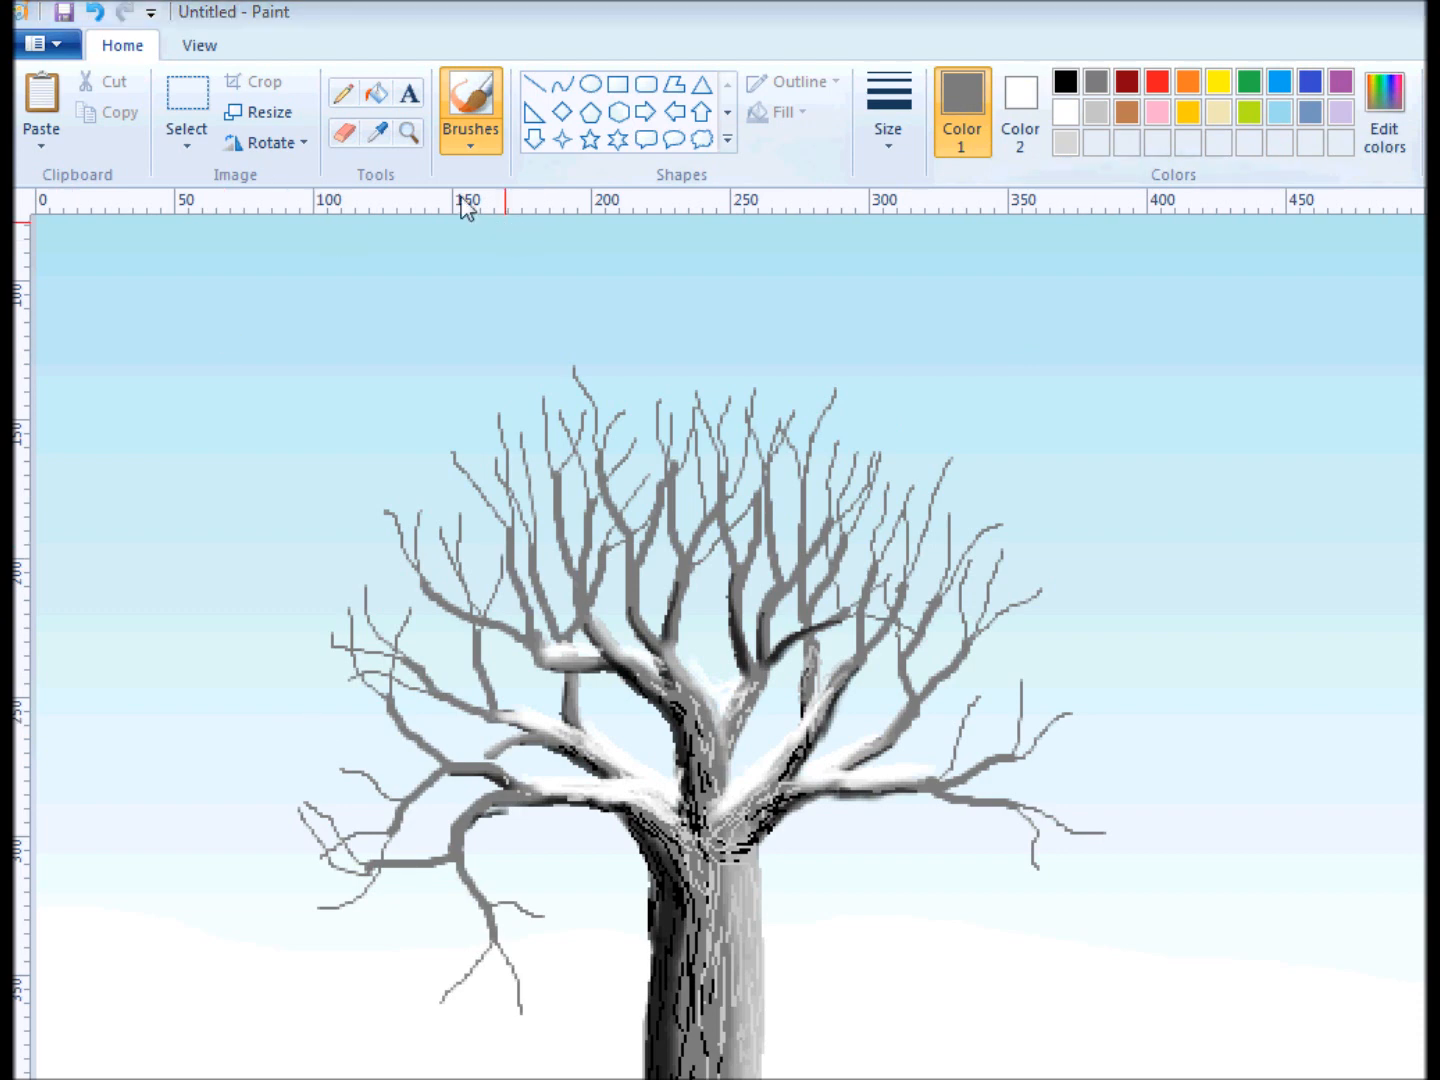
scroll(945, 917, down, 1)
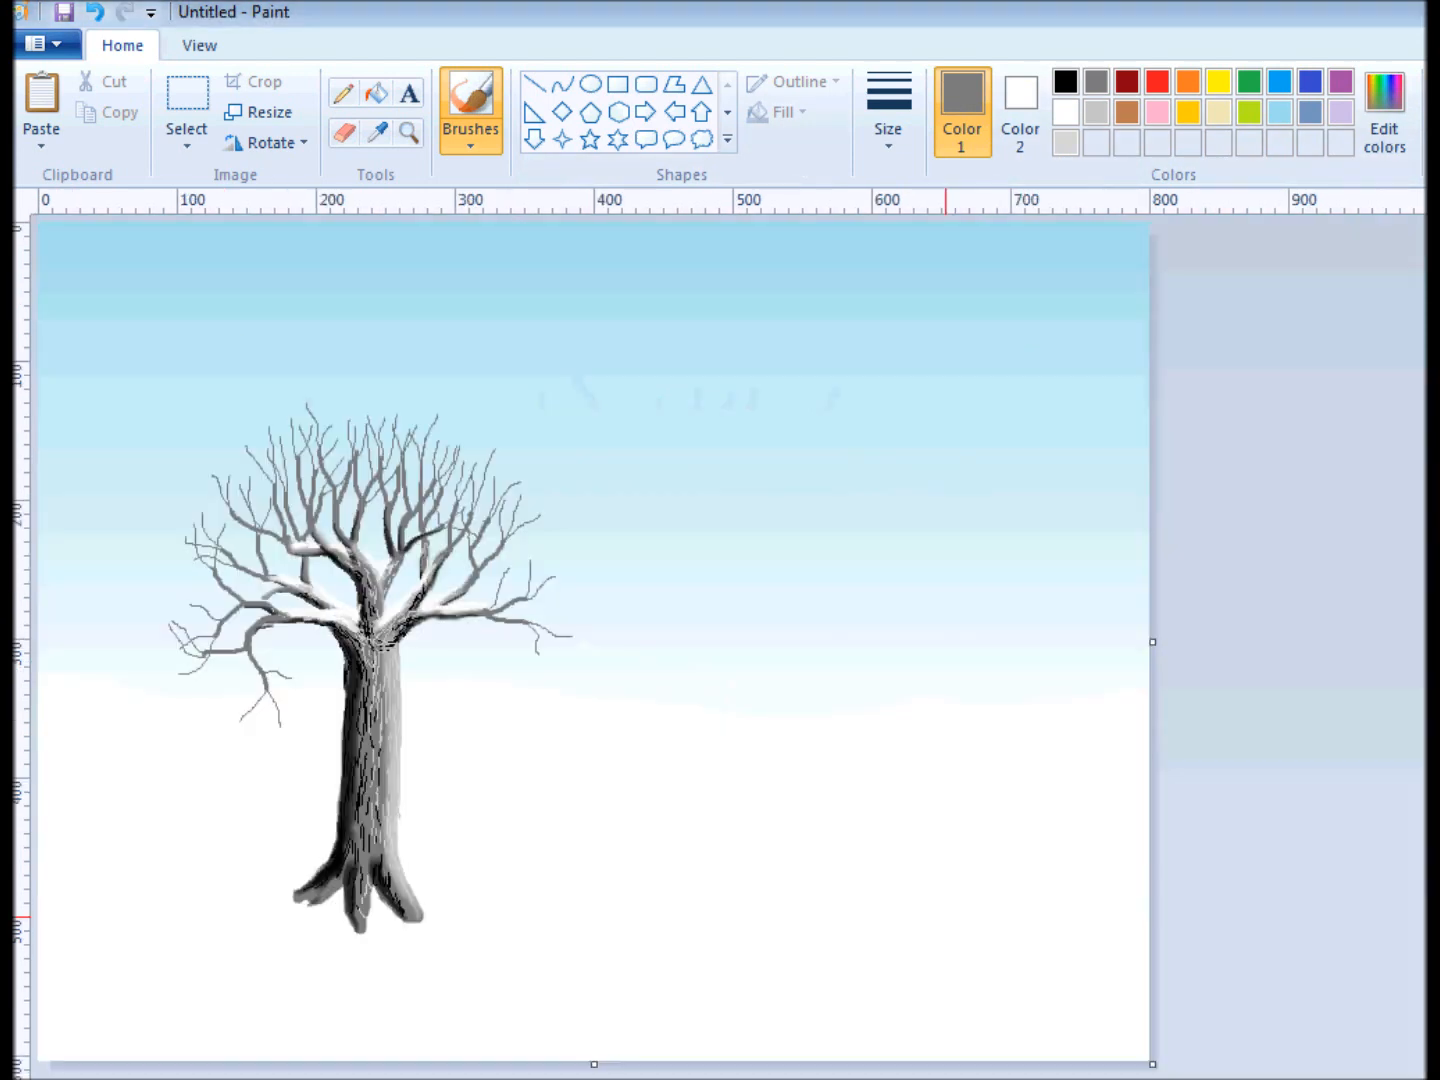